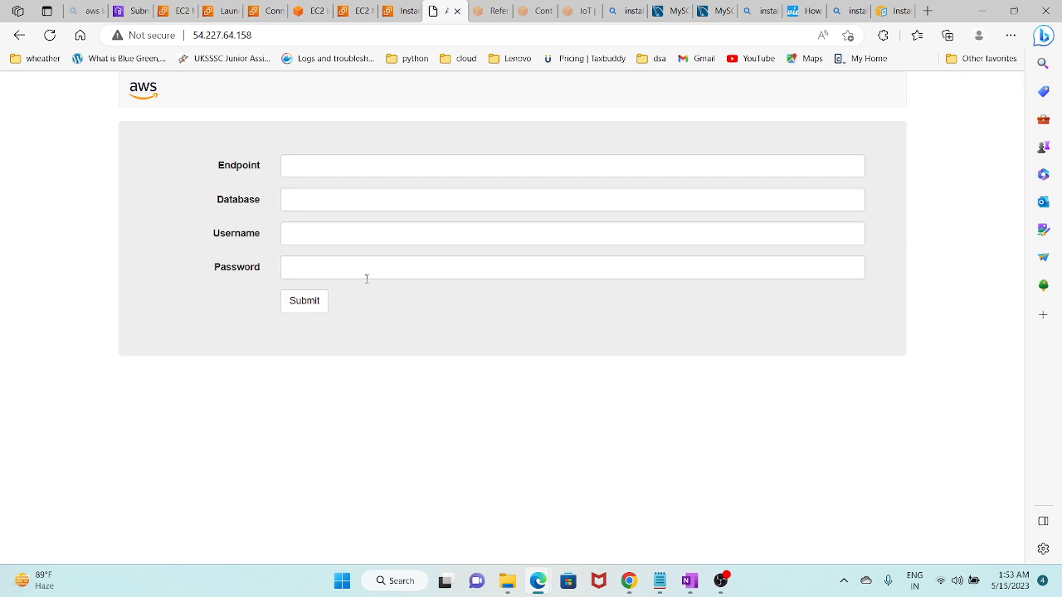
# Step: Switch to the OneNote lab notes and delete the "mysql php mysql" line from the user data script
pyautogui.click(172, 11)
pyautogui.click(220, 11)
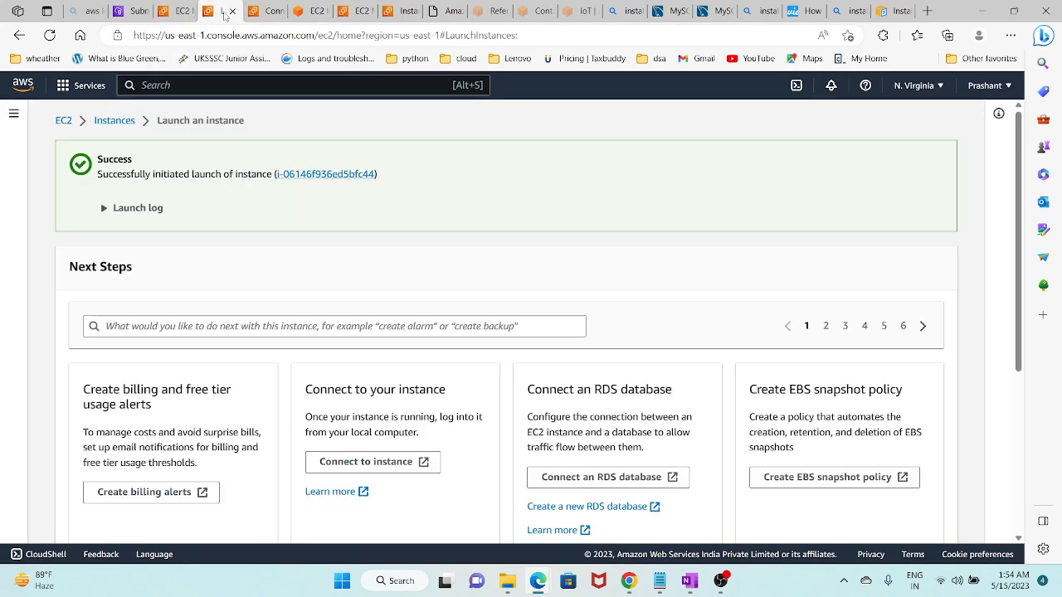
pyautogui.click(690, 581)
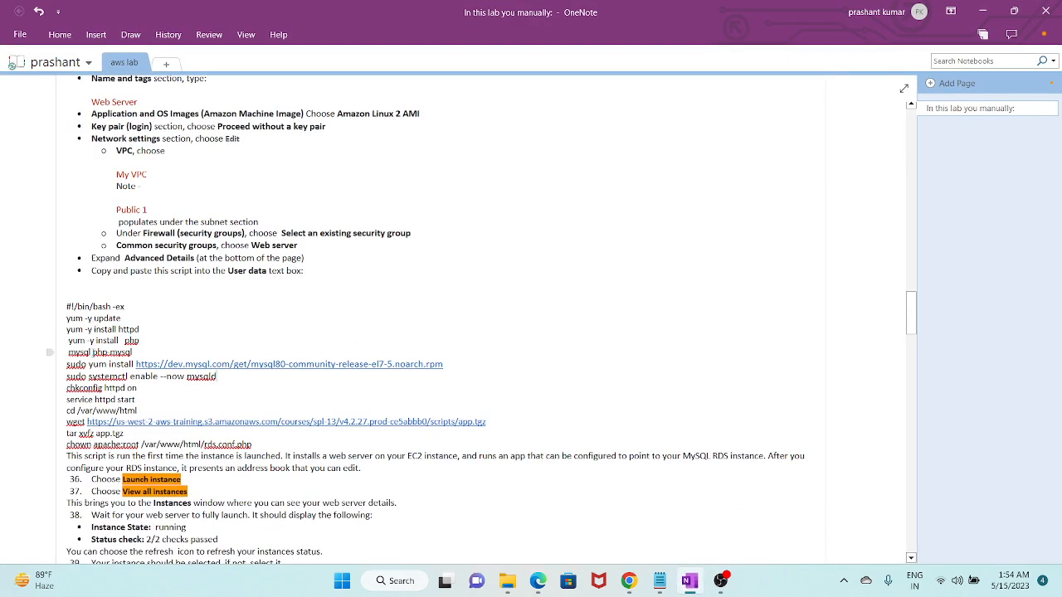
pyautogui.moveTo(134, 351); pyautogui.dragTo(69, 355)
pyautogui.press('Delete')
pyautogui.click(147, 347)
pyautogui.press('Delete')
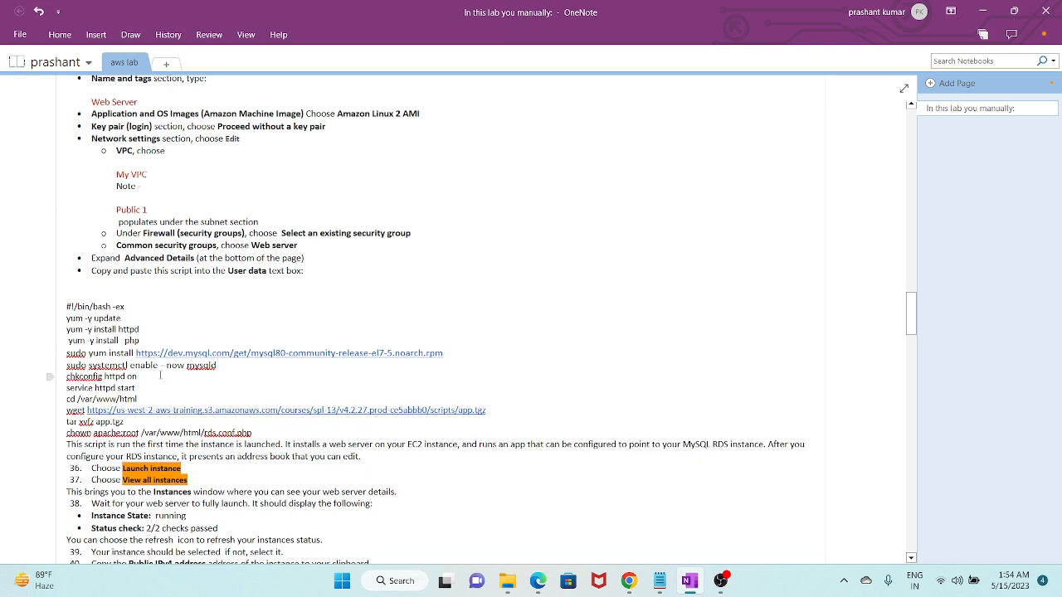
# Step: Examine the user data script's commands, from the MySQL install line to the chown line, then highlight the whole script
pyautogui.tripleClick(66, 353)
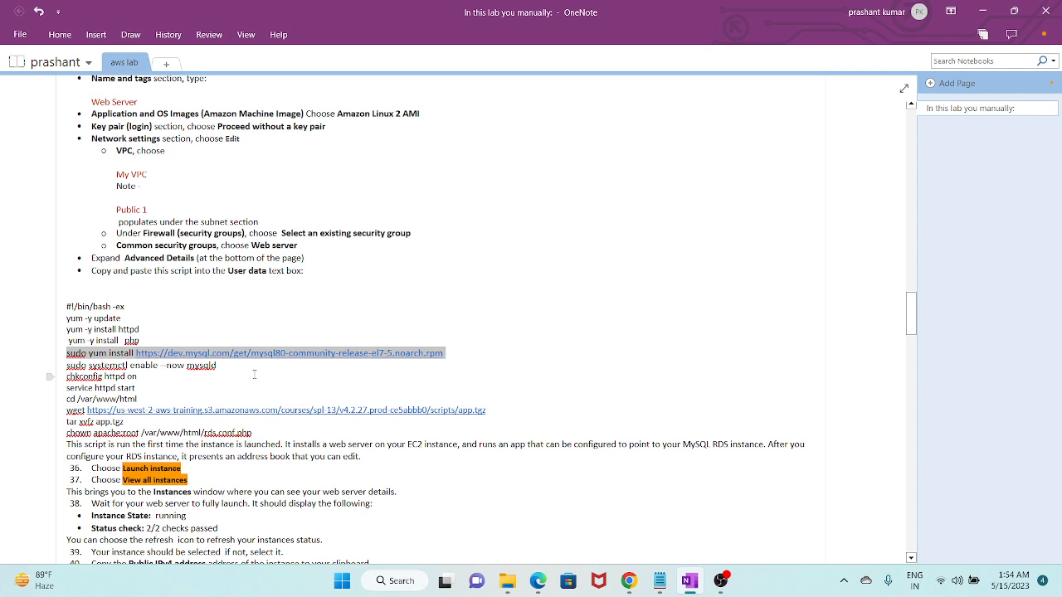
pyautogui.moveTo(218, 366); pyautogui.dragTo(67, 365)
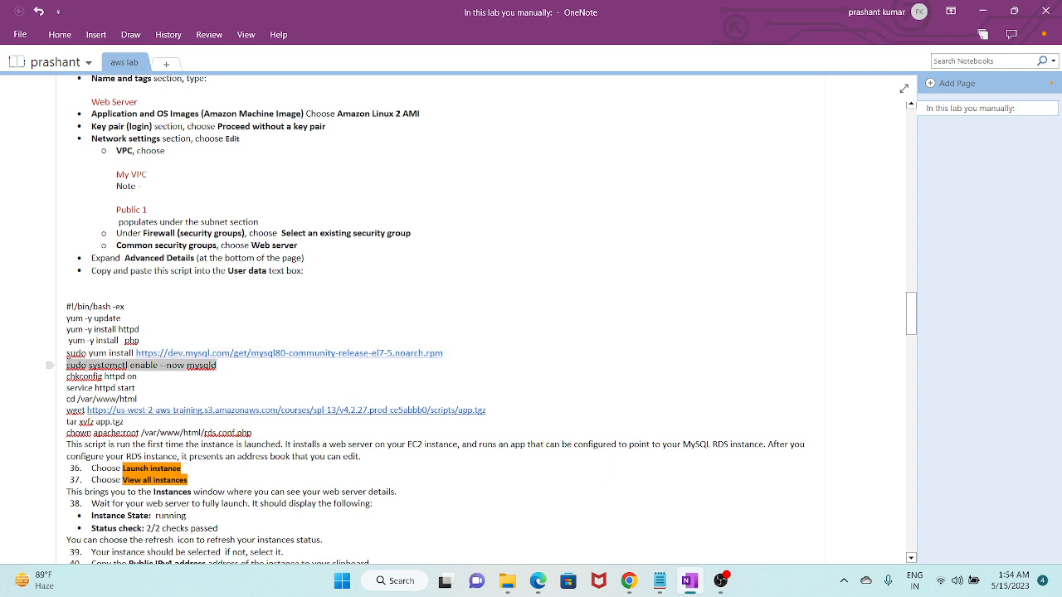
pyautogui.moveTo(137, 377); pyautogui.dragTo(67, 376)
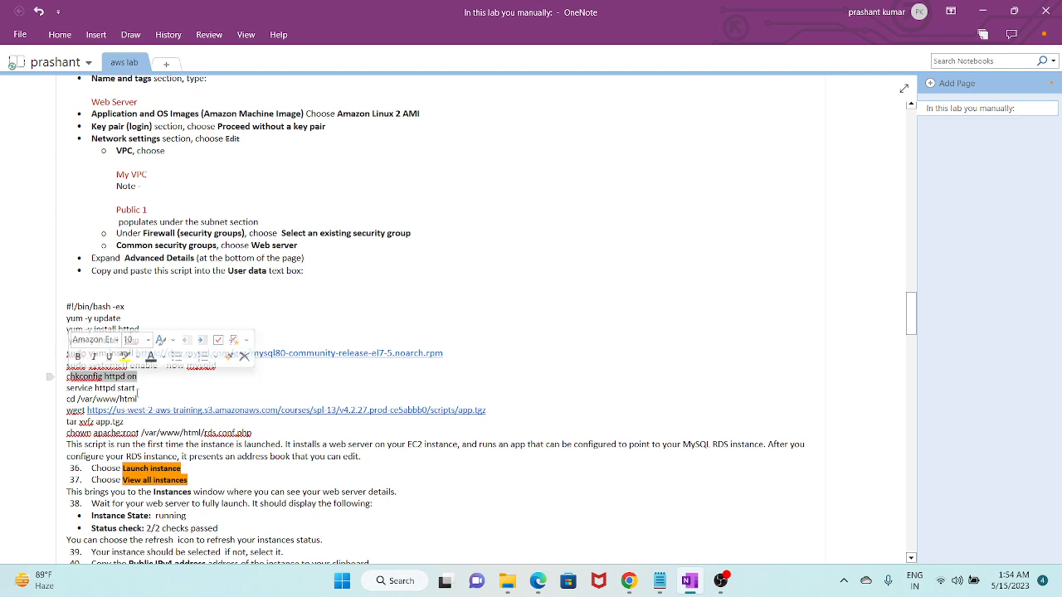
pyautogui.moveTo(146, 392); pyautogui.dragTo(65, 388)
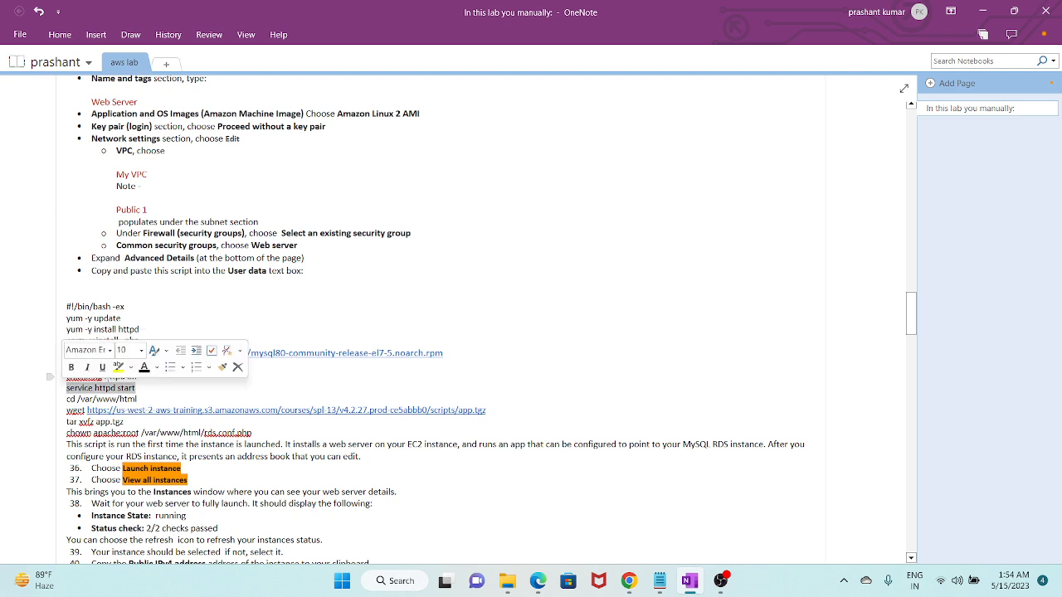
pyautogui.click(163, 399)
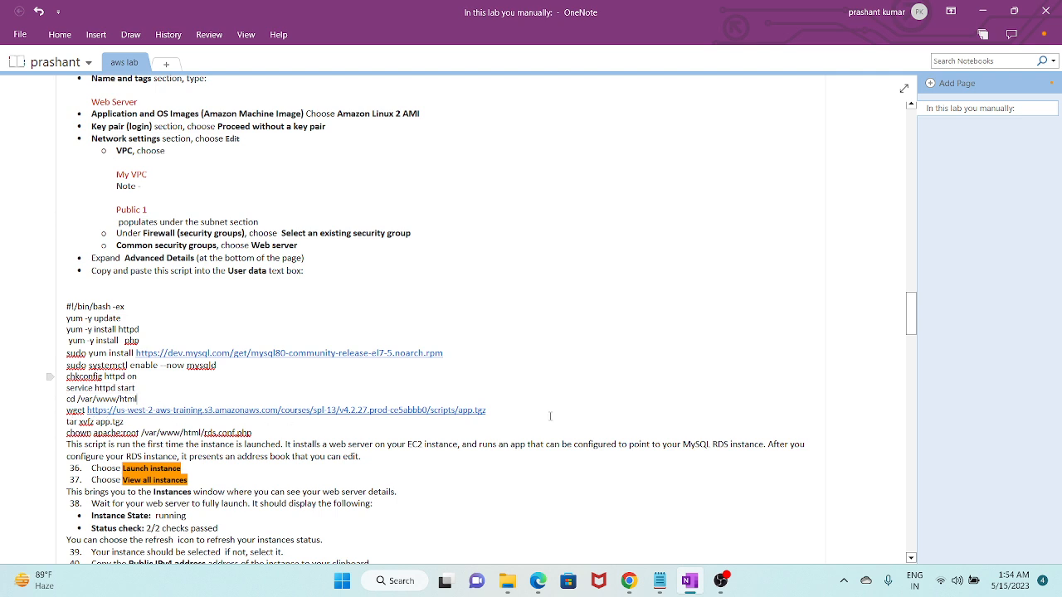
pyautogui.moveTo(514, 415); pyautogui.dragTo(66, 411)
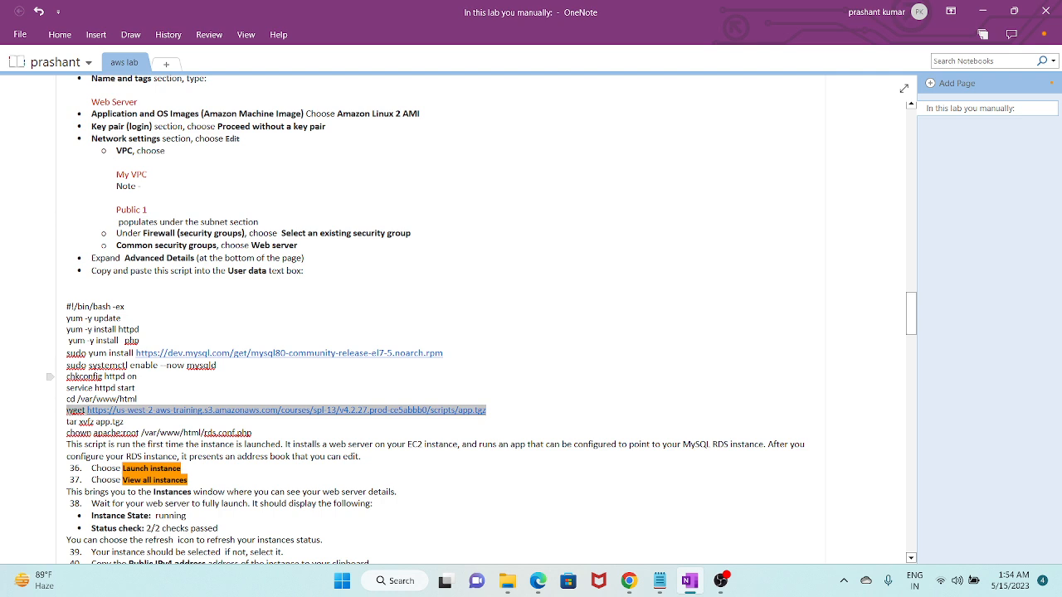
pyautogui.moveTo(127, 423); pyautogui.dragTo(64, 423)
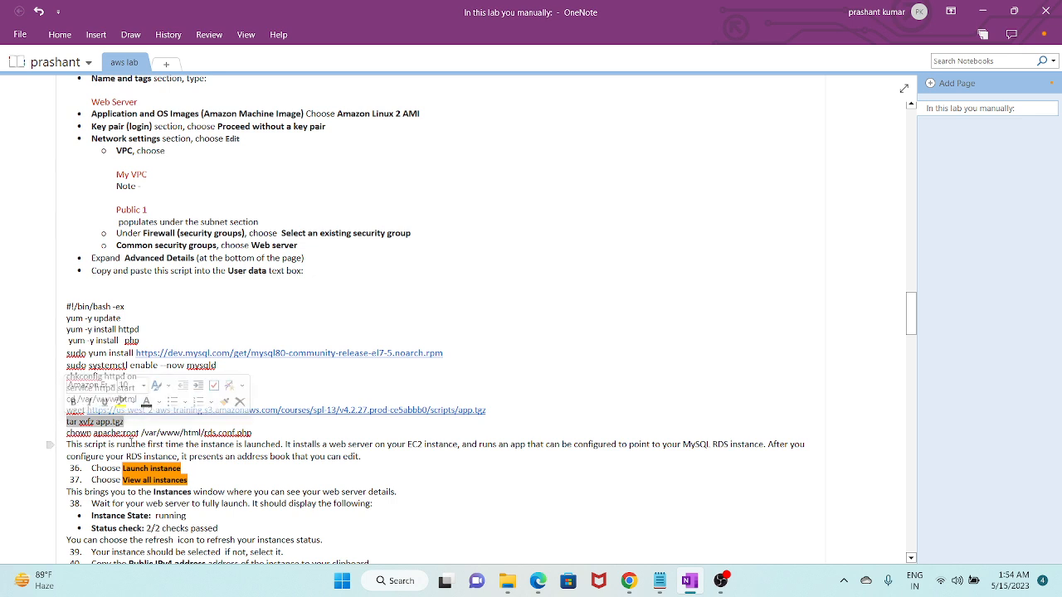
pyautogui.moveTo(253, 433); pyautogui.dragTo(67, 306)
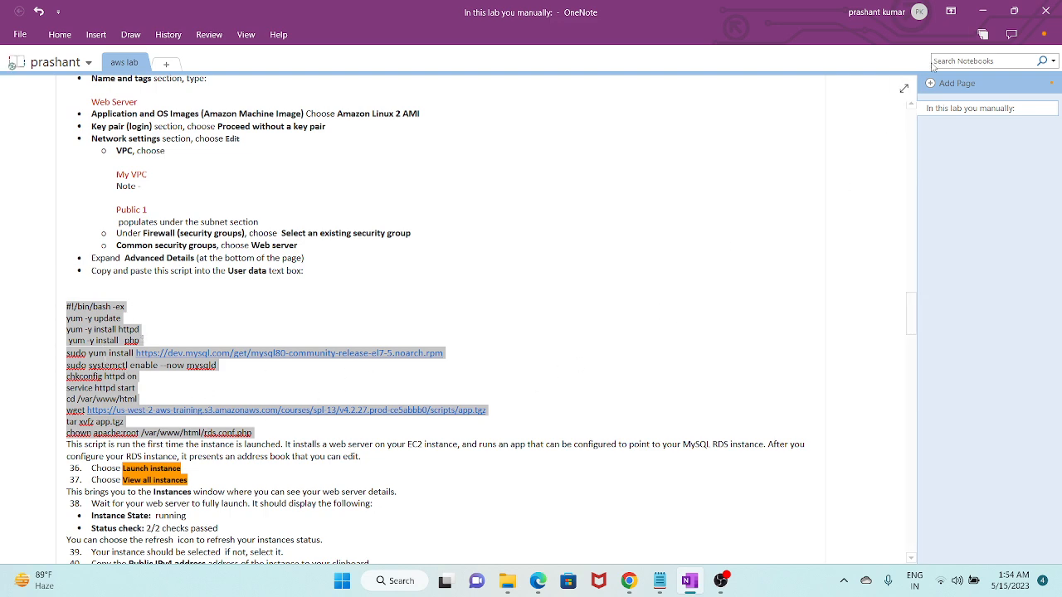
# Step: Return to the browser and view the web app's database connection form and the EC2 security groups list
pyautogui.click(982, 11)
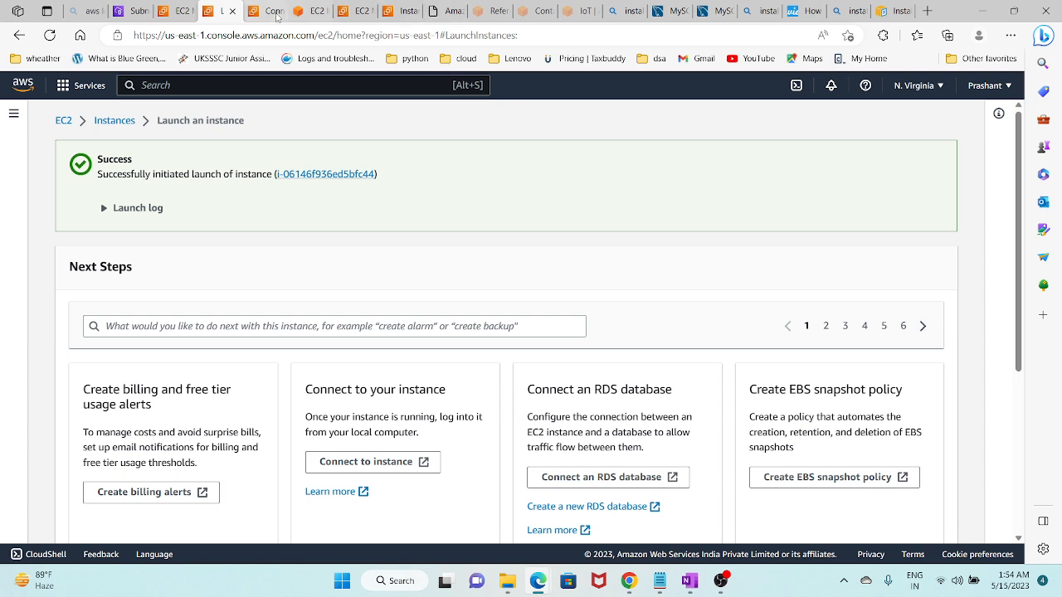
pyautogui.click(446, 15)
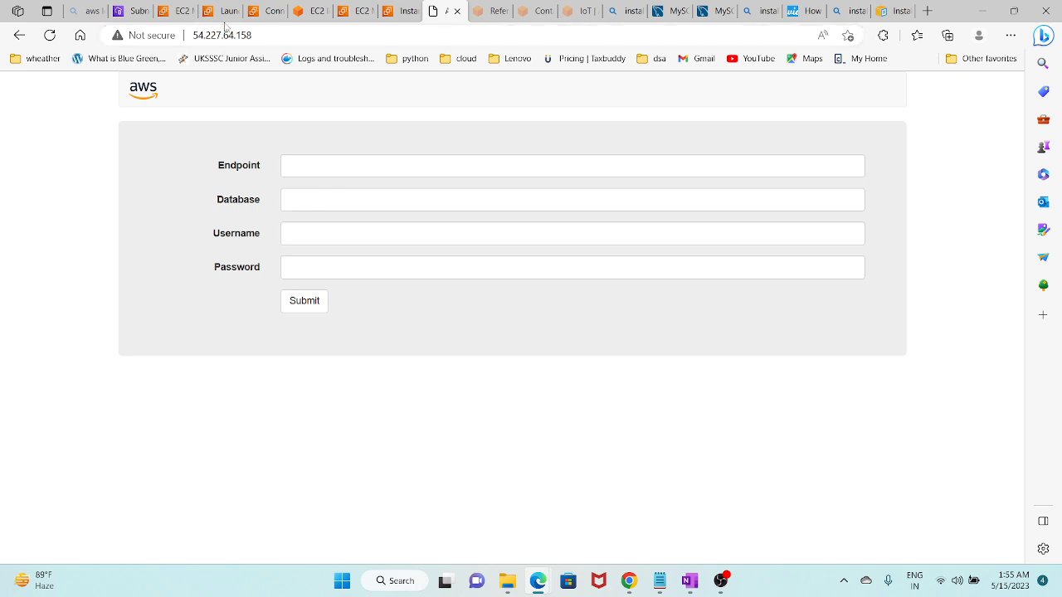
pyautogui.click(184, 11)
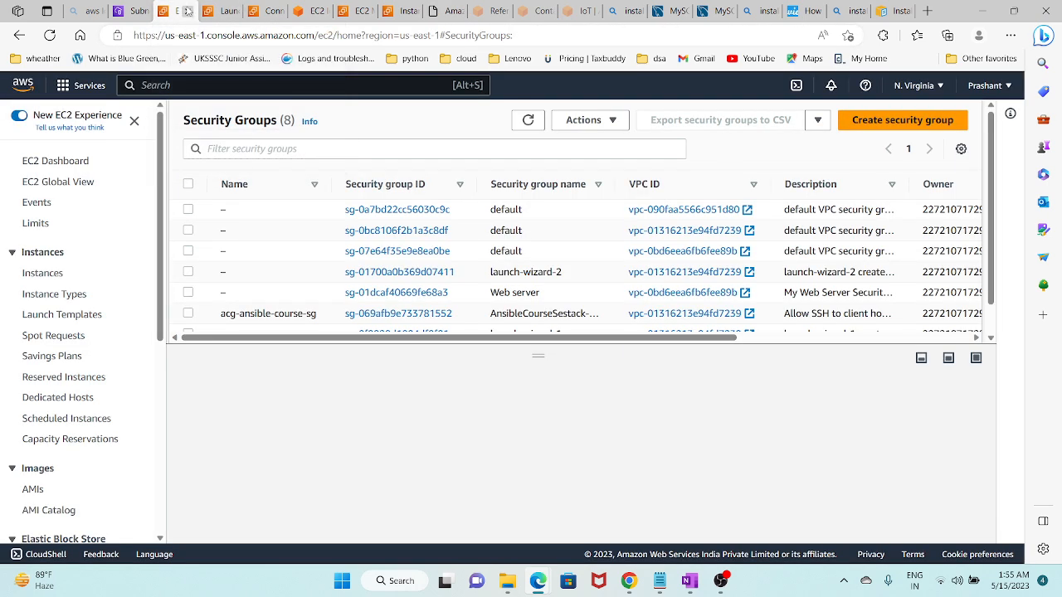
# Step: Switch to OneNote and review the instructions for the private subnets and the Task 8 database security group
pyautogui.click(689, 581)
pyautogui.scroll(-10, 292, 435)
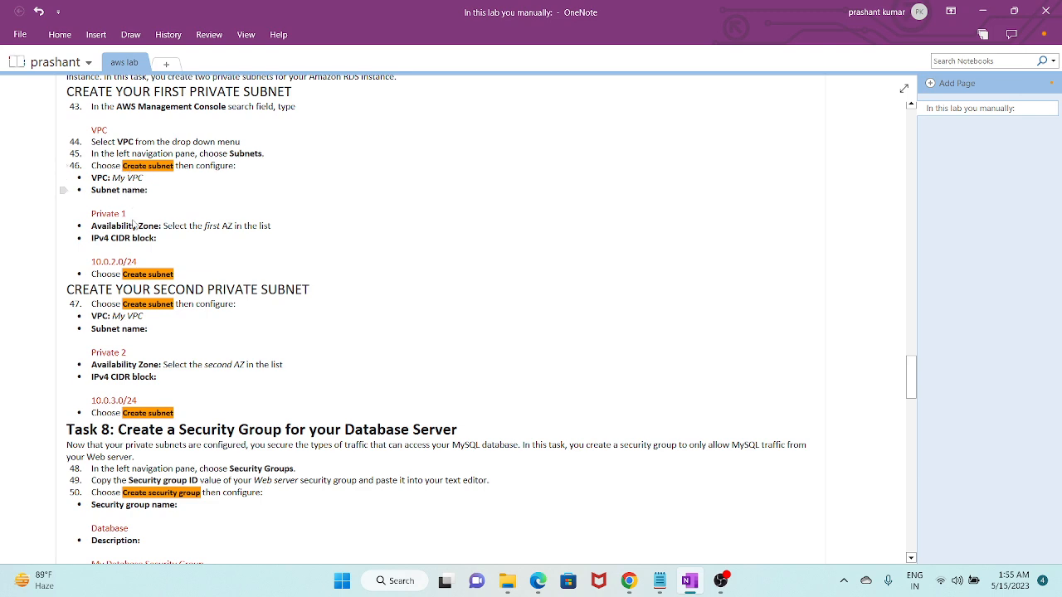
pyautogui.scroll(-2, 137, 249)
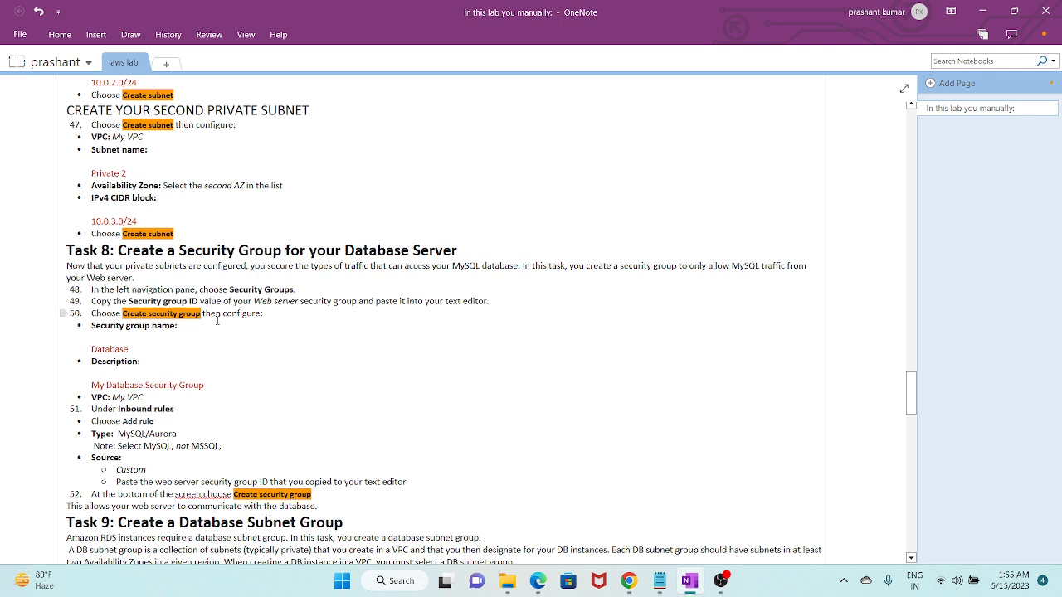
pyautogui.moveTo(129, 349); pyautogui.dragTo(88, 350)
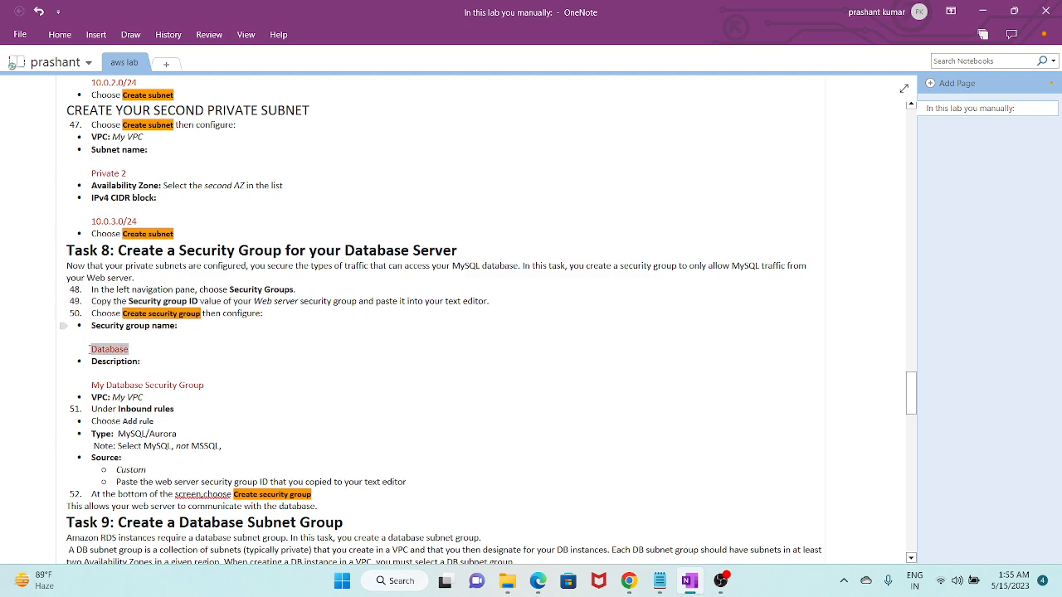
# Step: Switch back to the AWS console, open the RDS service and start creating a DB subnet group
pyautogui.hotkey('alt', 'Tab')
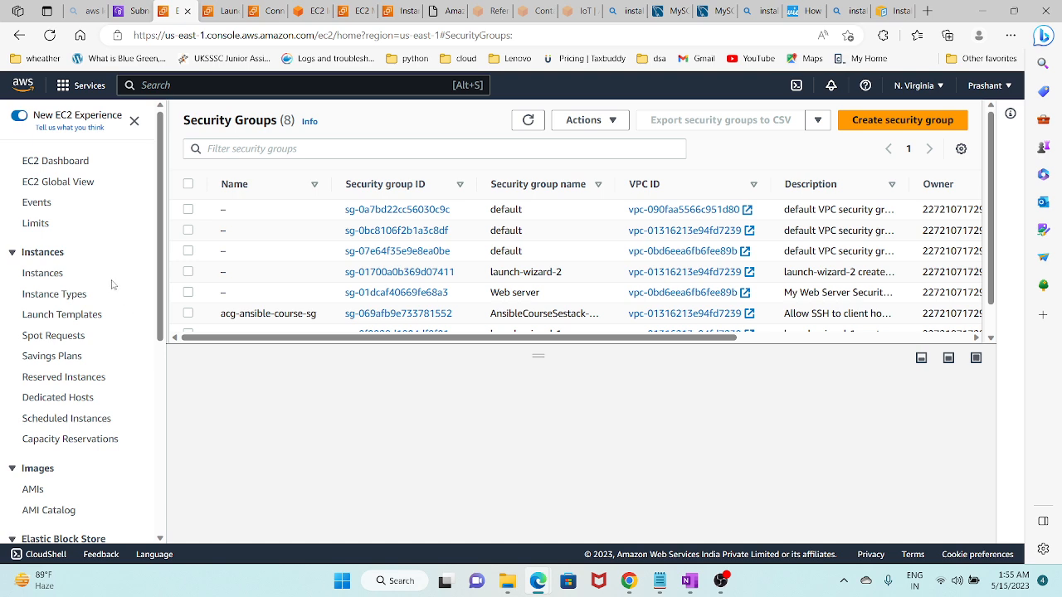
pyautogui.write('rds')
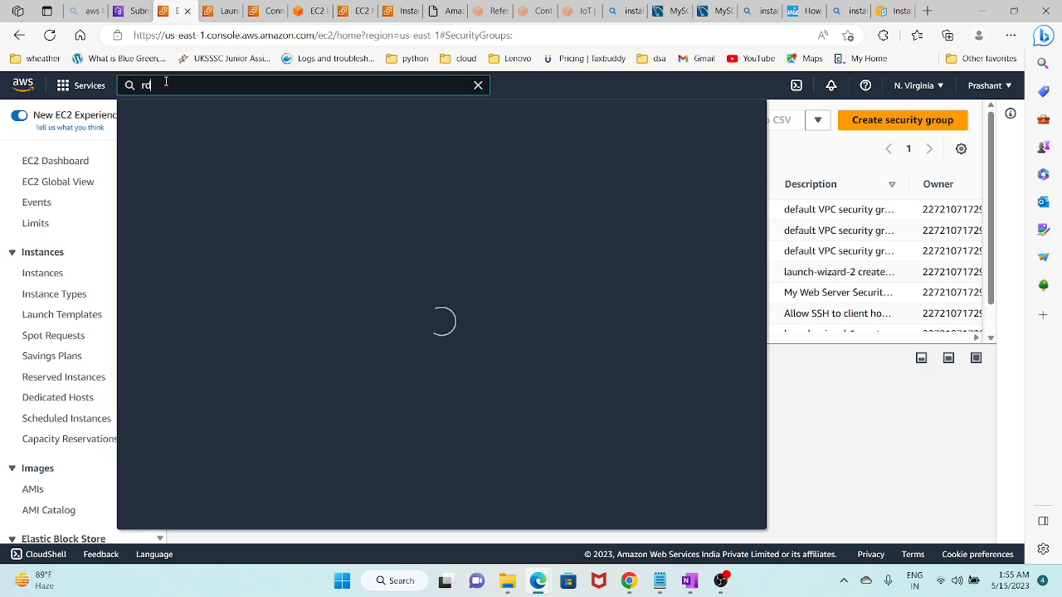
pyautogui.press('Return')
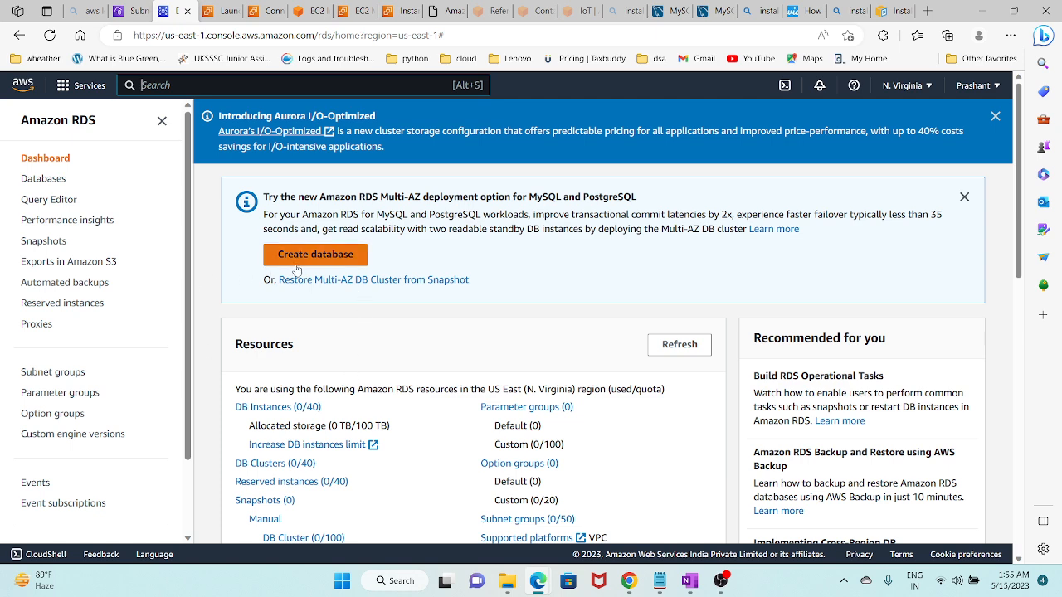
pyautogui.click(67, 377)
pyautogui.click(876, 176)
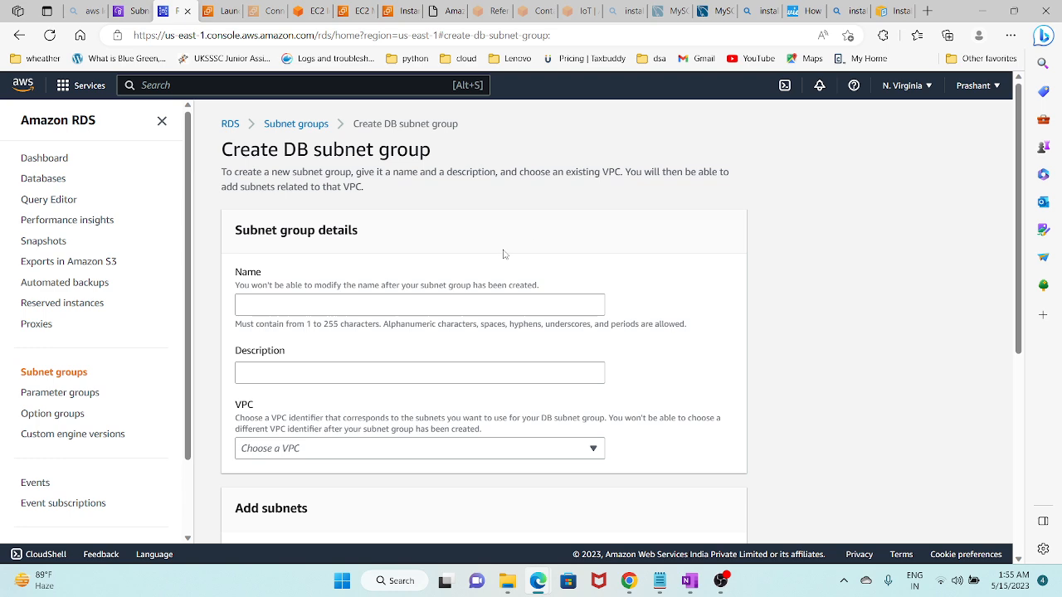
# Step: Copy the name from Task 9 of the OneNote lab notes and name the DB subnet group "My Subnet Group"
pyautogui.click(688, 580)
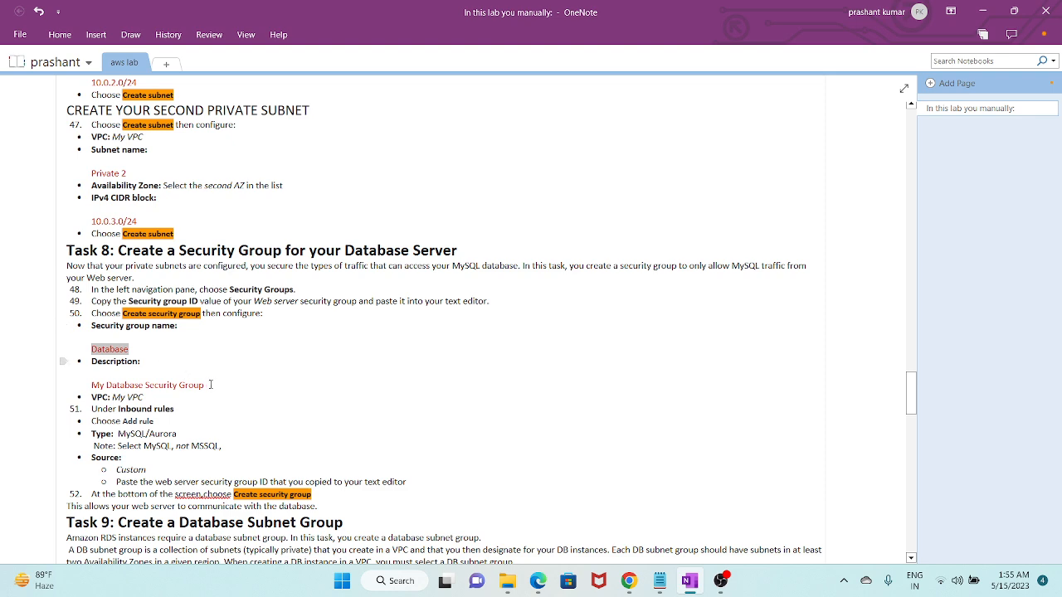
pyautogui.scroll(-6, 211, 385)
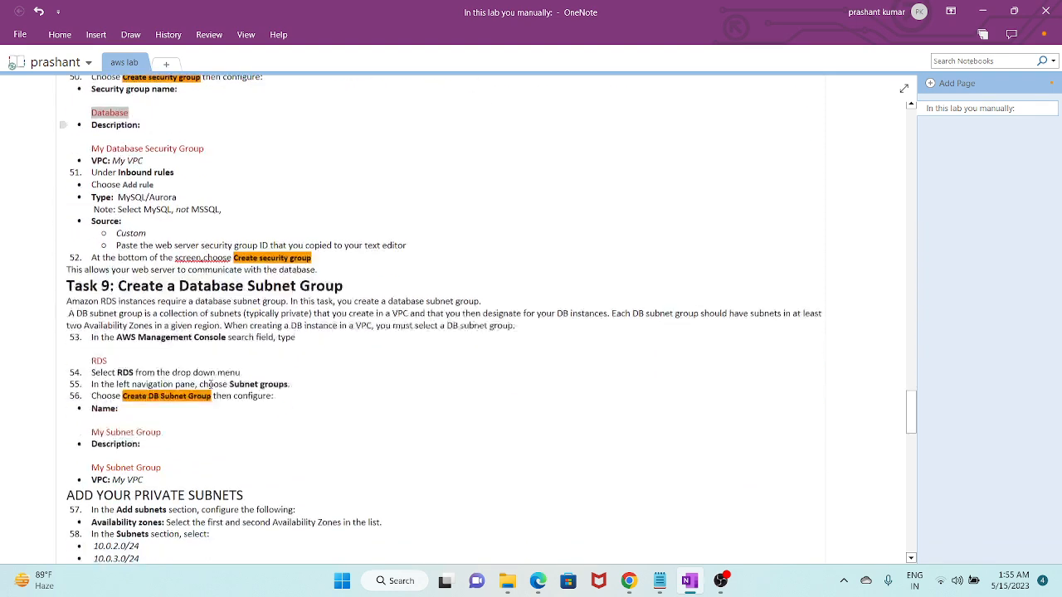
pyautogui.doubleClick(98, 329)
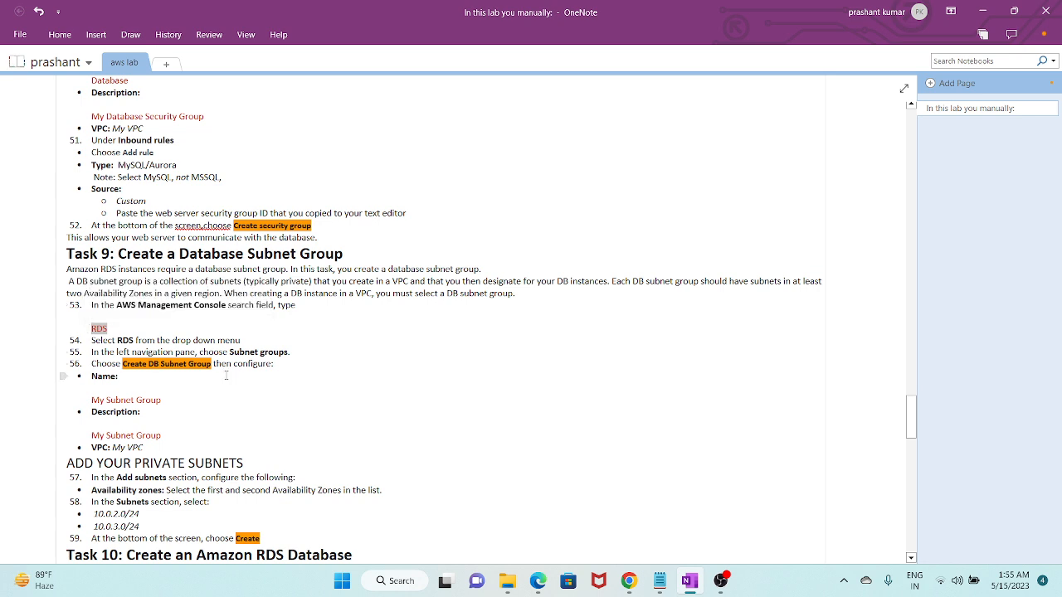
pyautogui.click(175, 399)
pyautogui.moveTo(182, 402); pyautogui.dragTo(88, 401)
pyautogui.hotkey('ctrl', 'c')
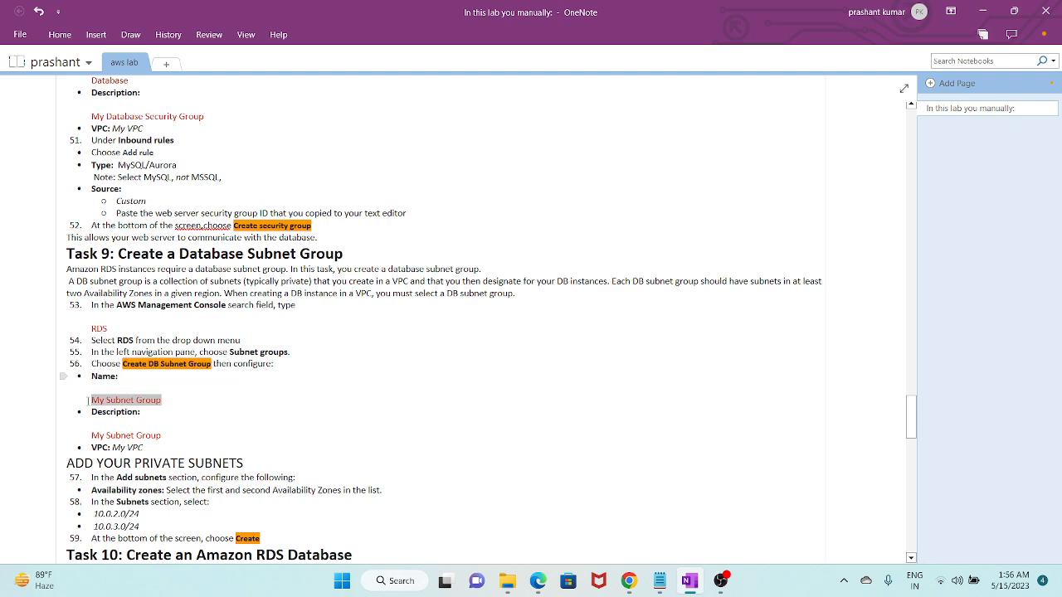
pyautogui.hotkey('alt', 'Tab')
pyautogui.click(267, 303)
pyautogui.hotkey('ctrl', 'v')
# Step: Copy the description from the OneNote notes and set the subnet group's description to "My Subnet Group"
pyautogui.hotkey('alt', 'Tab')
pyautogui.moveTo(164, 436); pyautogui.dragTo(87, 435)
pyautogui.hotkey('ctrl', 'c')
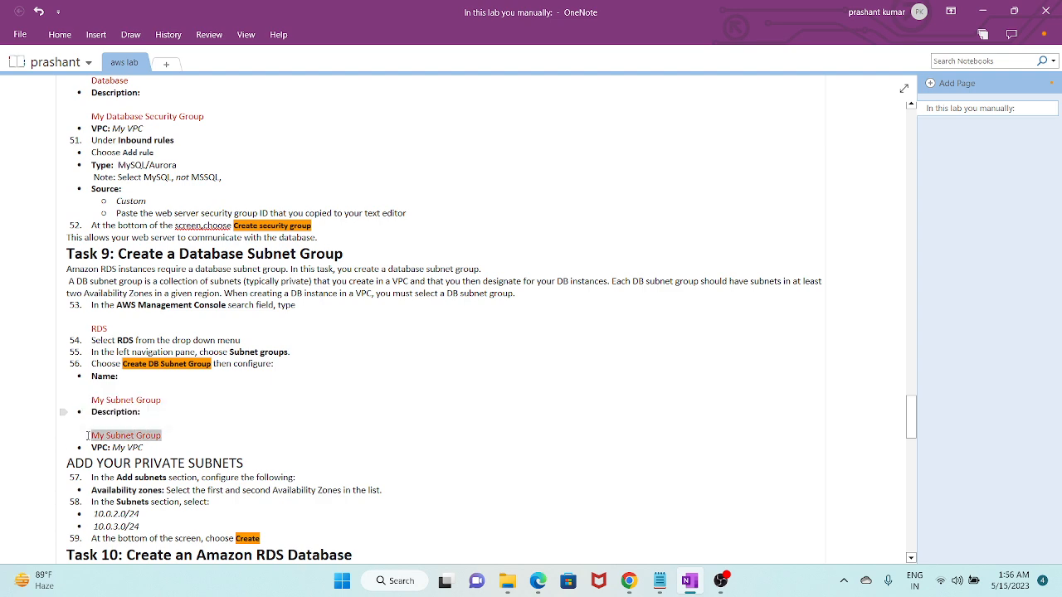
pyautogui.hotkey('alt', 'Tab')
pyautogui.click(265, 367)
pyautogui.hotkey('ctrl', 'v')
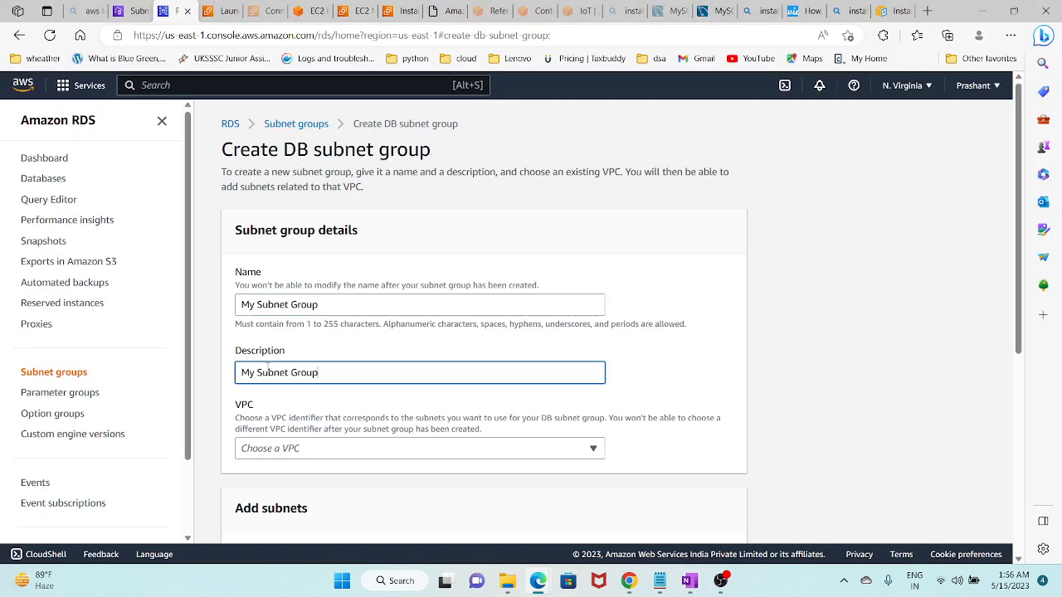
# Step: Set the subnet group's VPC to My VPC and add availability zones us-east-1a, us-east-1b and us-east-1c
pyautogui.click(296, 448)
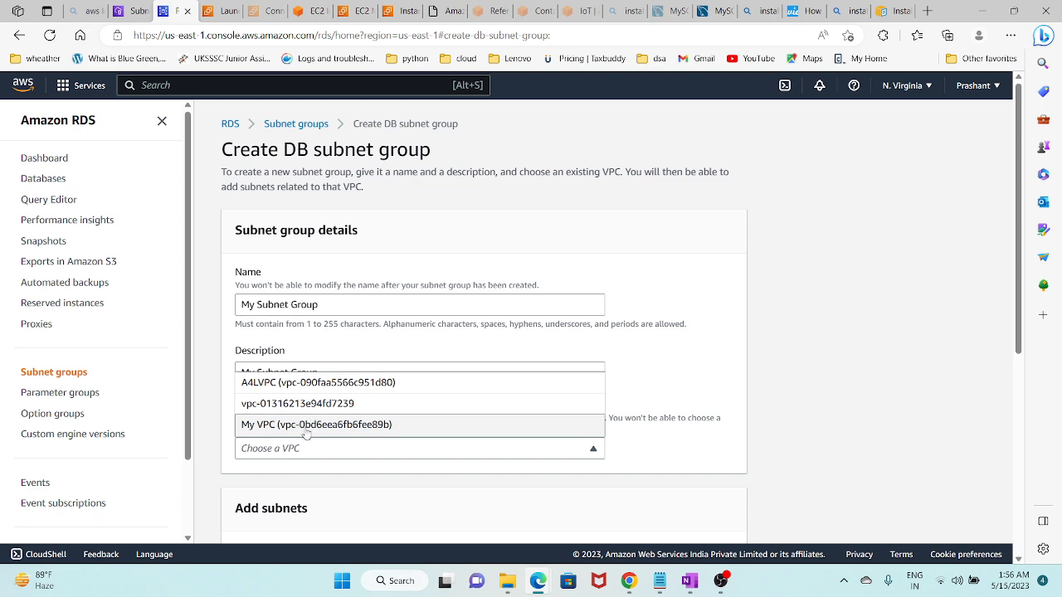
pyautogui.click(306, 427)
pyautogui.scroll(-4, 306, 427)
pyautogui.click(346, 289)
pyautogui.click(337, 312)
pyautogui.click(336, 329)
pyautogui.click(330, 354)
pyautogui.click(678, 347)
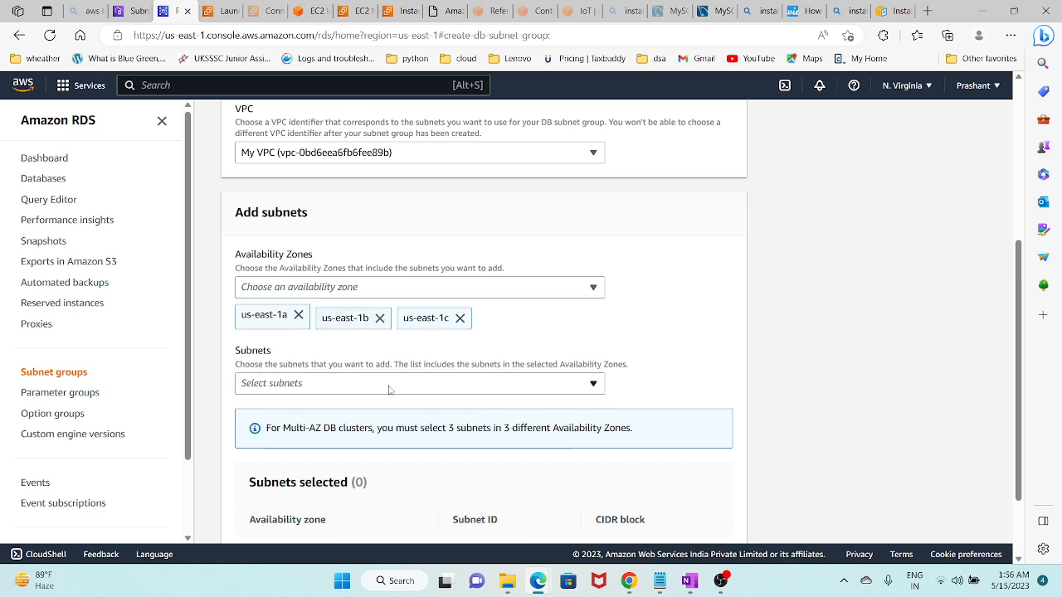
# Step: Add the 10.0.3.0/24, 10.0.1.0/24 and 10.0.2.0/24 subnets to the subnet group
pyautogui.click(314, 385)
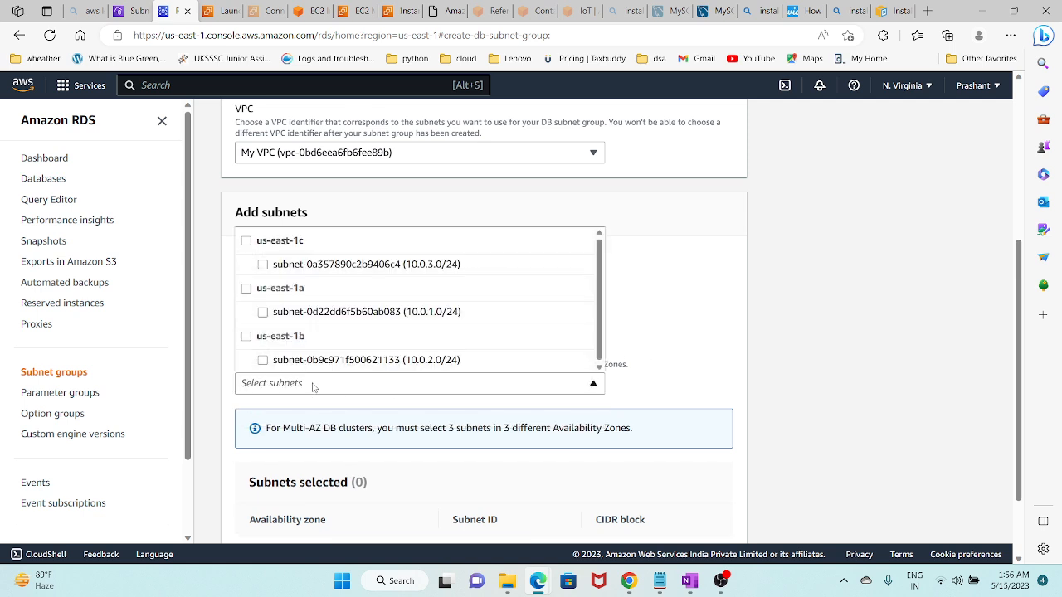
pyautogui.click(246, 243)
pyautogui.click(247, 290)
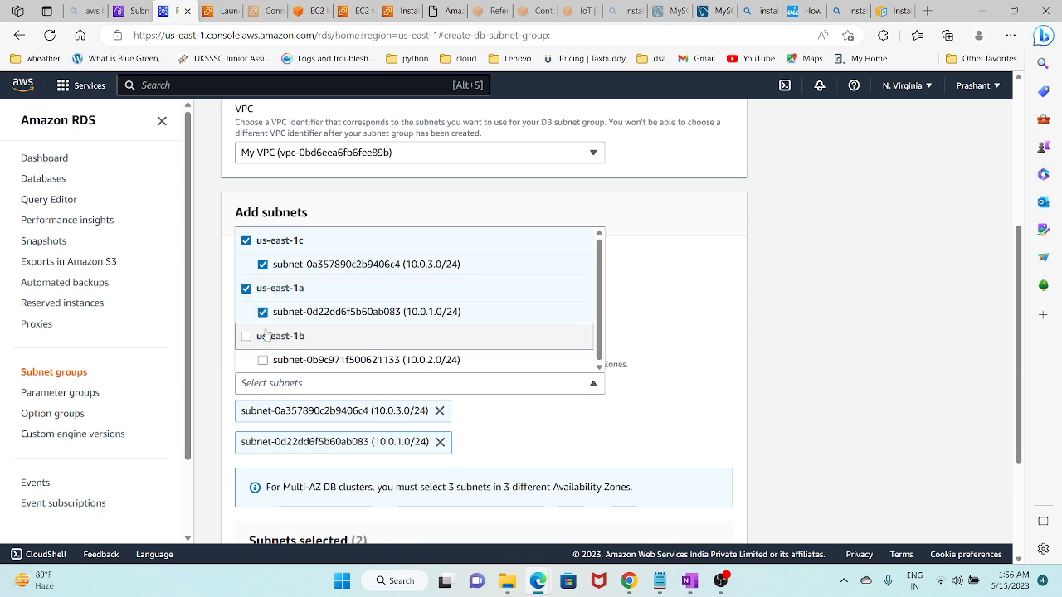
pyautogui.click(243, 338)
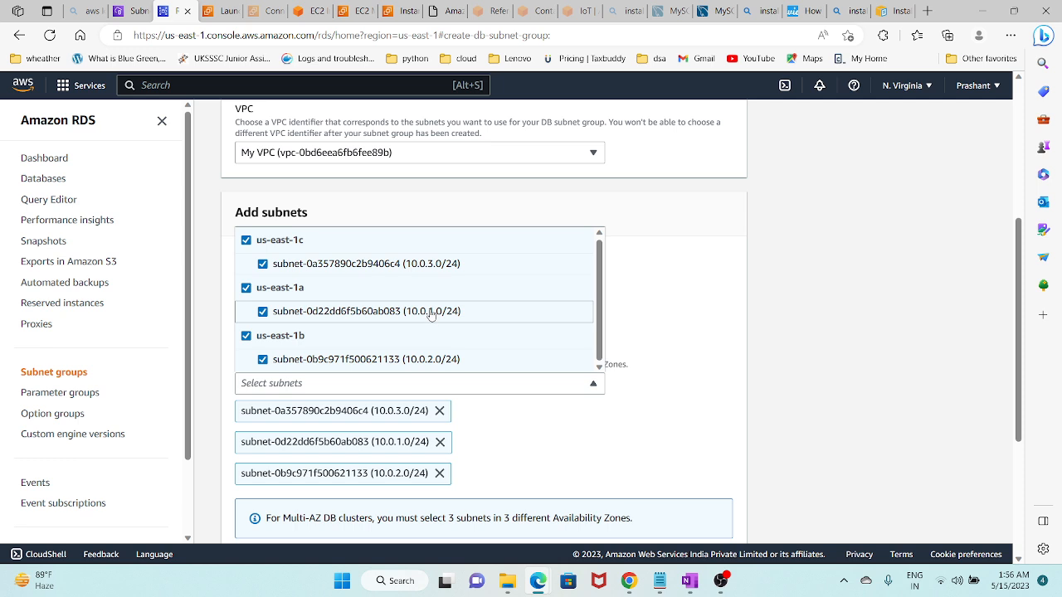
# Step: Remove the 10.0.1.0/24 subnet and the us-east-1a availability zone from the subnet group
pyautogui.scroll(-1, 466, 313)
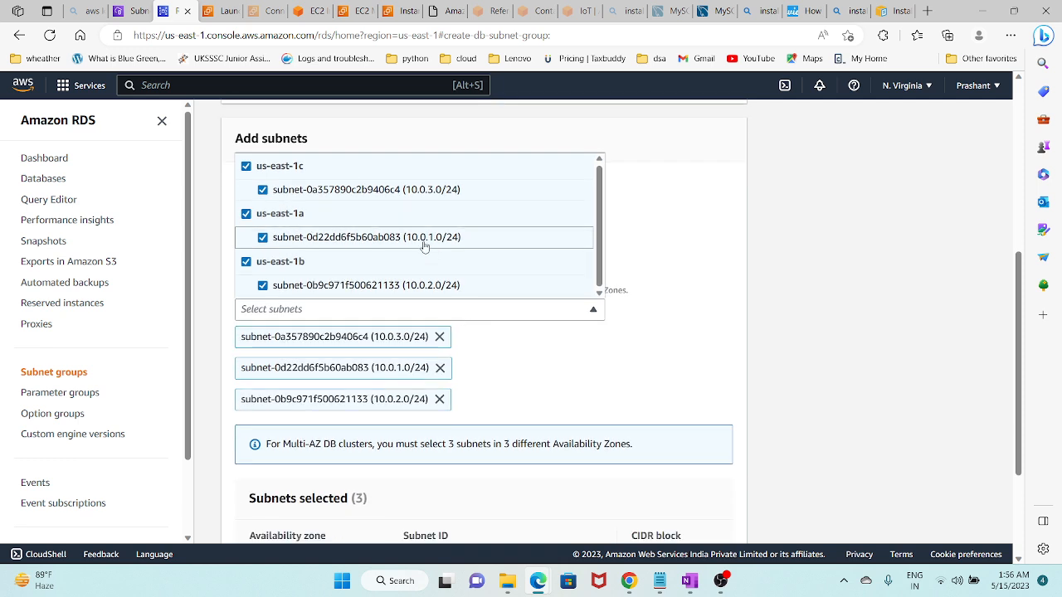
pyautogui.click(246, 213)
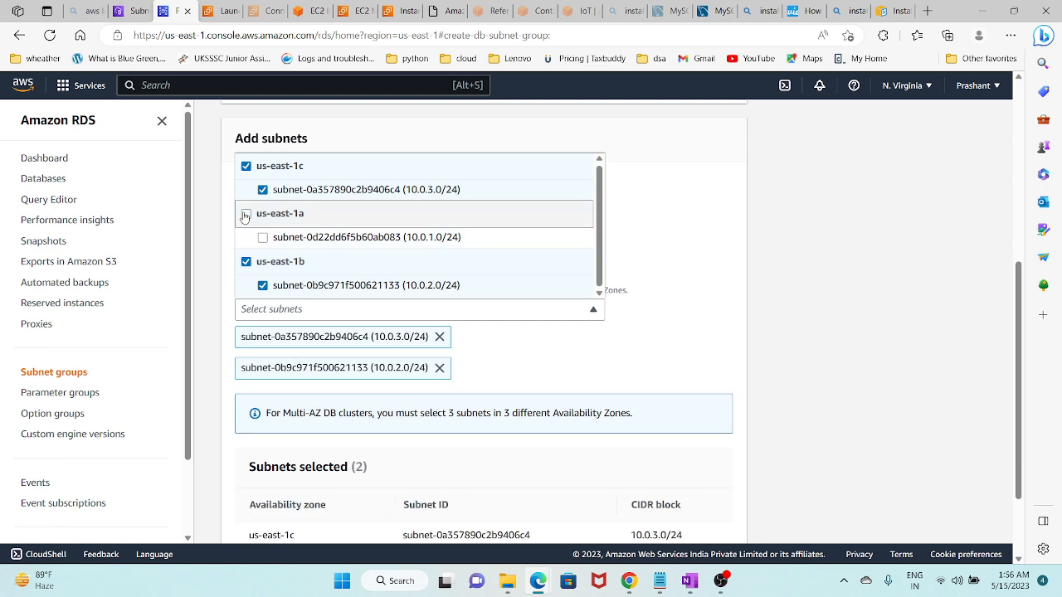
pyautogui.click(696, 246)
pyautogui.click(298, 241)
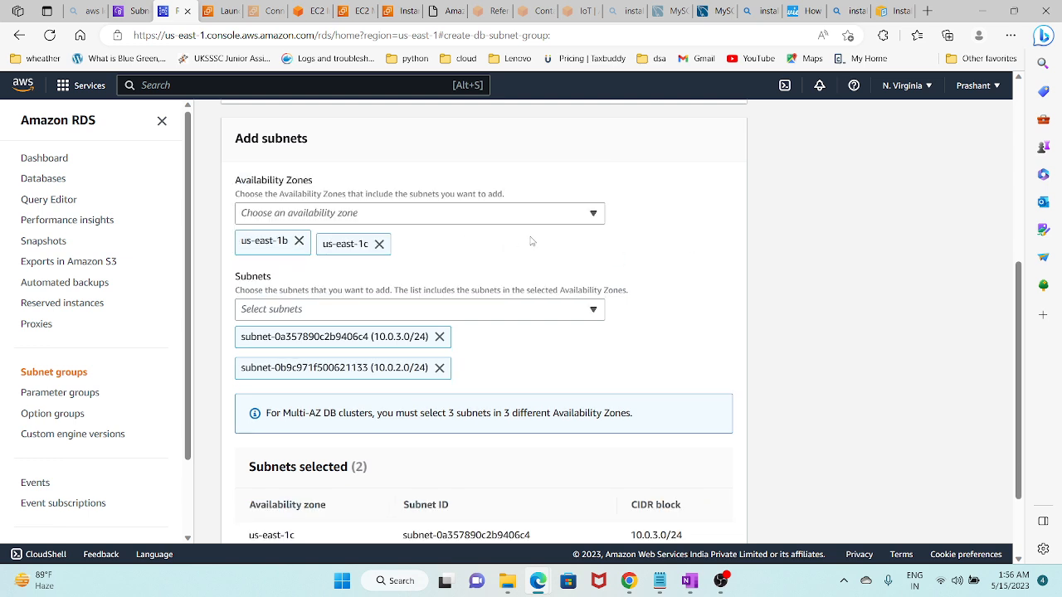
# Step: Add availability zone us-east-1d and its 10.0.4.0/28 subnet to the subnet group, and create the group
pyautogui.click(594, 214)
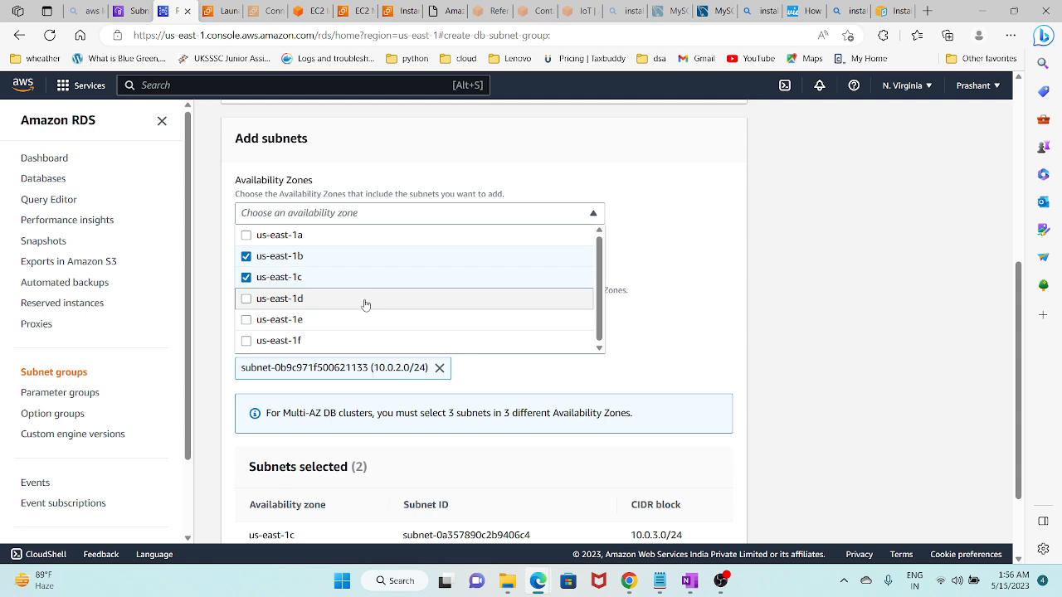
pyautogui.click(690, 257)
pyautogui.click(548, 313)
pyautogui.scroll(-2, 472, 374)
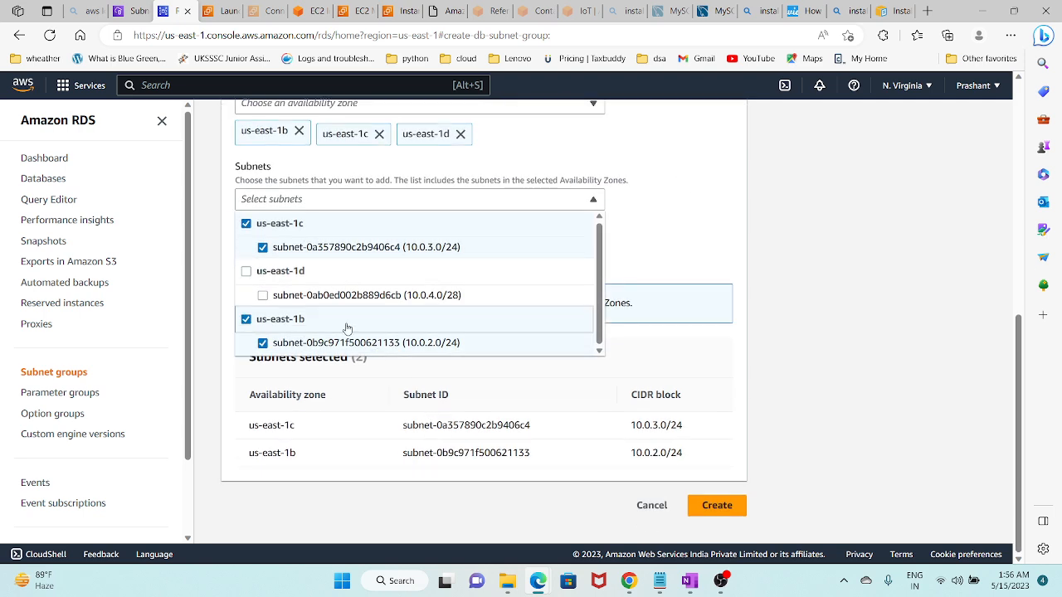
pyautogui.click(282, 272)
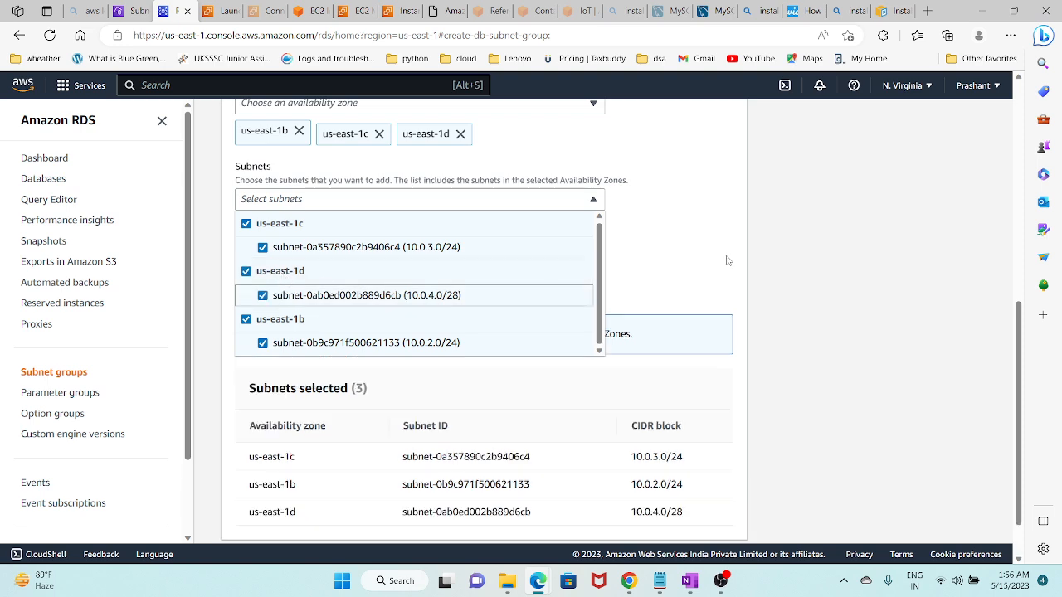
pyautogui.click(706, 238)
pyautogui.scroll(-1, 439, 249)
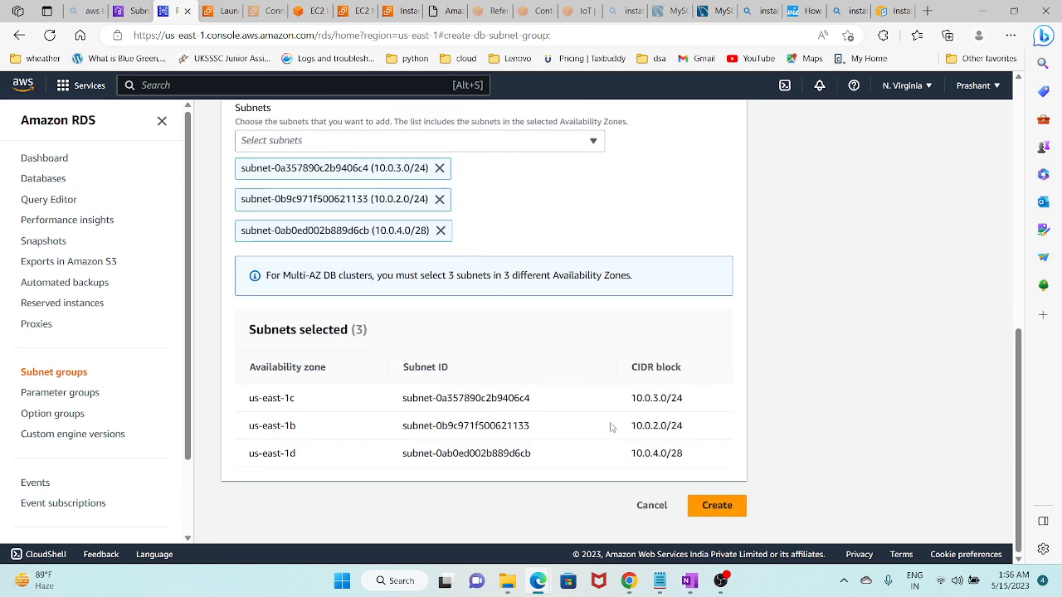
pyautogui.click(714, 510)
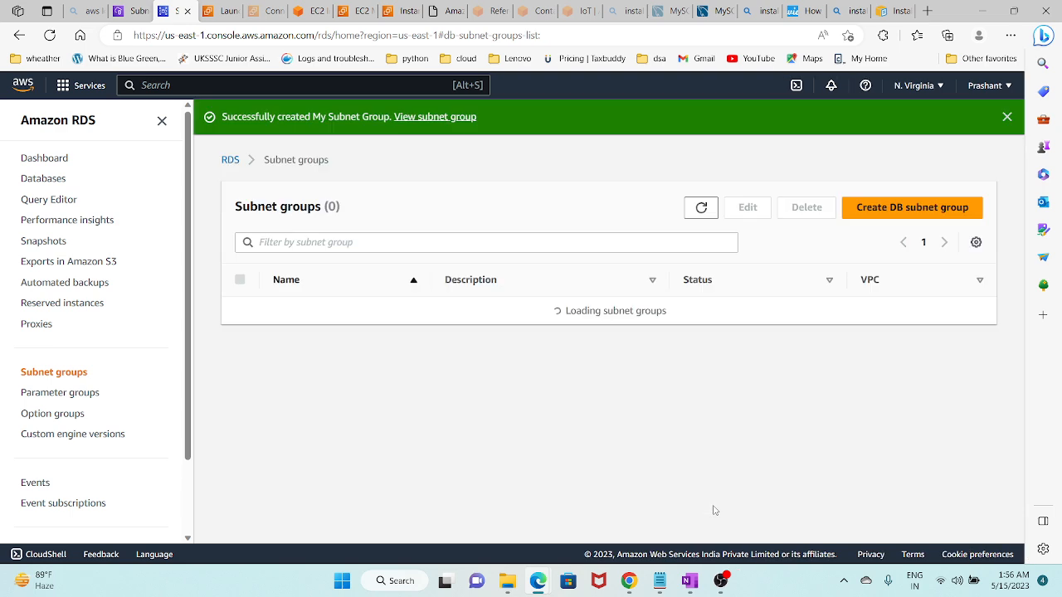
# Step: Start creating a new RDS database with MySQL as the engine type
pyautogui.click(44, 179)
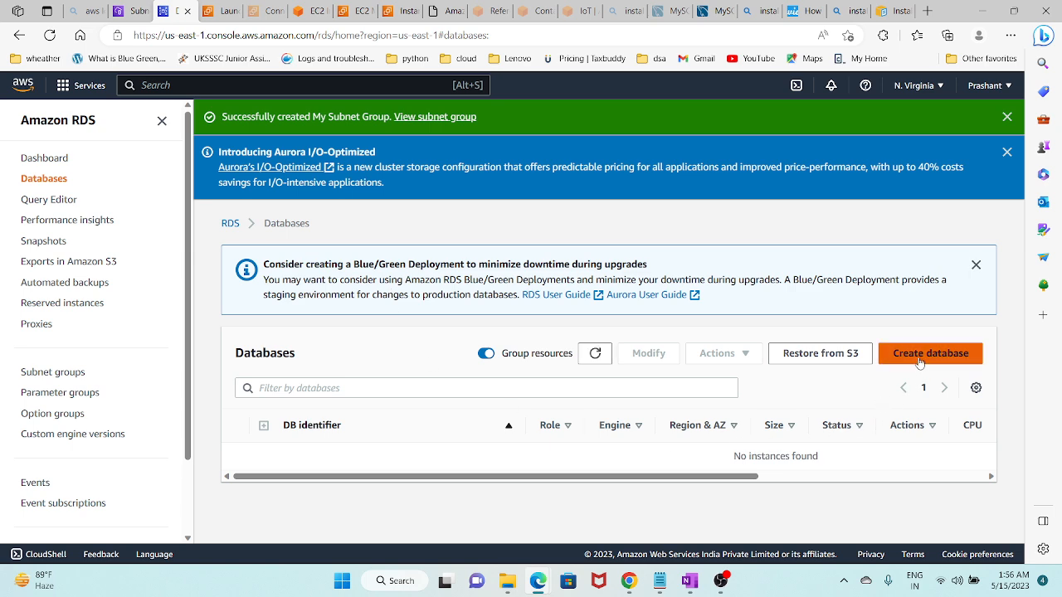
pyautogui.click(919, 357)
pyautogui.scroll(-4, 282, 345)
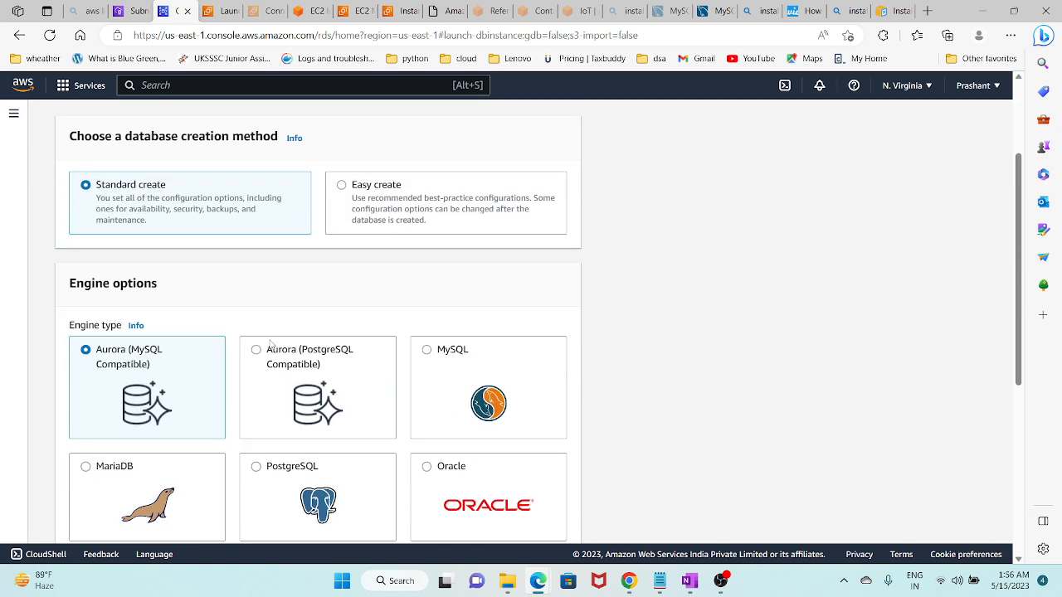
pyautogui.click(447, 235)
# Step: Set the engine version to MySQL 5.7.37 and choose the Dev/Test template
pyautogui.scroll(-6, 446, 235)
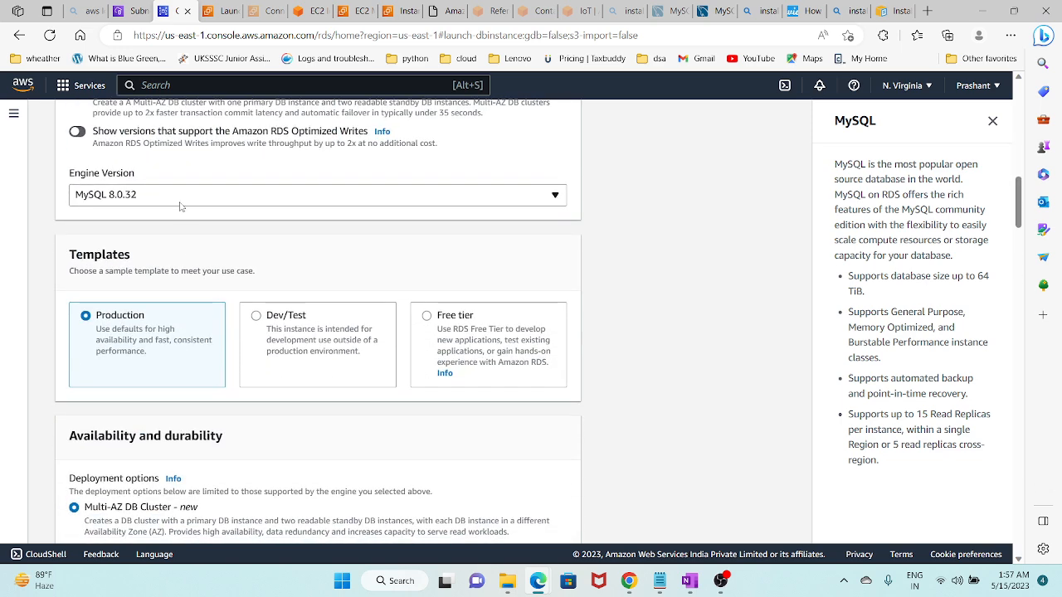
pyautogui.click(180, 199)
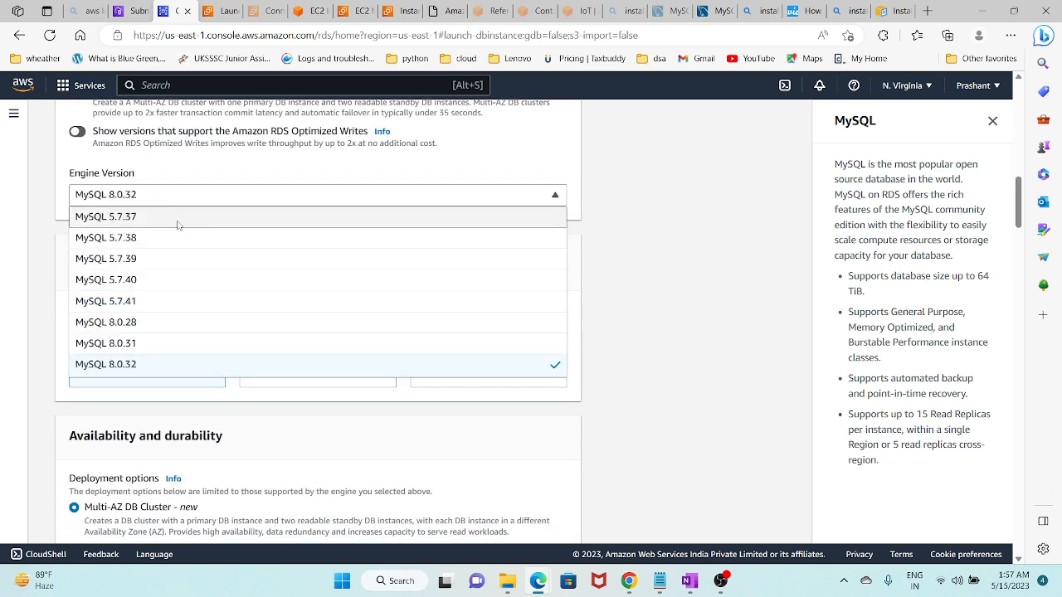
pyautogui.click(178, 225)
pyautogui.scroll(-3, 299, 229)
pyautogui.click(302, 192)
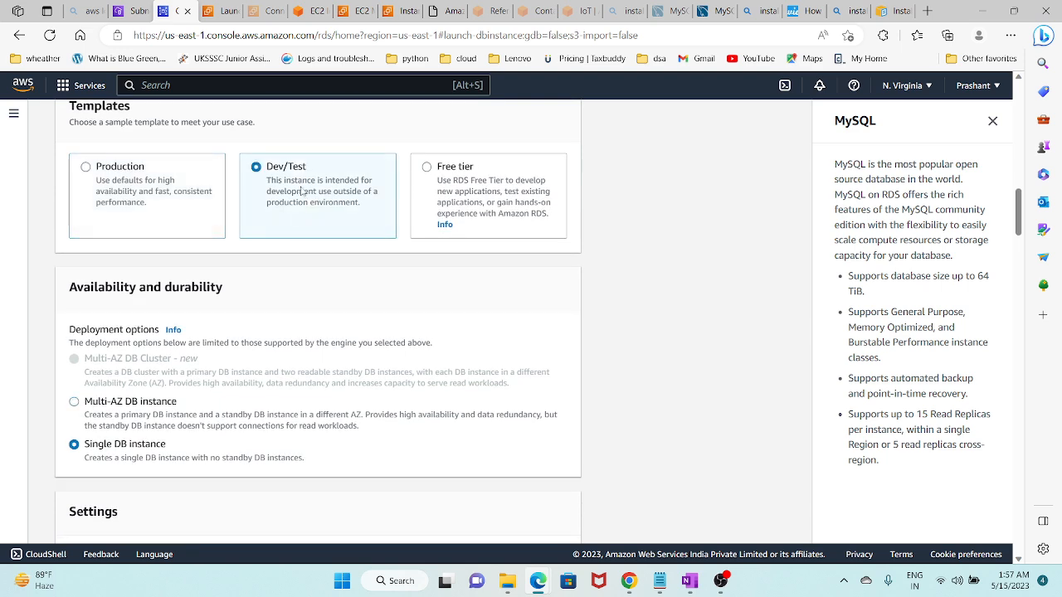
# Step: Look up the database settings in the OneNote lab notes and set the DB instance identifier to myDB
pyautogui.scroll(-2, 215, 361)
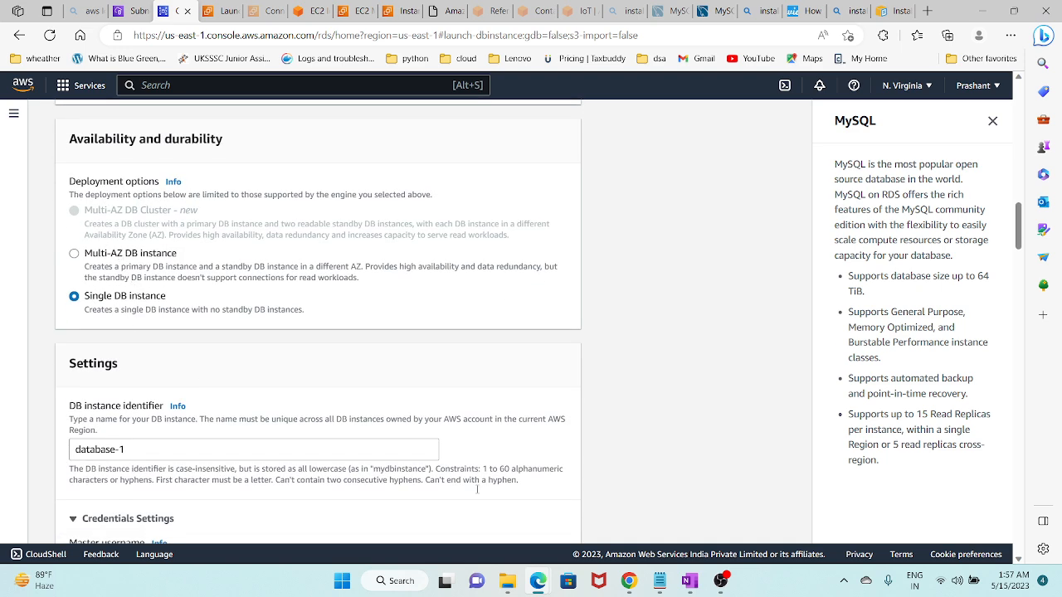
pyautogui.click(689, 581)
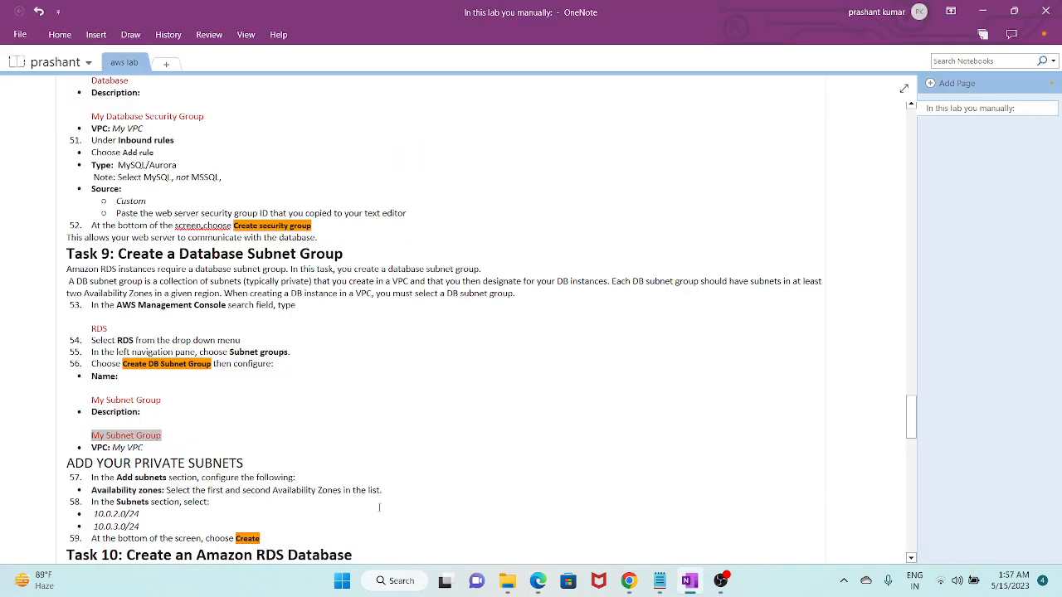
pyautogui.scroll(-3, 330, 432)
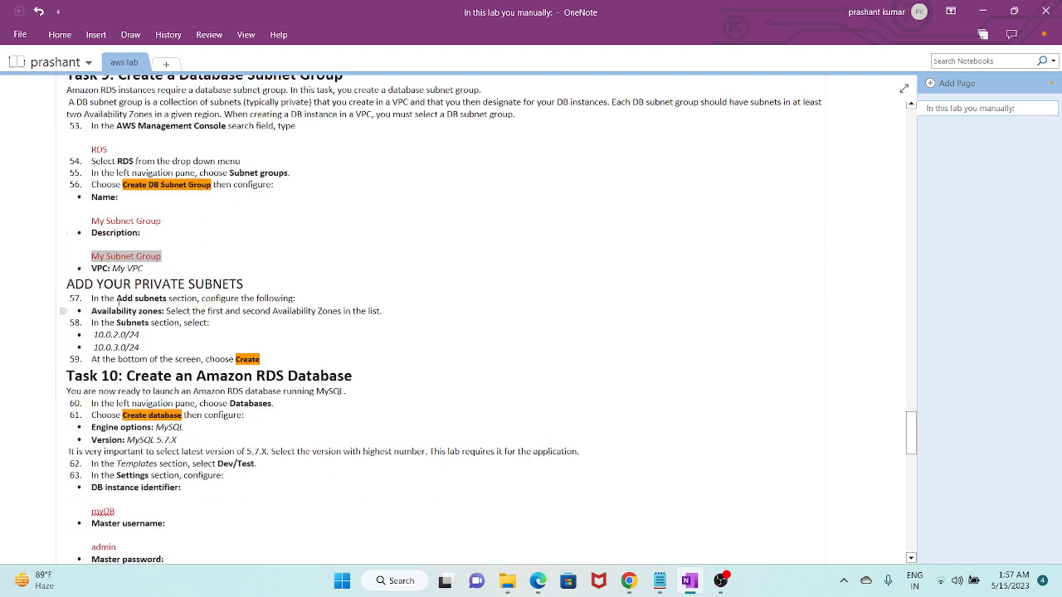
pyautogui.scroll(-3, 146, 335)
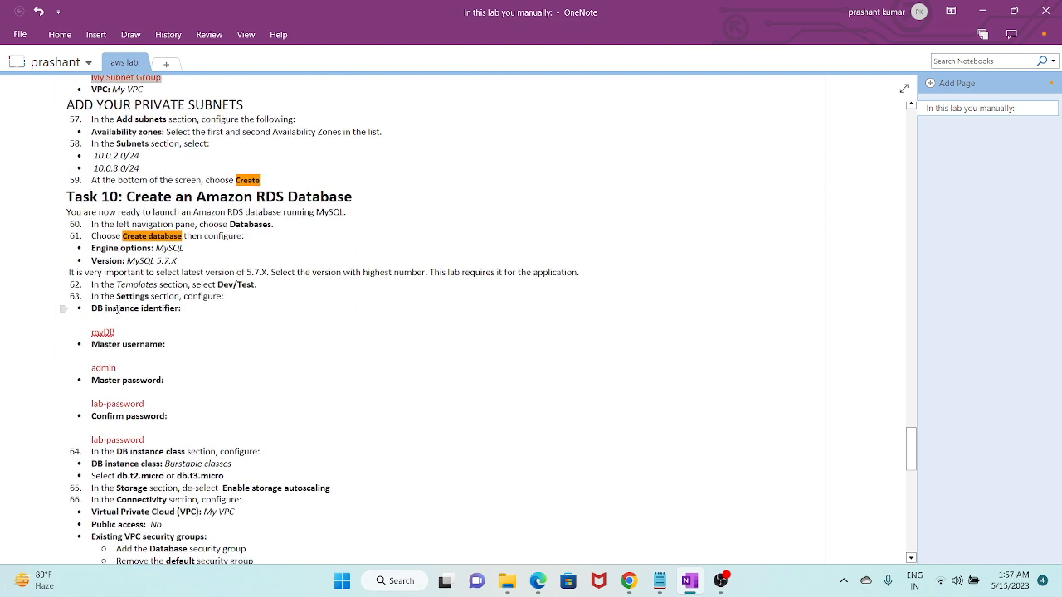
pyautogui.scroll(-2, 157, 290)
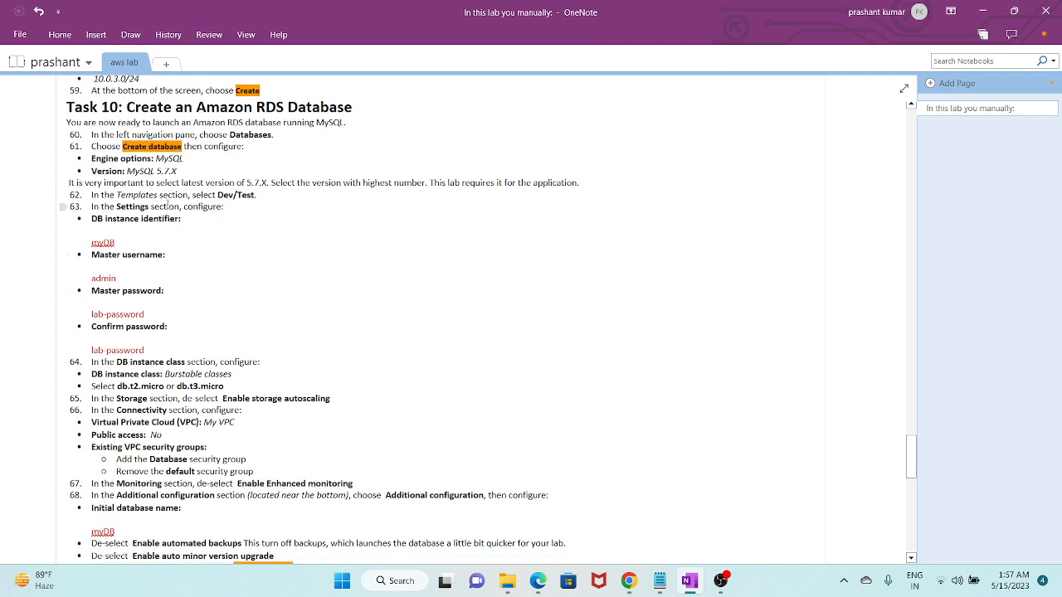
pyautogui.moveTo(120, 242); pyautogui.dragTo(91, 242)
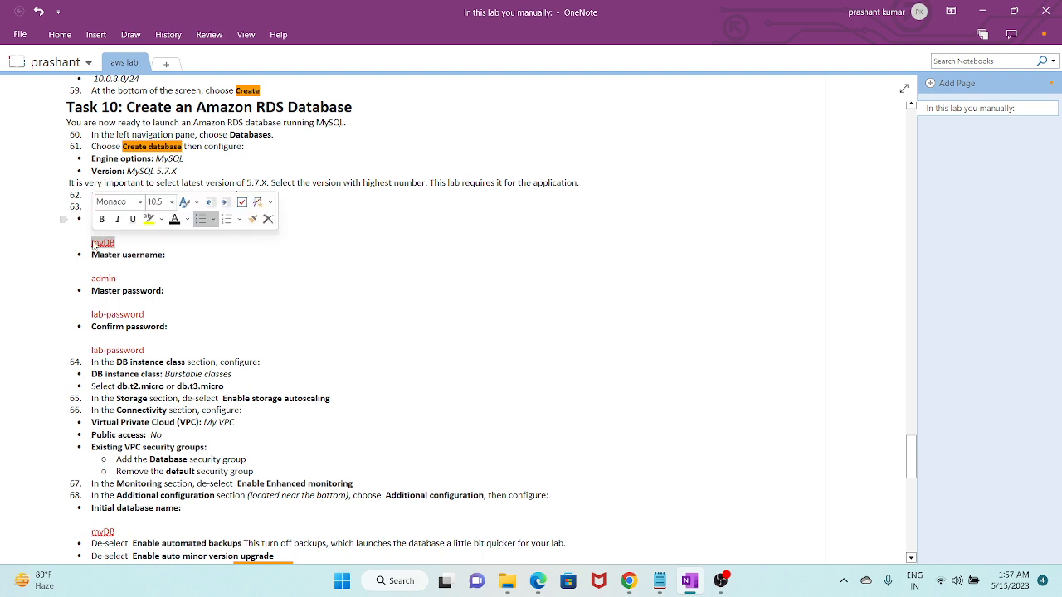
pyautogui.click(400, 246)
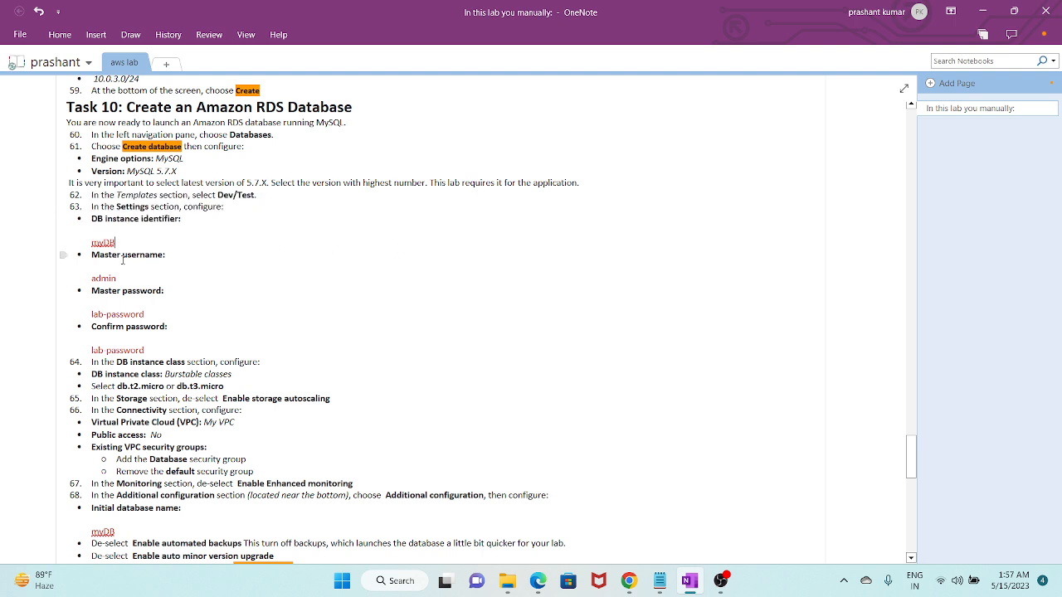
pyautogui.click(689, 581)
pyautogui.scroll(-1, 150, 442)
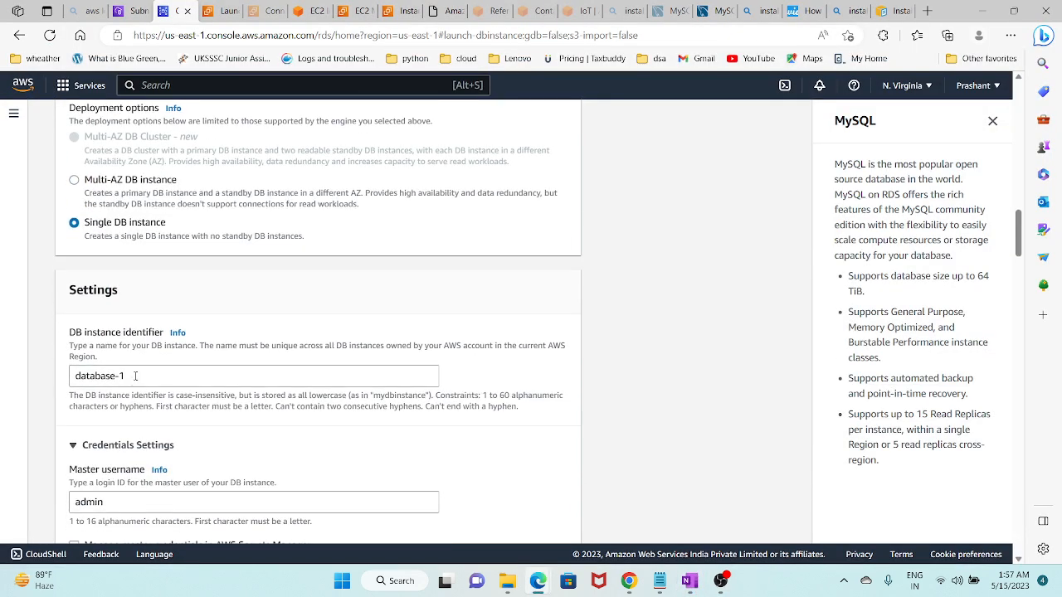
pyautogui.moveTo(134, 377); pyautogui.dragTo(73, 375)
pyautogui.write('myDB')
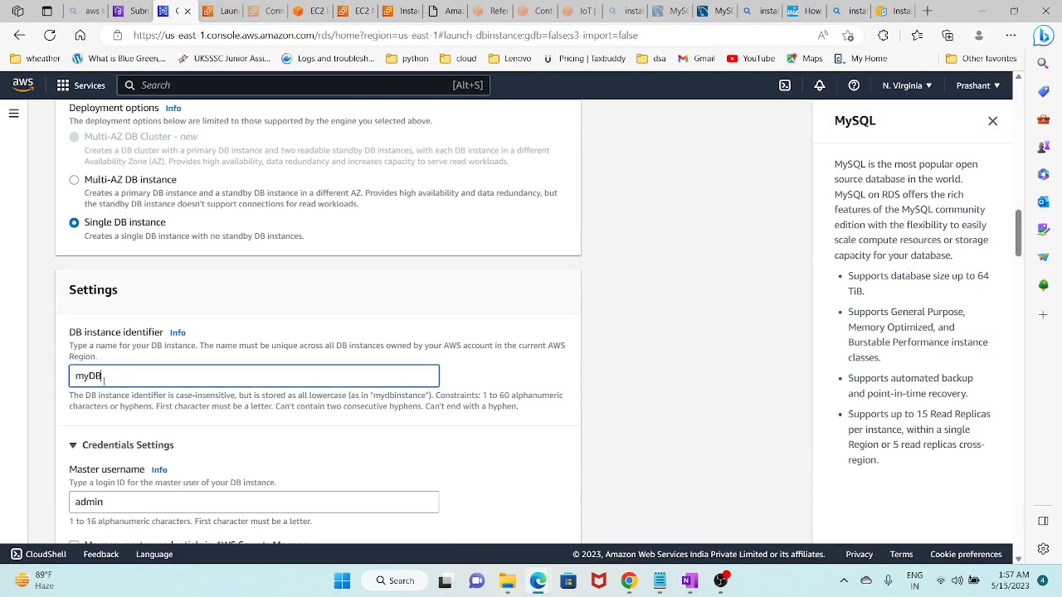
# Step: Enter the master password in the credentials settings and repeat it in the confirmation field
pyautogui.scroll(-2, 184, 381)
pyautogui.scroll(-1, 84, 360)
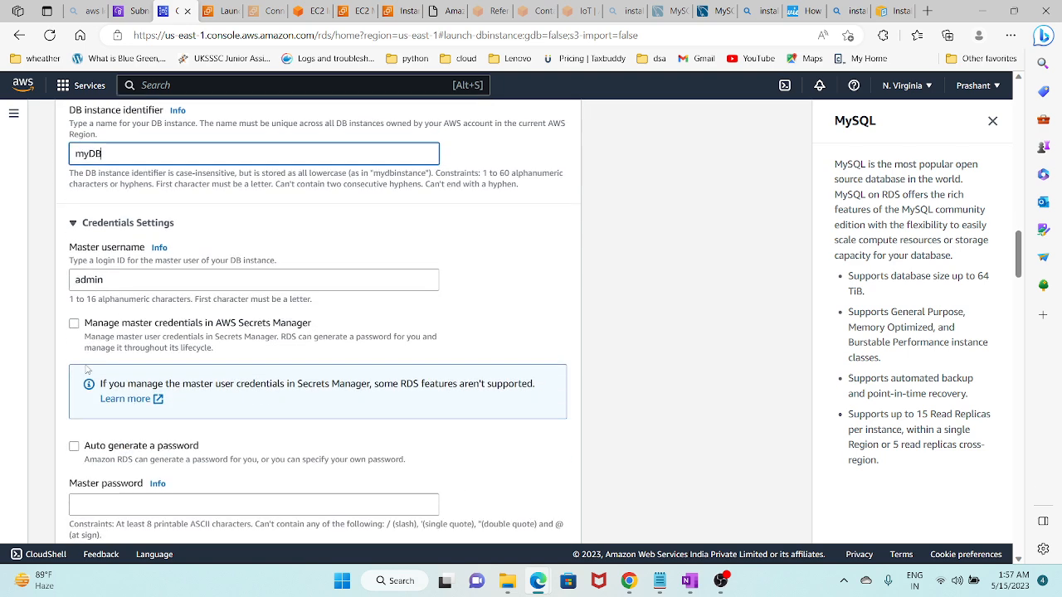
pyautogui.scroll(-2, 87, 359)
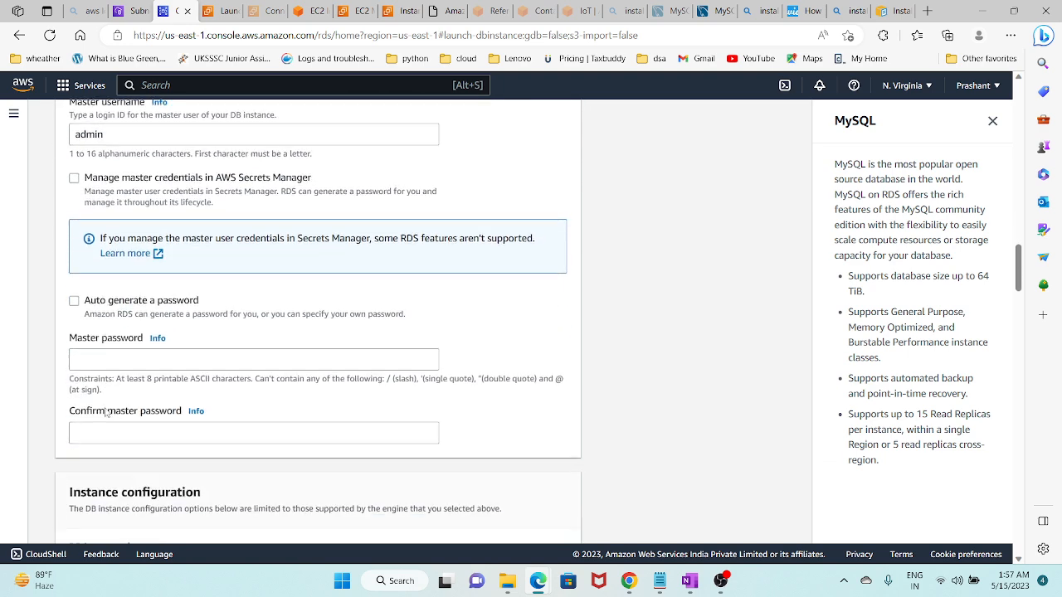
pyautogui.click(104, 361)
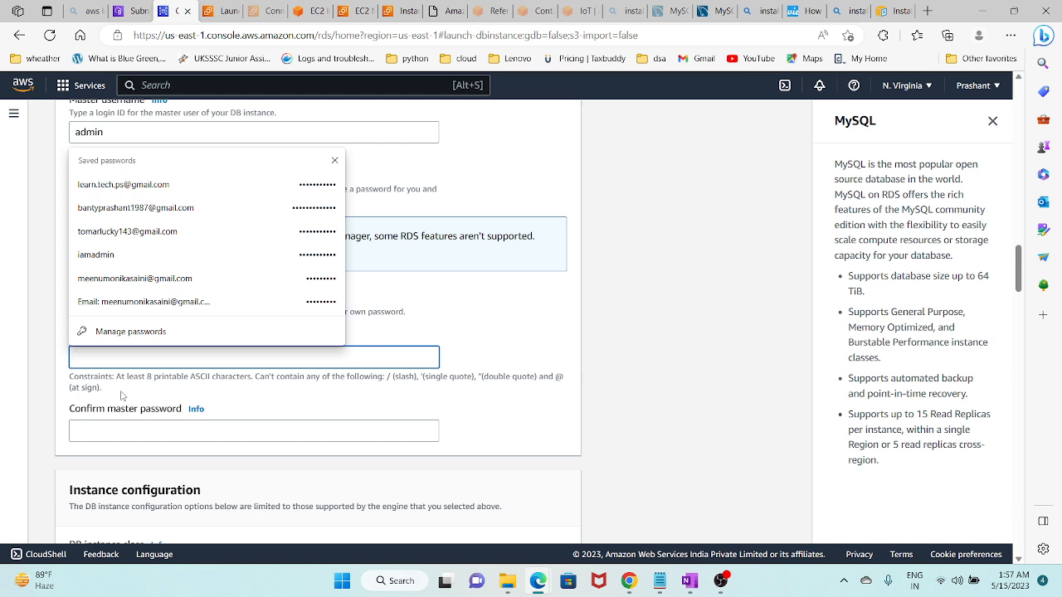
pyautogui.write('••')
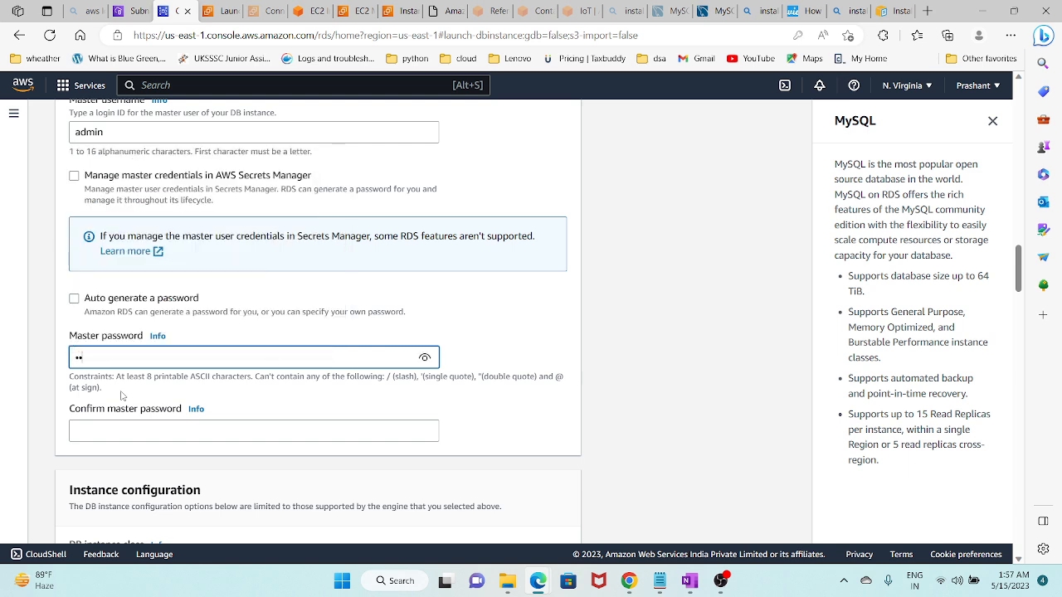
pyautogui.press('Tab')
pyautogui.press('Tab')
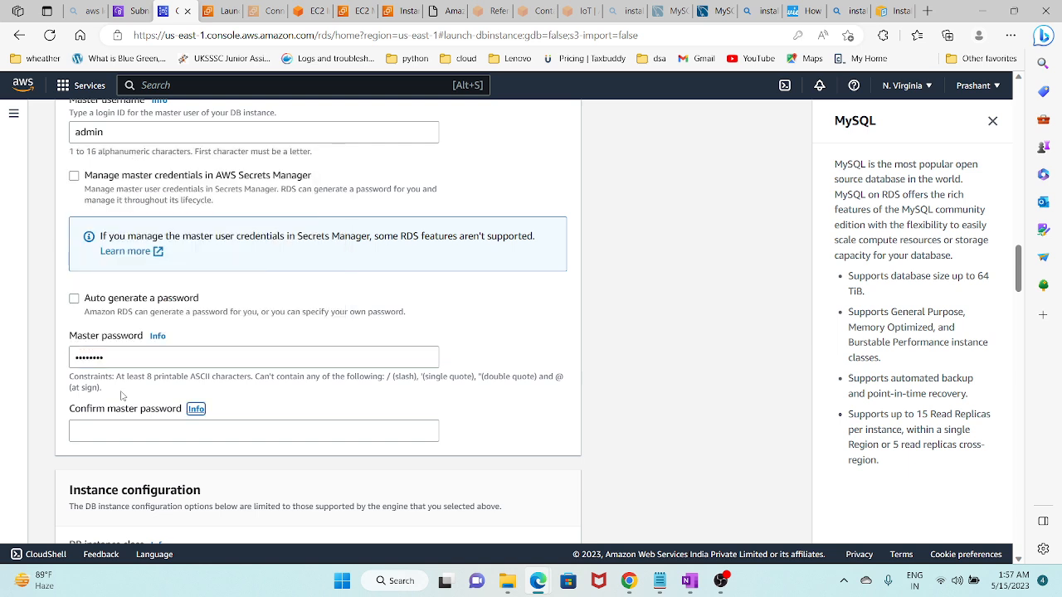
pyautogui.write('•')
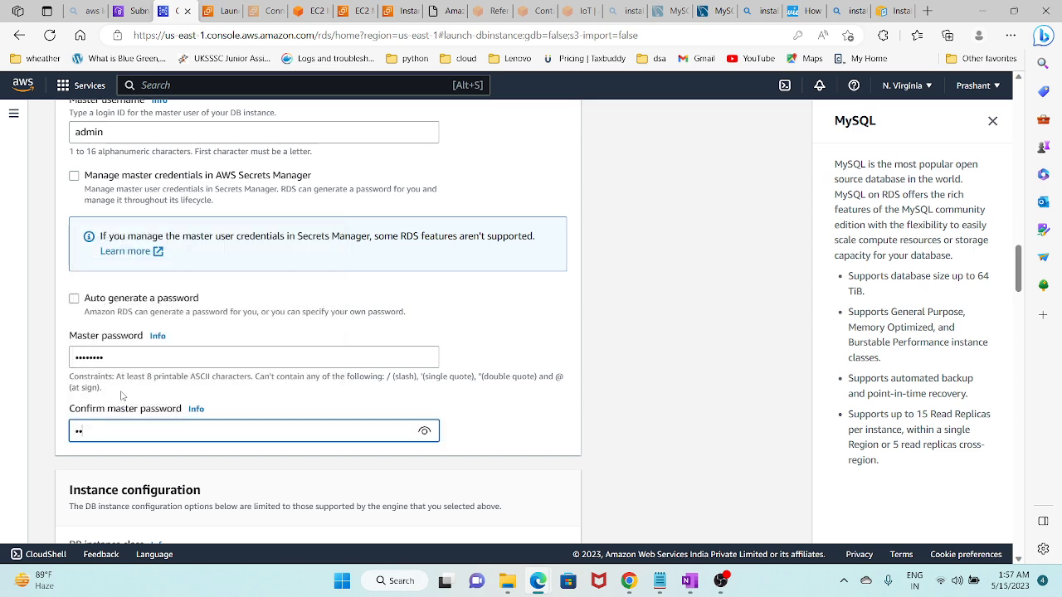
pyautogui.write('•••••••')
# Step: Set the DB instance class to Burstable classes with the db.t3.micro instance type
pyautogui.scroll(-3, 121, 395)
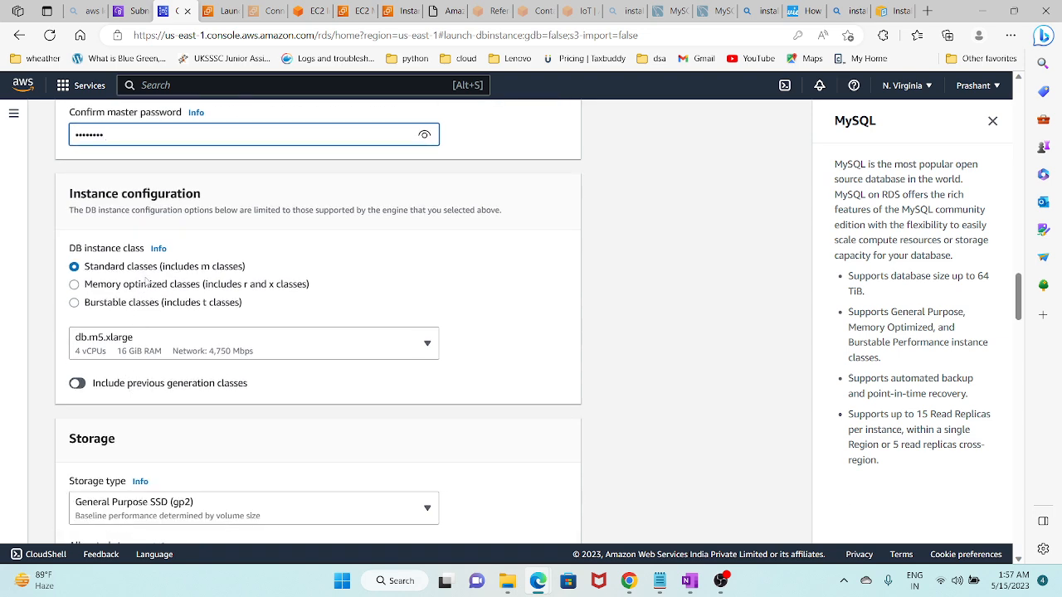
pyautogui.click(146, 306)
pyautogui.click(137, 344)
pyautogui.click(137, 344)
pyautogui.click(137, 344)
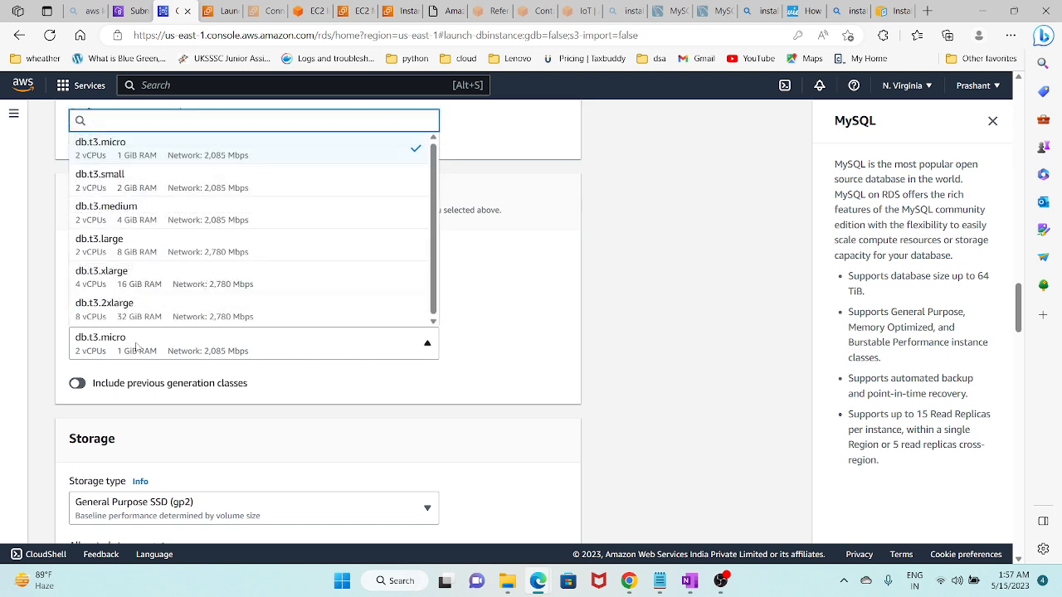
pyautogui.click(137, 346)
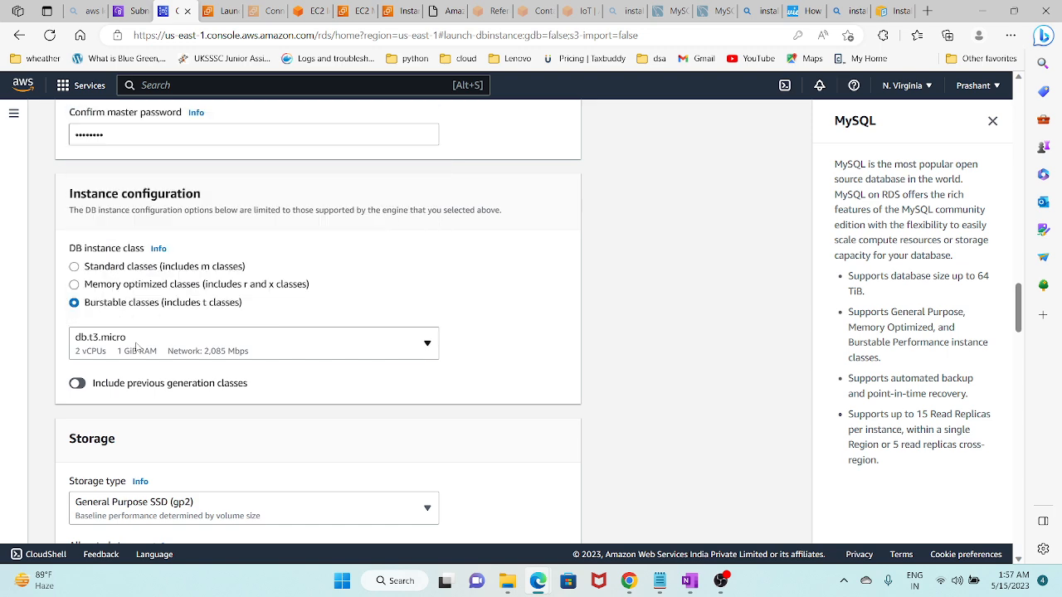
# Step: Compare the storage autoscaling and connectivity settings in the database form with the instructions in the OneNote lab notes
pyautogui.scroll(-4, 267, 349)
pyautogui.scroll(-3, 267, 349)
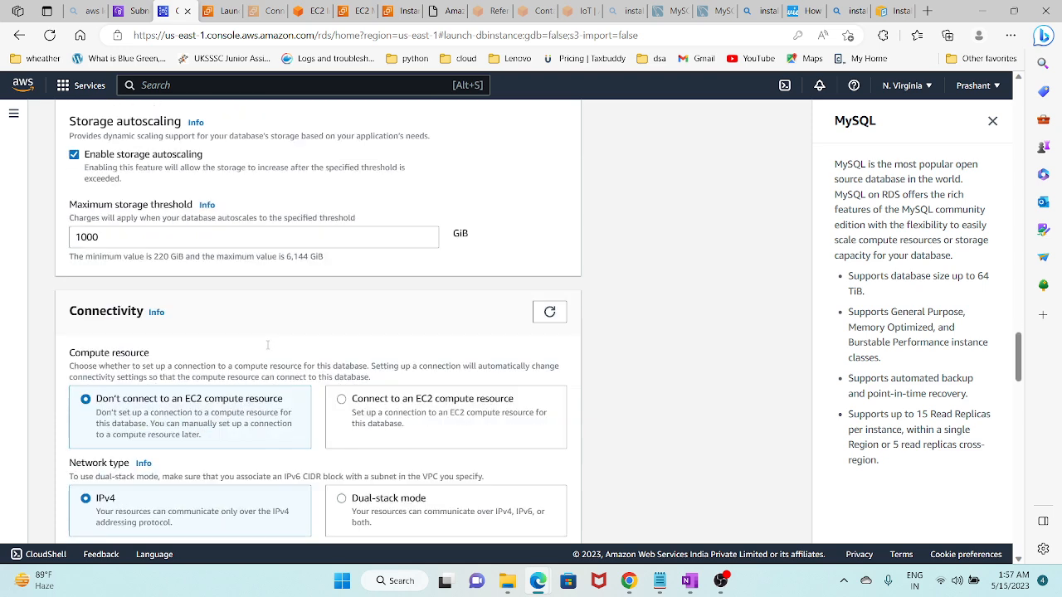
pyautogui.click(689, 581)
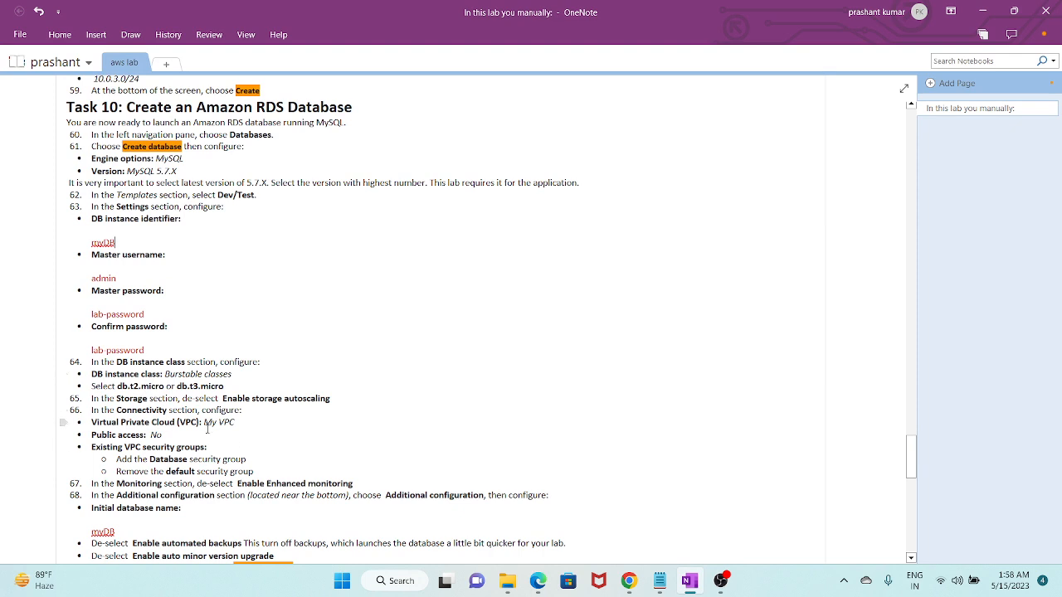
pyautogui.moveTo(237, 423); pyautogui.dragTo(128, 436)
pyautogui.click(164, 362)
pyautogui.moveTo(224, 388); pyautogui.dragTo(149, 388)
pyautogui.click(150, 387)
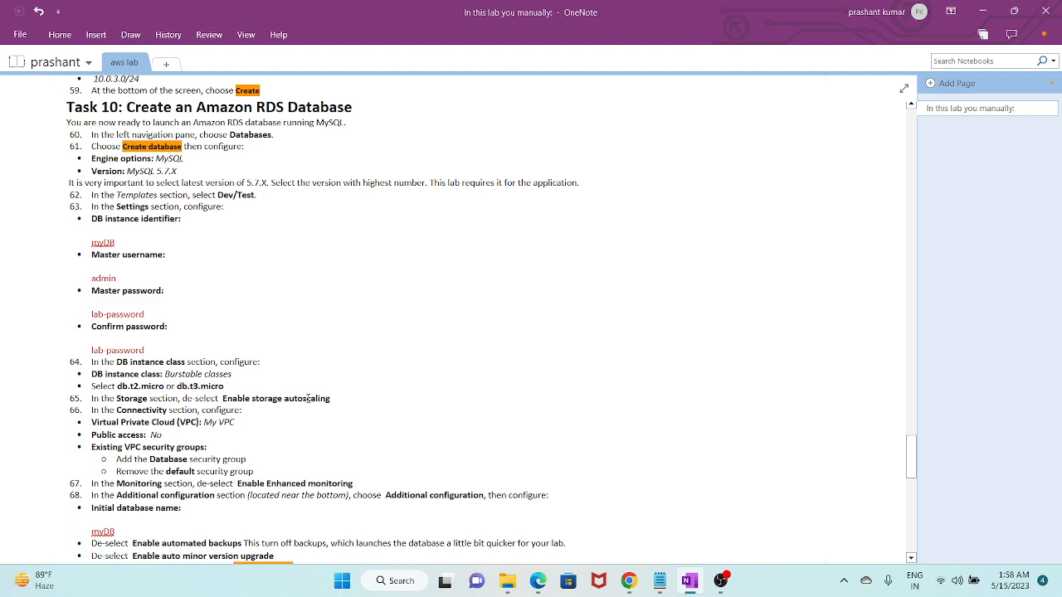
pyautogui.hotkey('alt', 'Tab')
pyautogui.scroll(2, 260, 360)
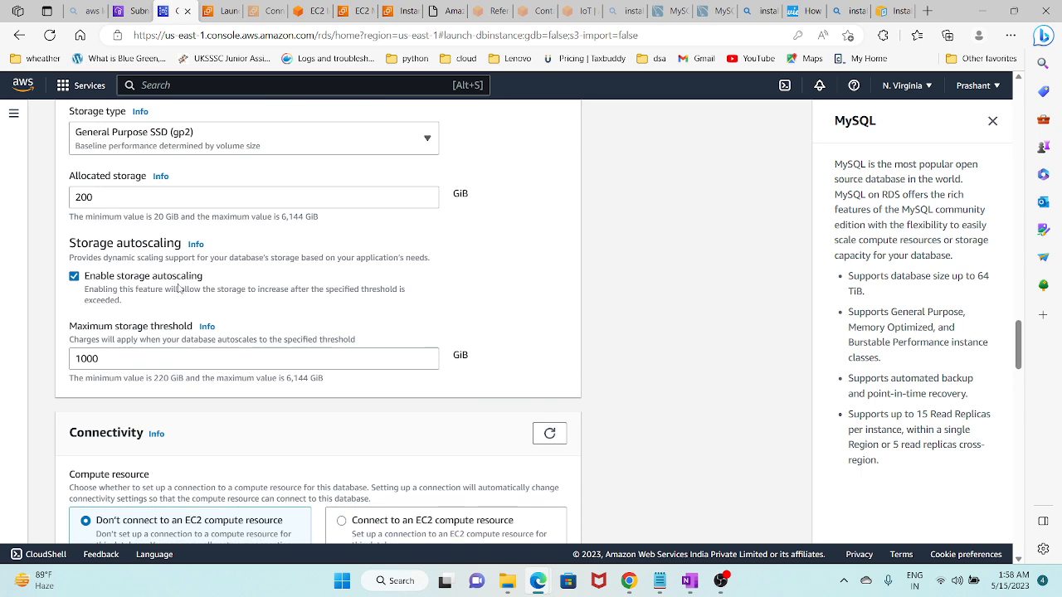
pyautogui.hotkey('alt', 'Tab')
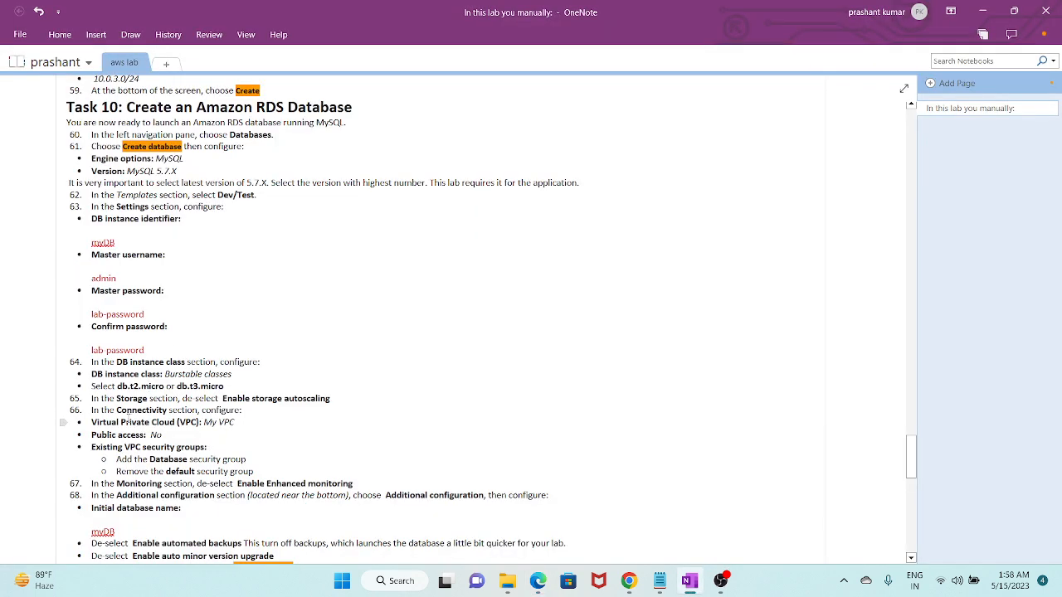
pyautogui.hotkey('alt', 'Tab')
# Step: Set the database's virtual private cloud to My VPC in the connectivity settings
pyautogui.scroll(3, 189, 351)
pyautogui.scroll(-5, 209, 404)
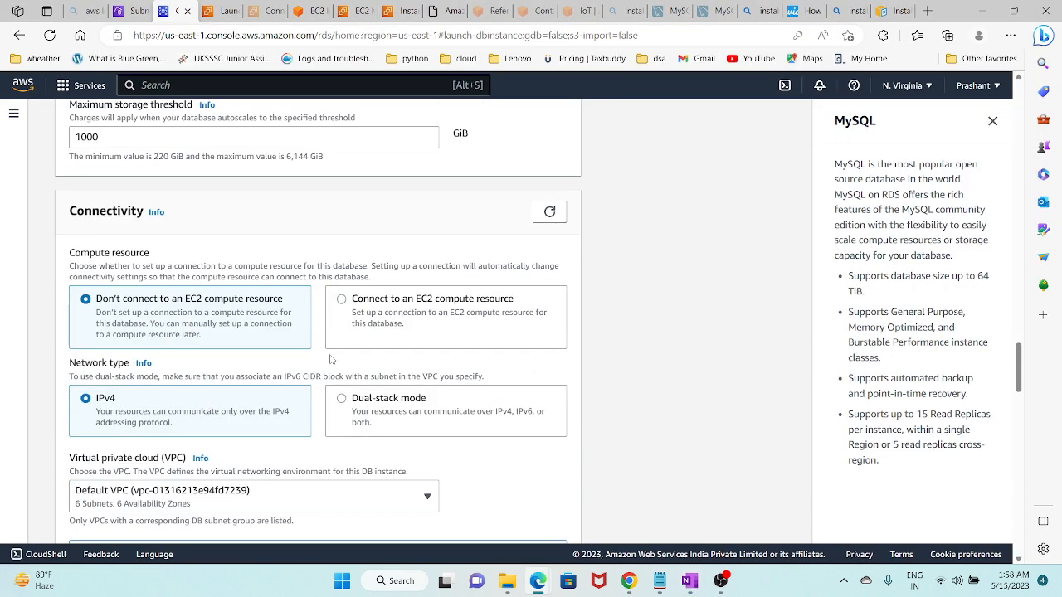
pyautogui.scroll(-2, 330, 360)
pyautogui.click(268, 346)
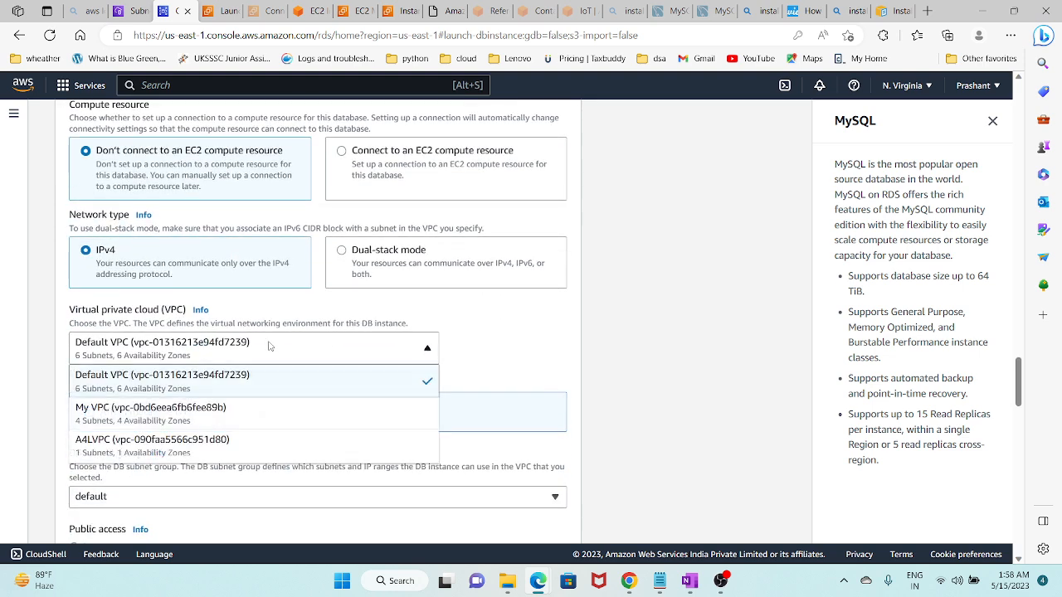
pyautogui.click(214, 411)
pyautogui.scroll(-2, 294, 404)
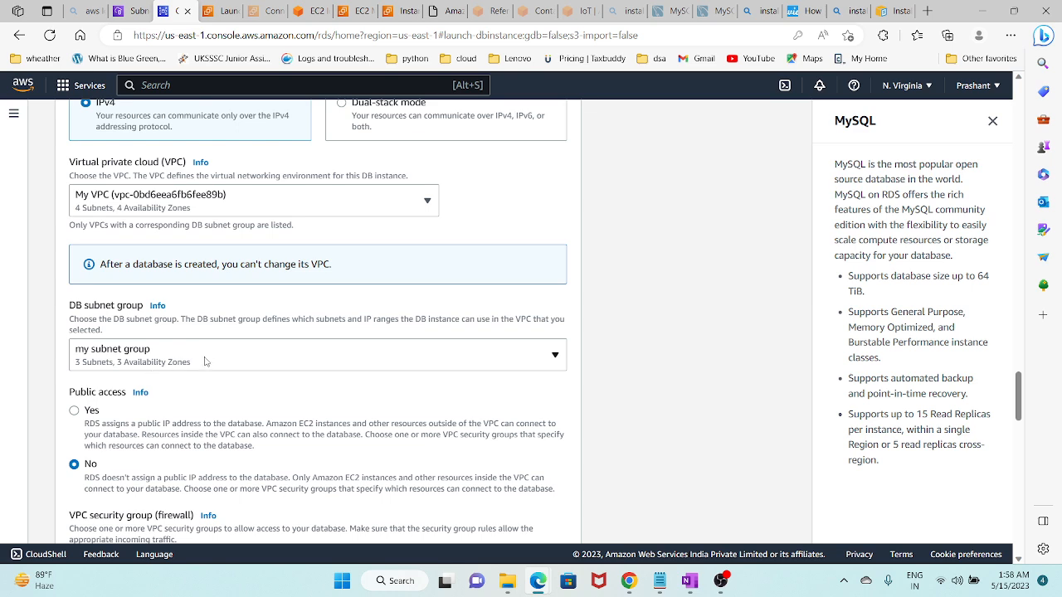
# Step: Compare the public access and existing VPC security group settings with the instructions in the OneNote lab notes
pyautogui.scroll(-2, 206, 357)
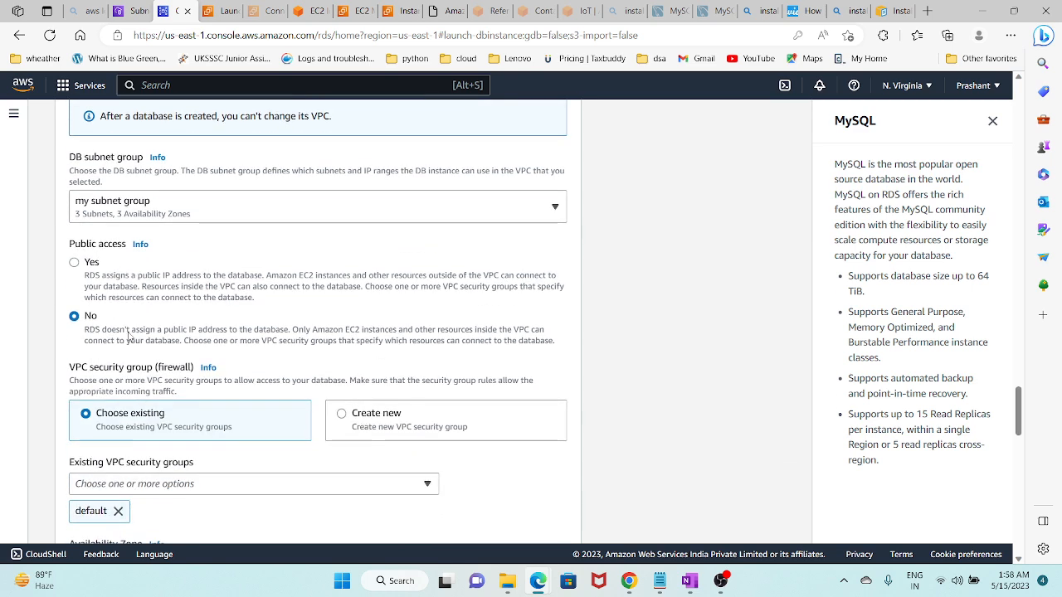
pyautogui.hotkey('alt', 'Tab')
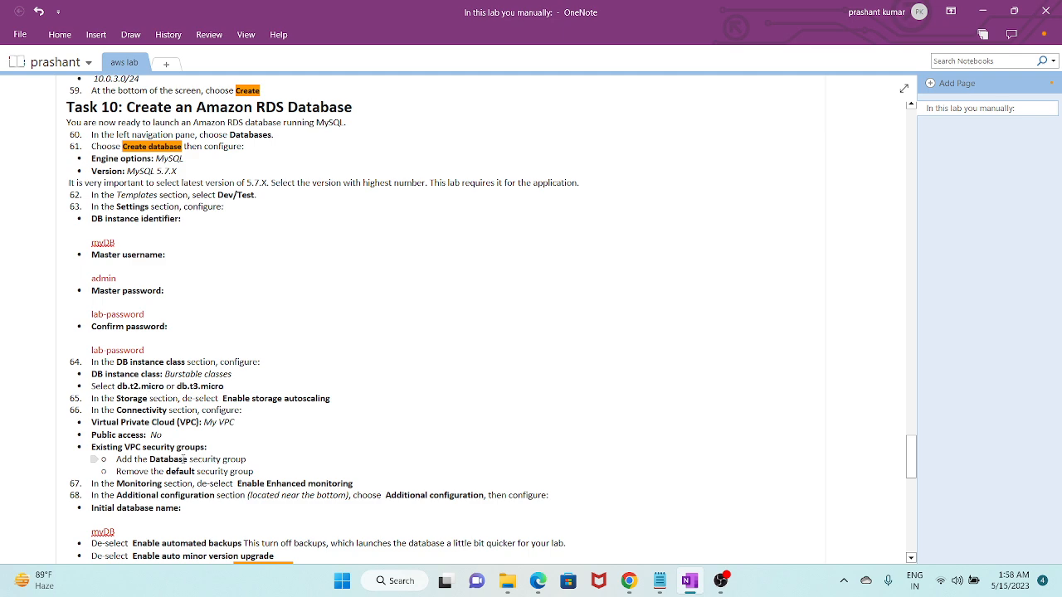
pyautogui.hotkey('alt', 'Tab')
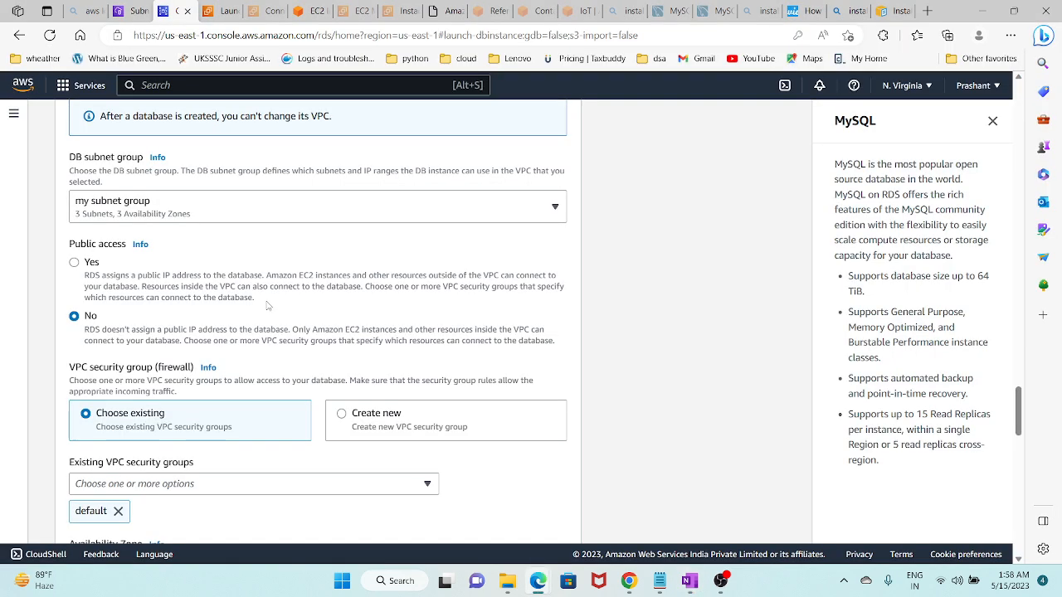
pyautogui.scroll(1, 242, 182)
pyautogui.scroll(2, 242, 180)
# Step: Go to the EC2 security groups in the launched instance's browser page and start creating a new security group
pyautogui.click(133, 10)
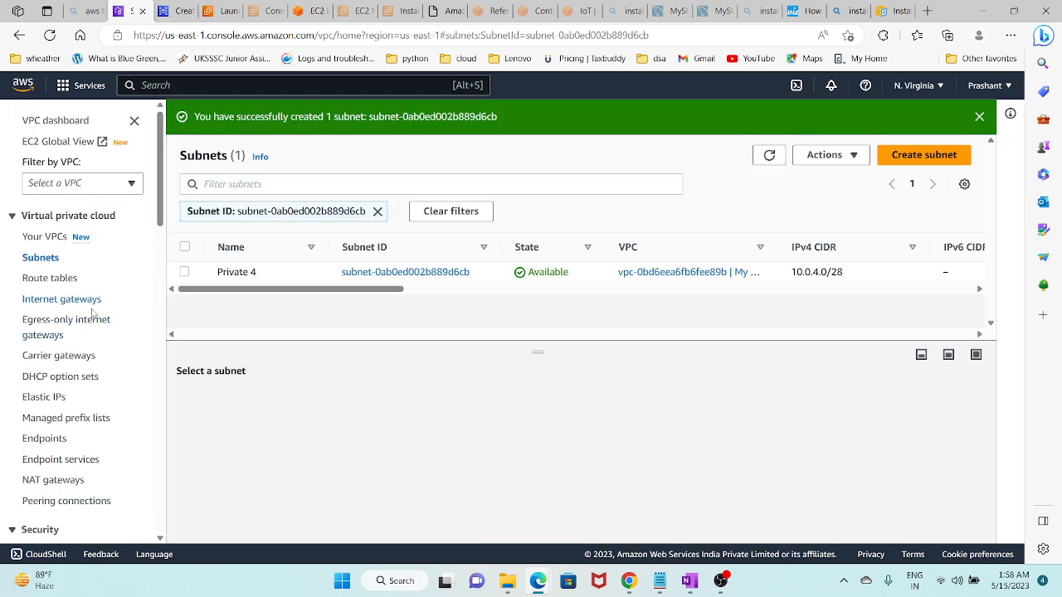
pyautogui.click(225, 10)
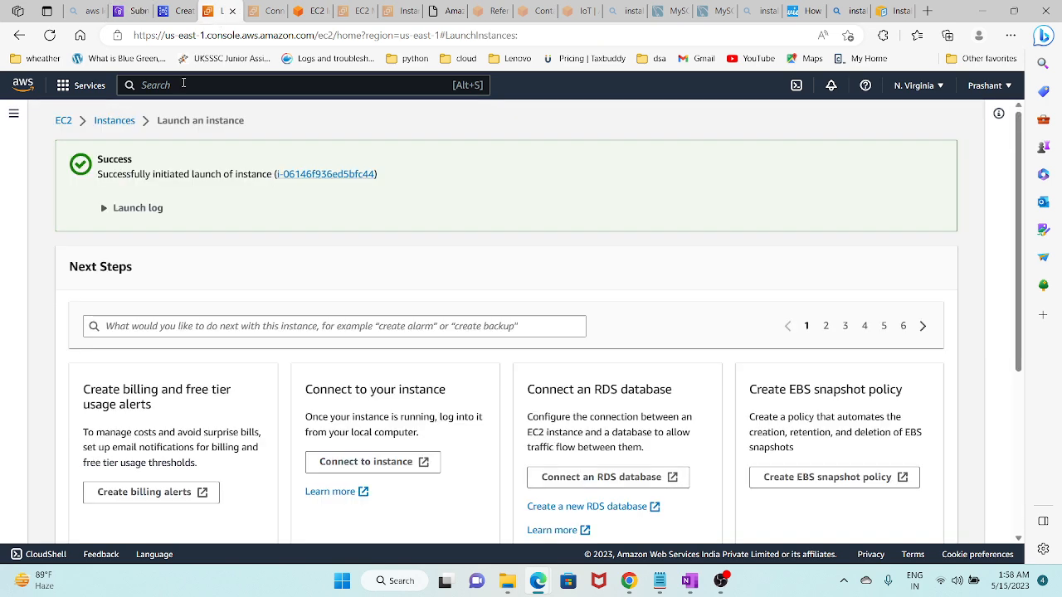
pyautogui.click(13, 114)
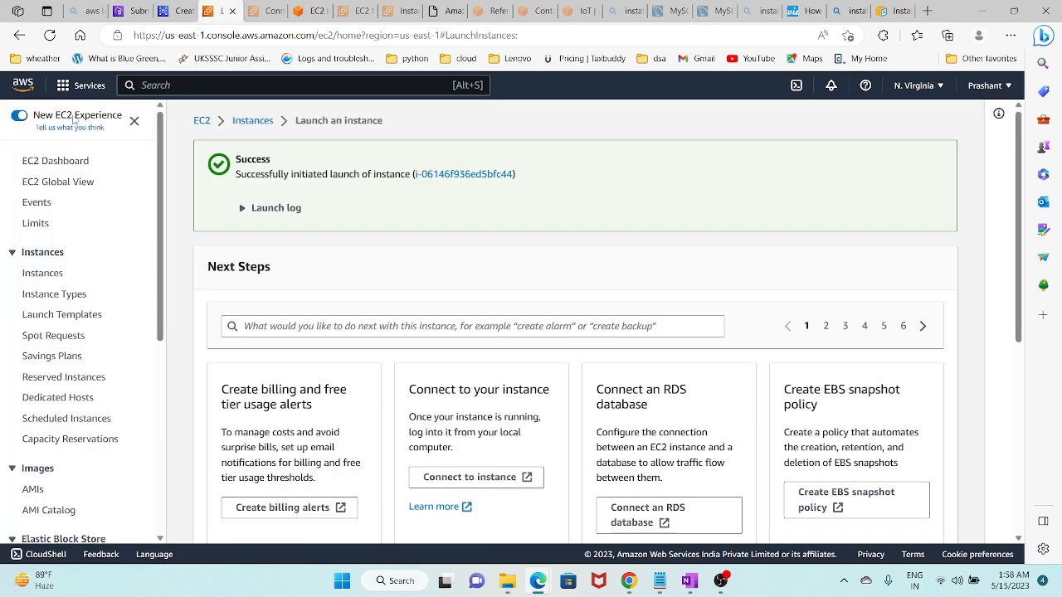
pyautogui.scroll(-3, 70, 338)
pyautogui.scroll(-1, 70, 338)
pyautogui.click(64, 386)
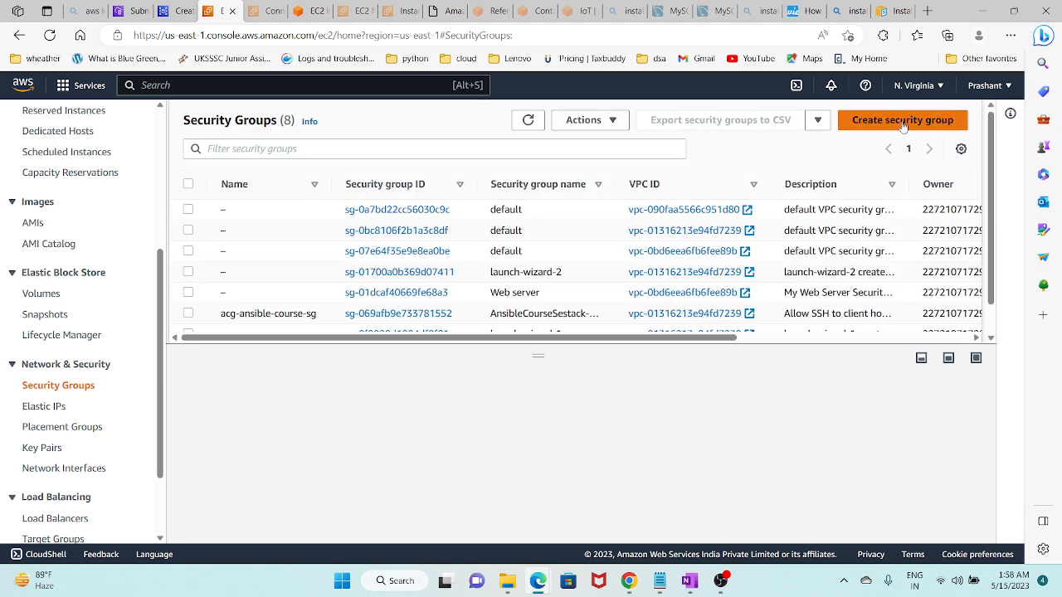
pyautogui.click(912, 120)
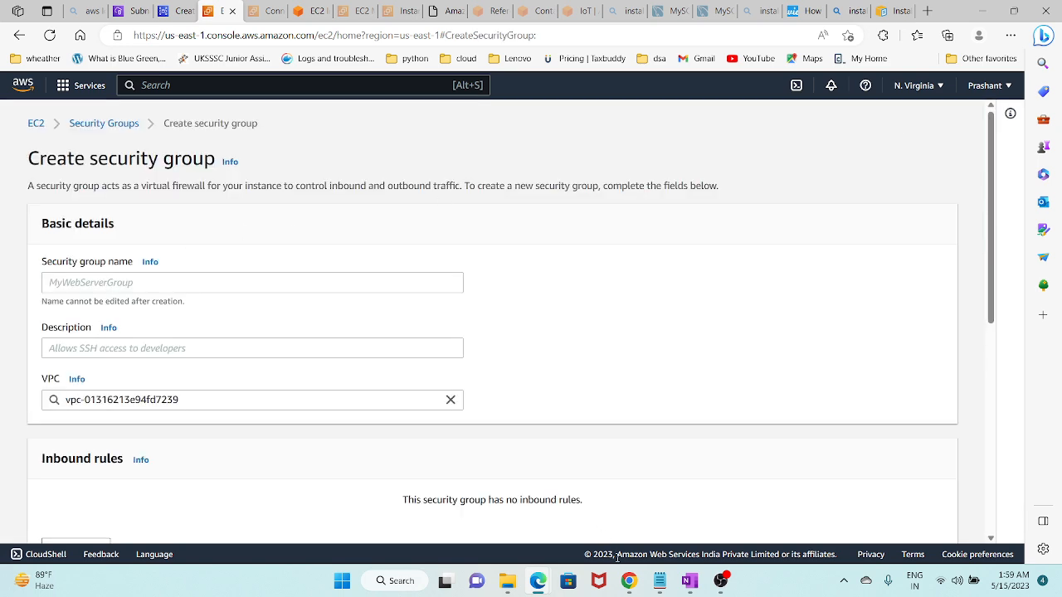
# Step: Copy the security group name from Task 8 of the OneNote lab notes and name the new group Database
pyautogui.click(698, 590)
pyautogui.scroll(9, 264, 359)
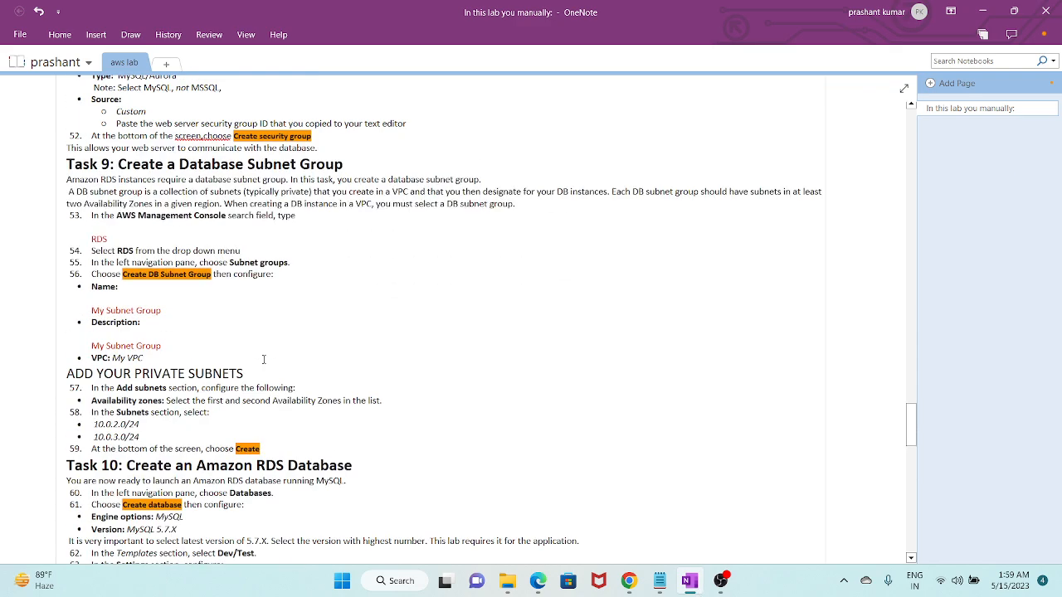
pyautogui.scroll(7, 263, 359)
pyautogui.moveTo(128, 259); pyautogui.dragTo(91, 259)
pyautogui.hotkey('ctrl', 'c')
pyautogui.hotkey('alt', 'Tab')
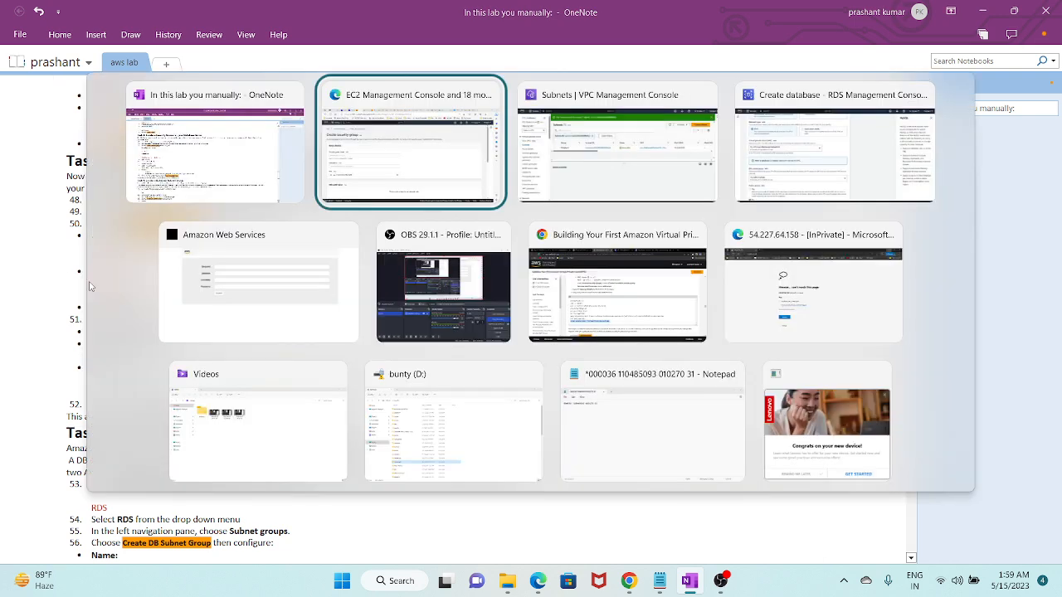
pyautogui.click(162, 275)
pyautogui.hotkey('ctrl', 'v')
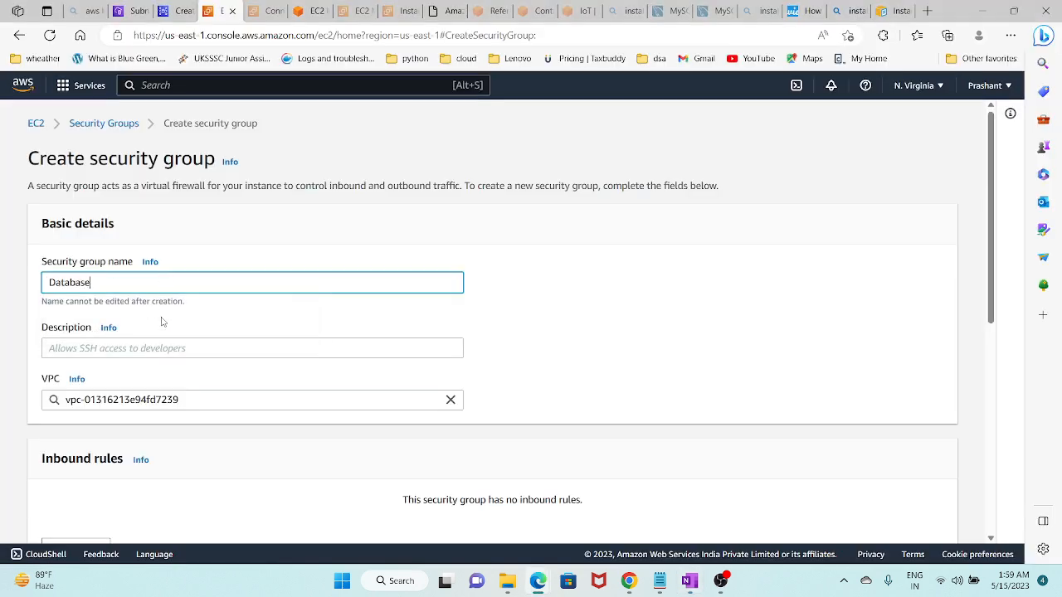
# Step: Copy the description from the lab notes and set the security group's description to My Database Security Group
pyautogui.click(689, 583)
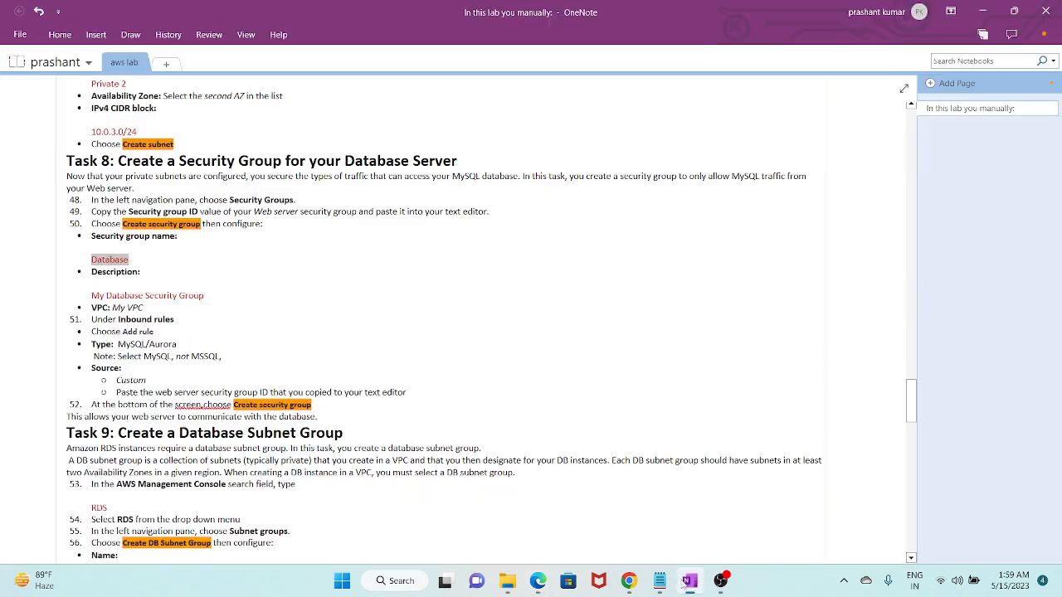
pyautogui.moveTo(204, 296); pyautogui.dragTo(92, 297)
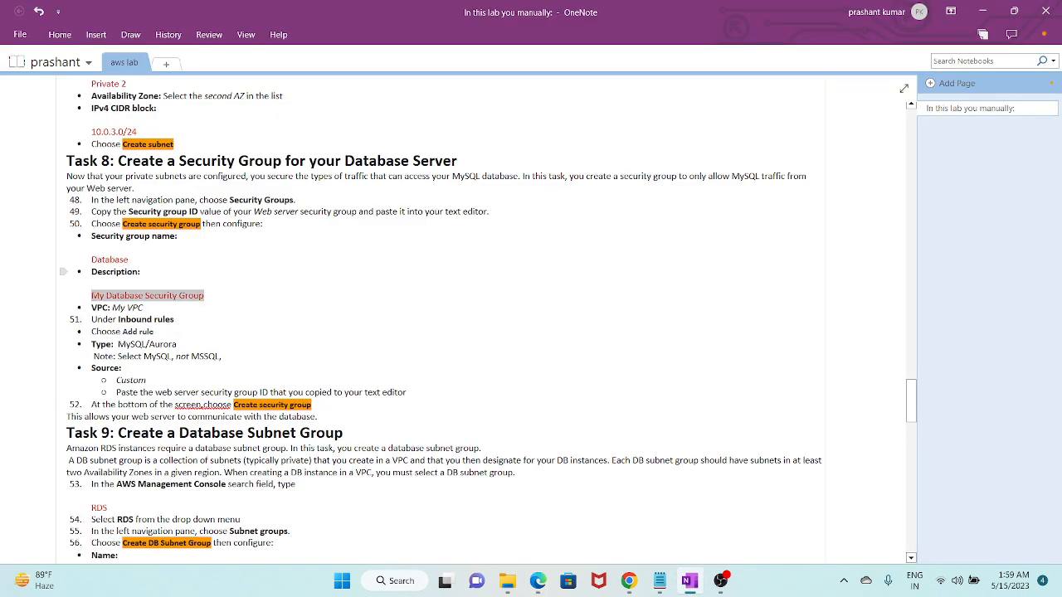
pyautogui.hotkey('ctrl', 'c')
pyautogui.hotkey('alt', 'Tab')
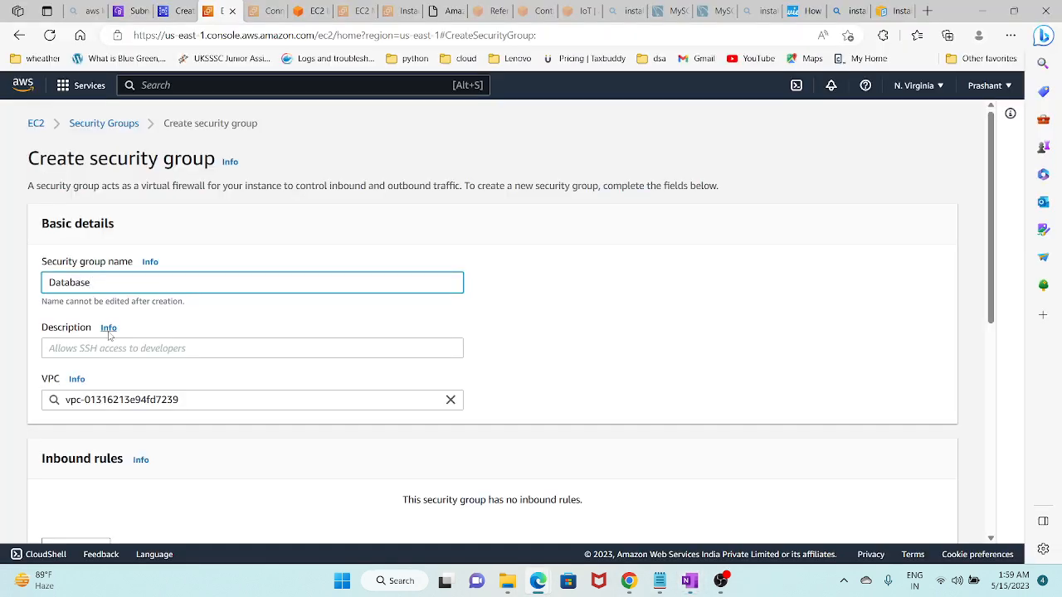
pyautogui.click(110, 345)
pyautogui.hotkey('ctrl', 'v')
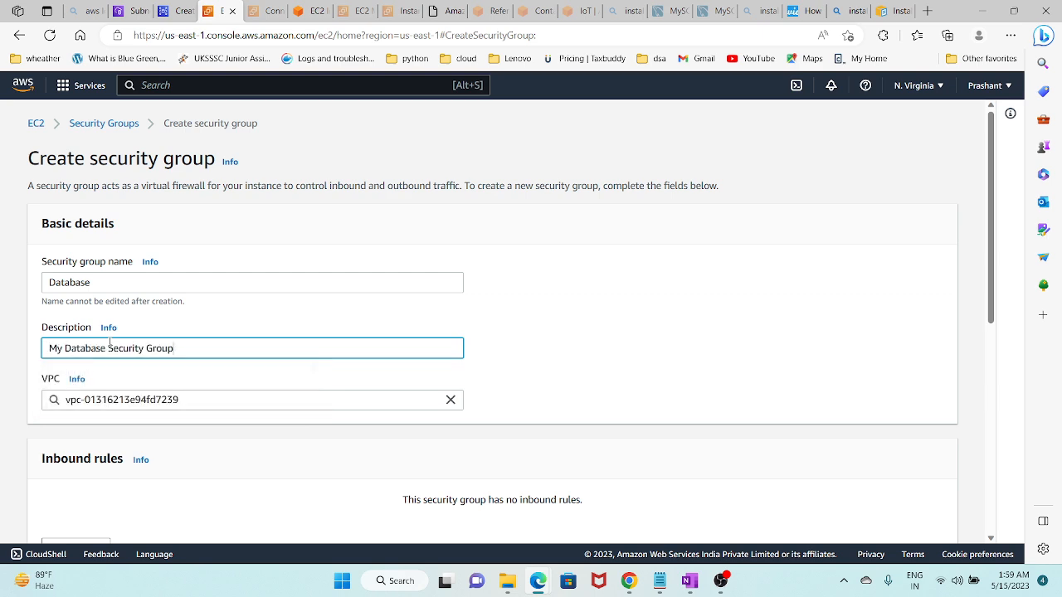
# Step: Change the new security group's VPC to My VPC (vpc-0bd6eea6fb6fee89b)
pyautogui.scroll(-3, 234, 367)
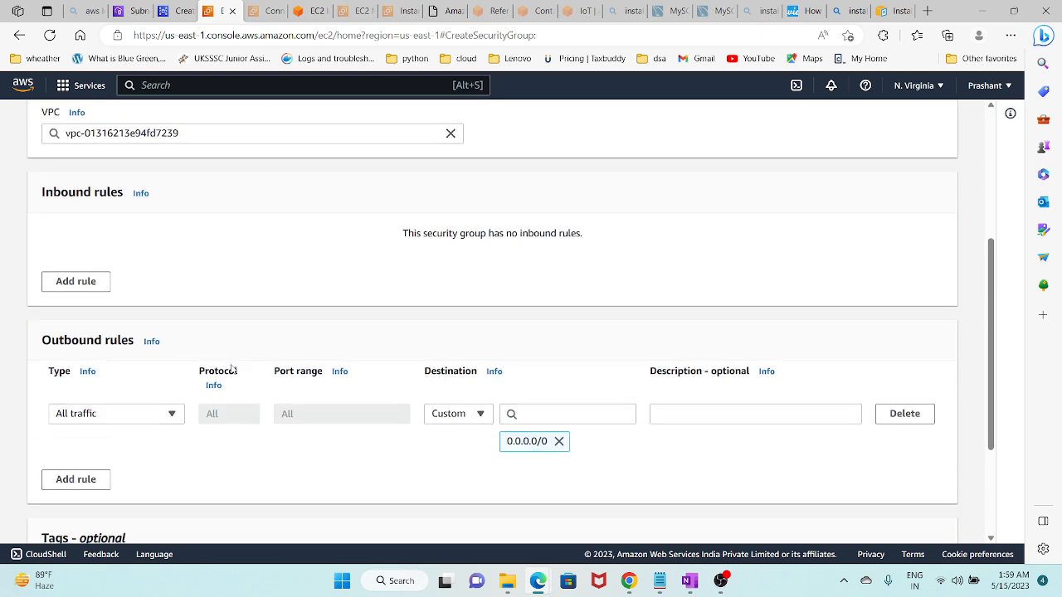
pyautogui.click(450, 133)
pyautogui.click(241, 221)
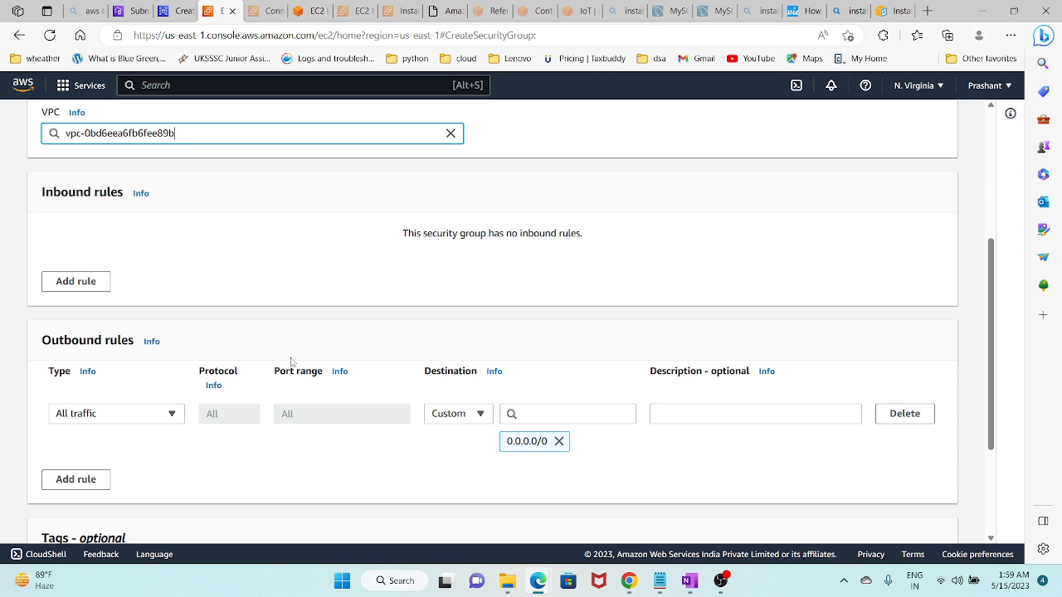
# Step: Add an inbound rule of type MYSQL/Aurora with a Custom source and open the list of possible sources
pyautogui.click(92, 279)
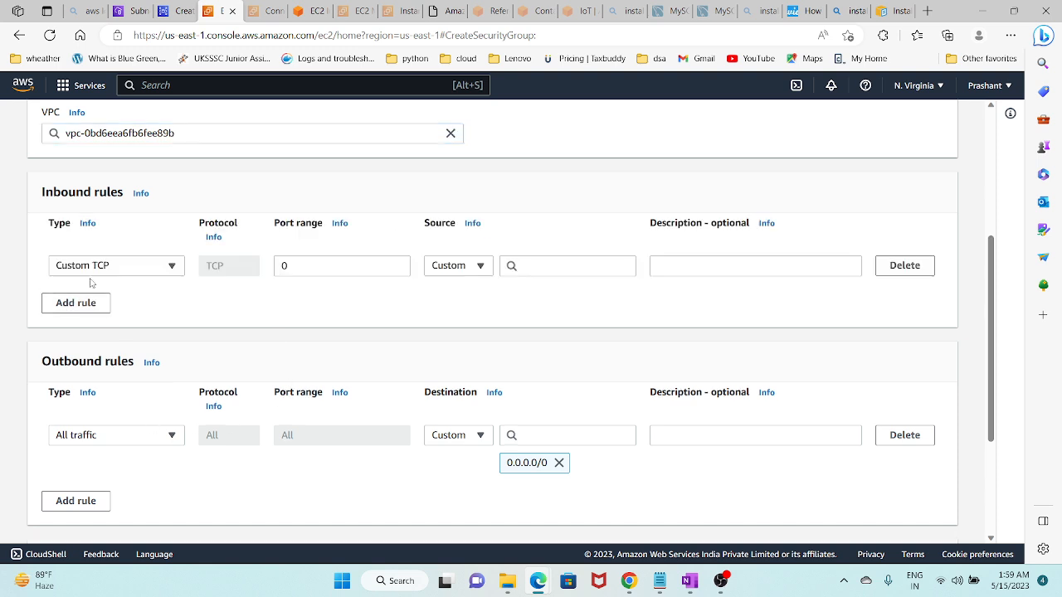
pyautogui.click(170, 267)
pyautogui.scroll(-3, 140, 402)
pyautogui.scroll(-2, 111, 365)
pyautogui.scroll(-3, 112, 414)
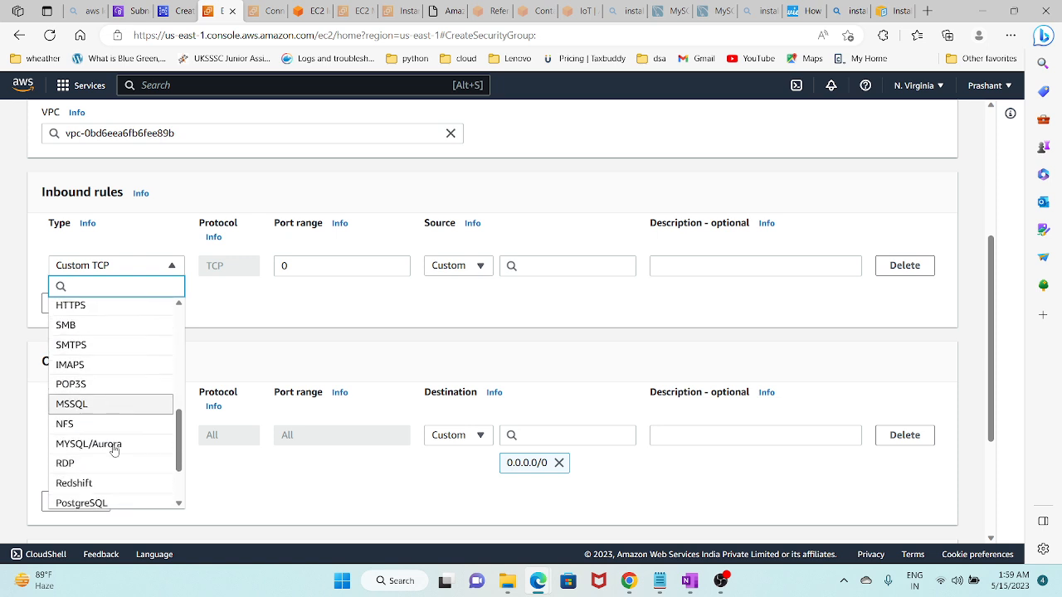
pyautogui.click(110, 404)
pyautogui.click(456, 271)
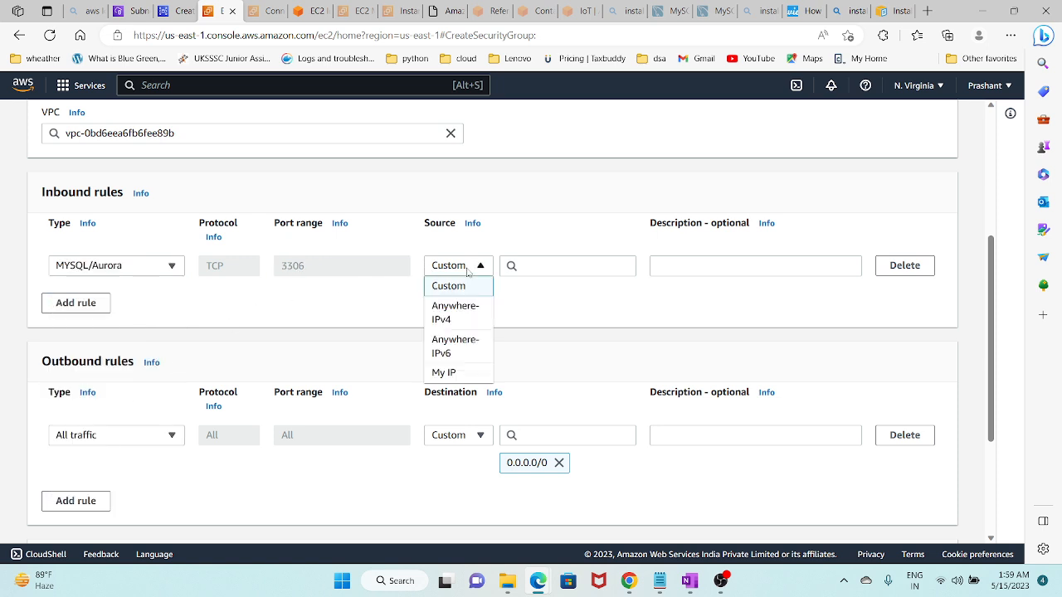
pyautogui.click(537, 266)
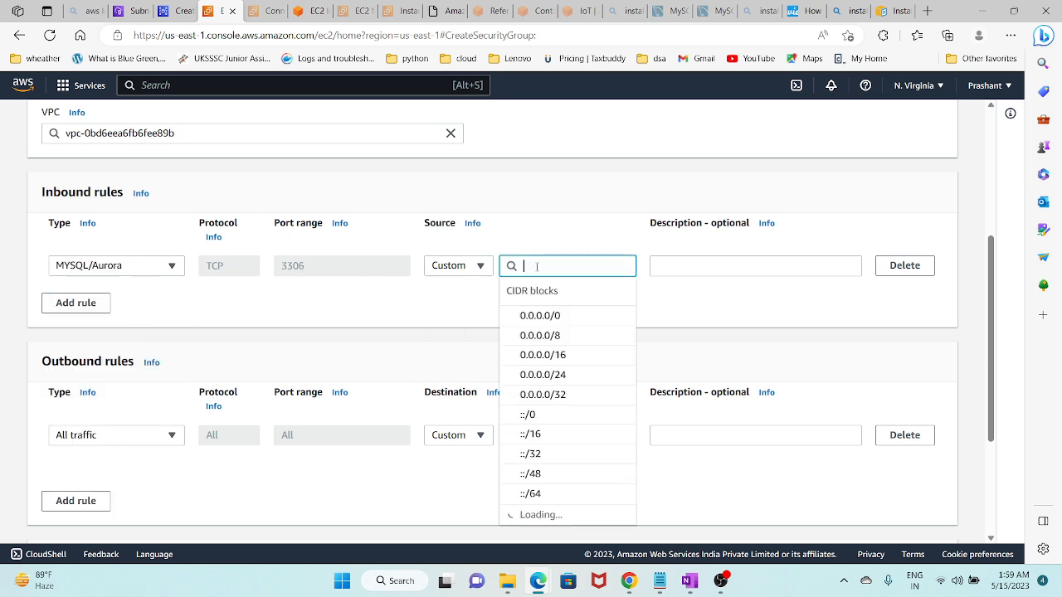
# Step: Open the EC2 instances list and review the httpd installation commands in the Web Server instance's terminal session
pyautogui.click(264, 11)
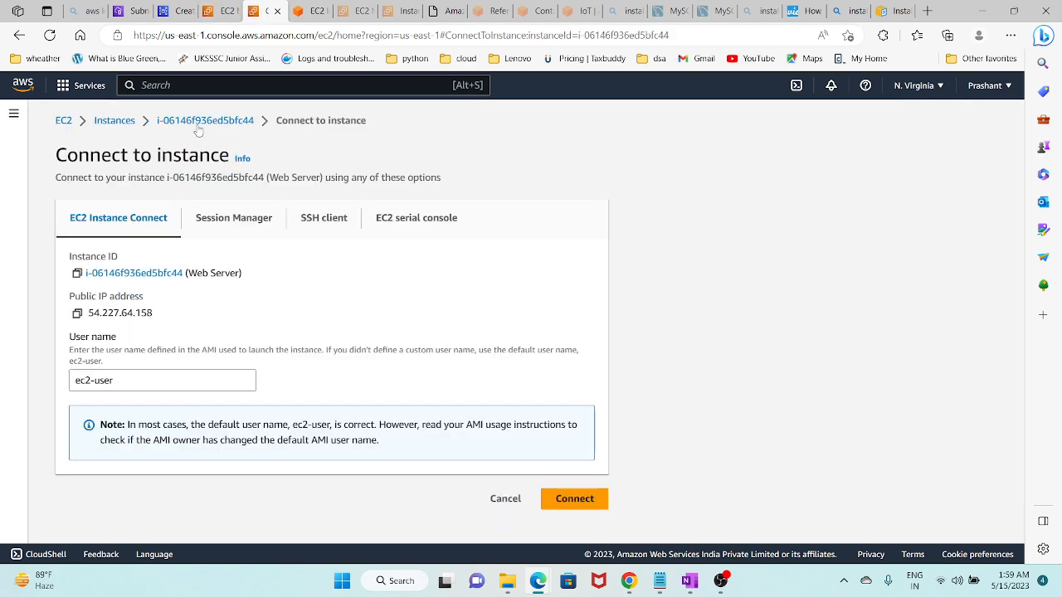
pyautogui.click(114, 122)
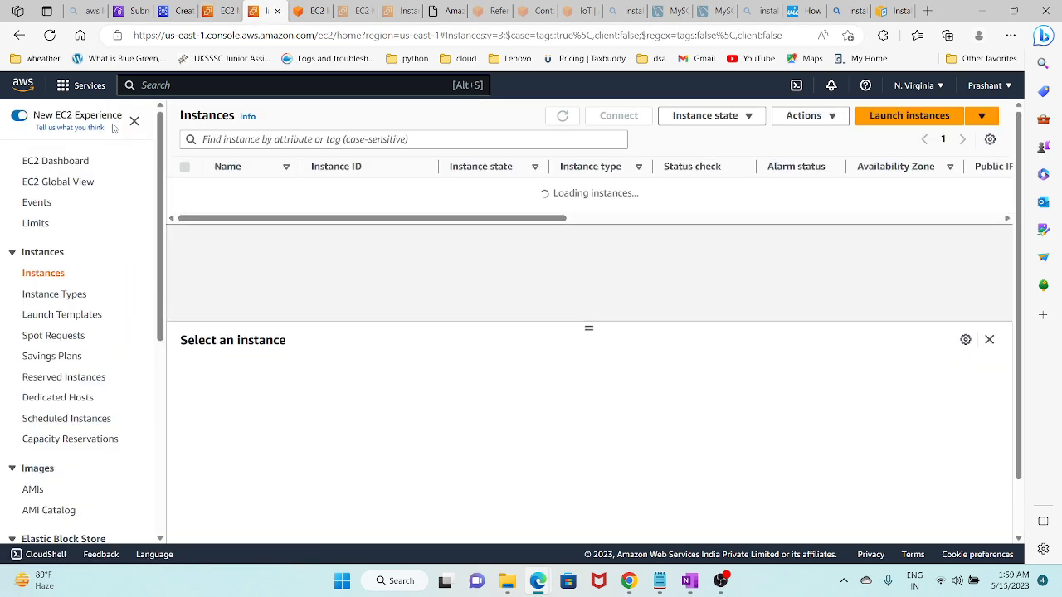
pyautogui.click(304, 11)
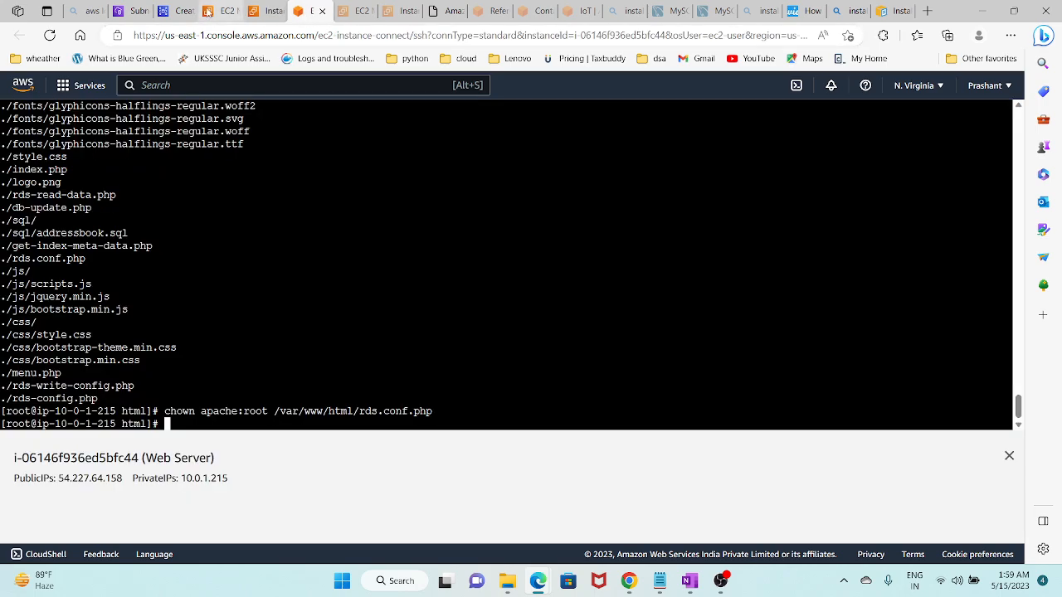
pyautogui.scroll(15, 199, 224)
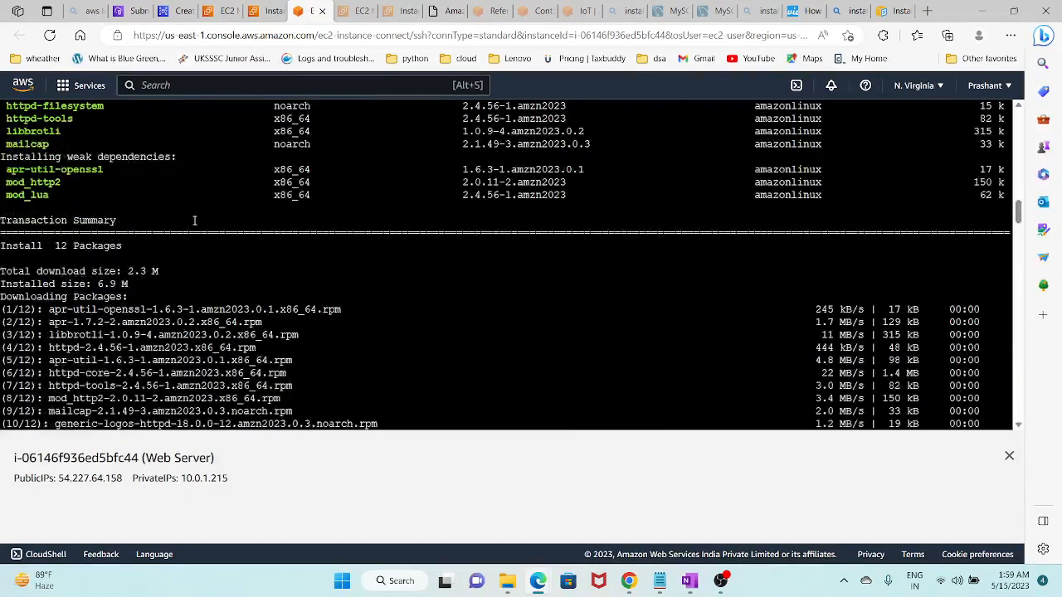
pyautogui.scroll(15, 194, 220)
pyautogui.scroll(-10, 193, 219)
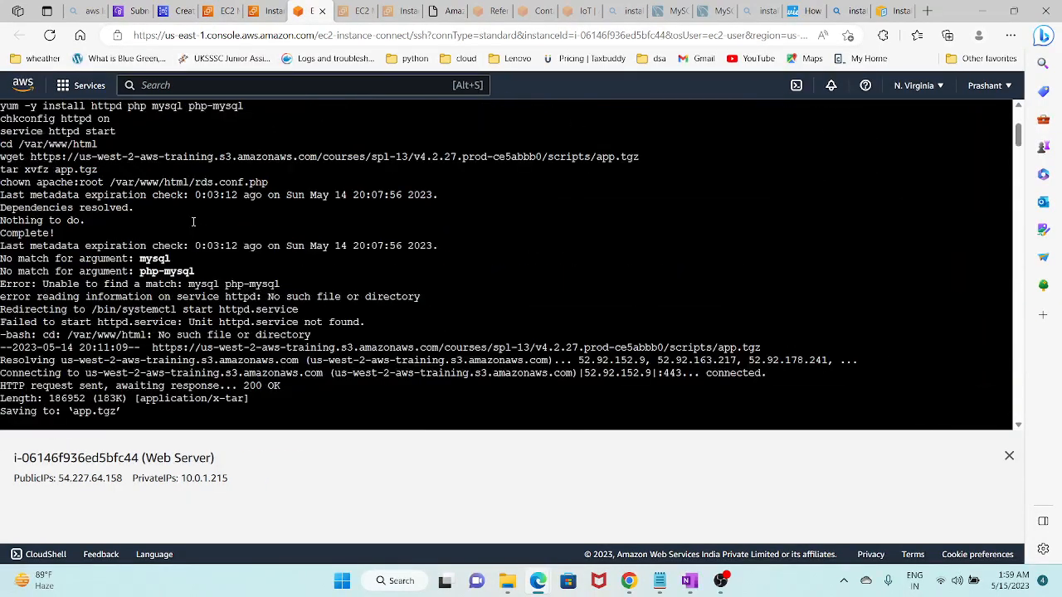
pyautogui.scroll(-15, 188, 220)
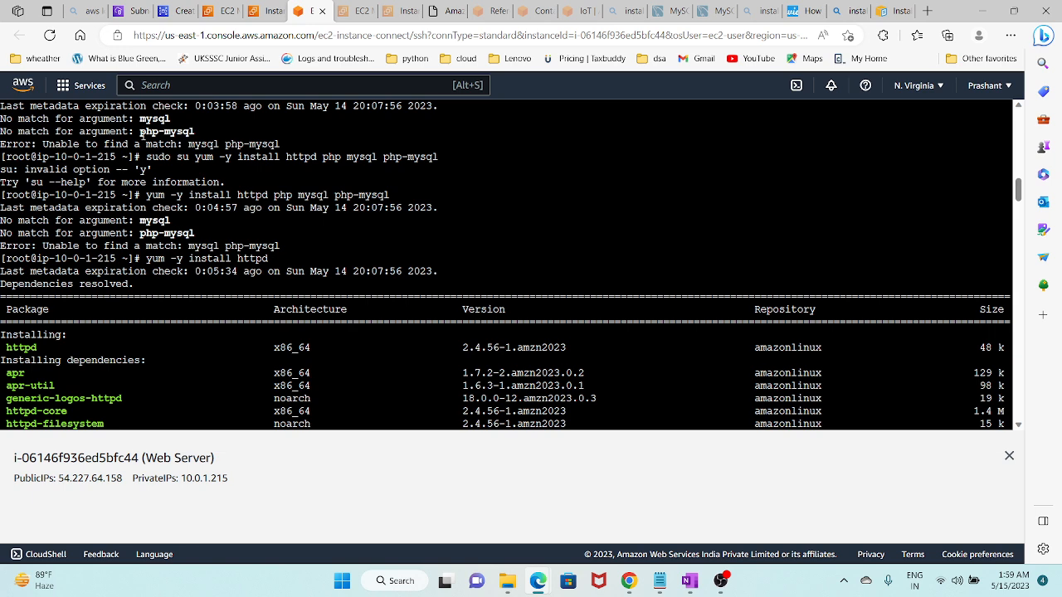
pyautogui.scroll(-4, 164, 159)
pyautogui.scroll(2, 171, 166)
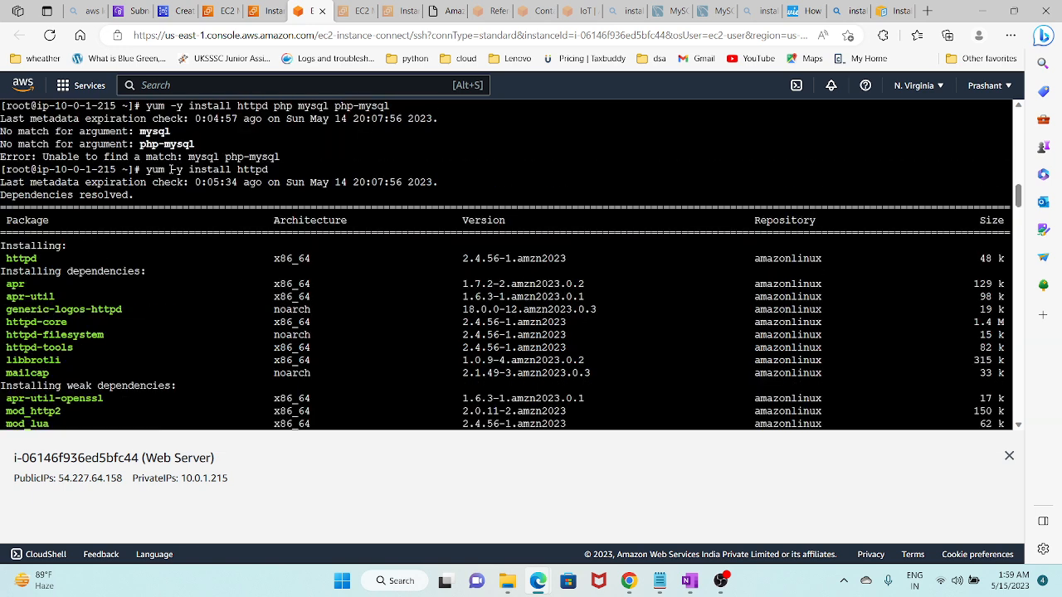
pyautogui.moveTo(148, 169); pyautogui.dragTo(280, 170)
# Step: Review the PHP and MySQL repository installation, httpd startup and app.tgz download and extraction commands in the Web Server terminal session
pyautogui.scroll(-4, 195, 285)
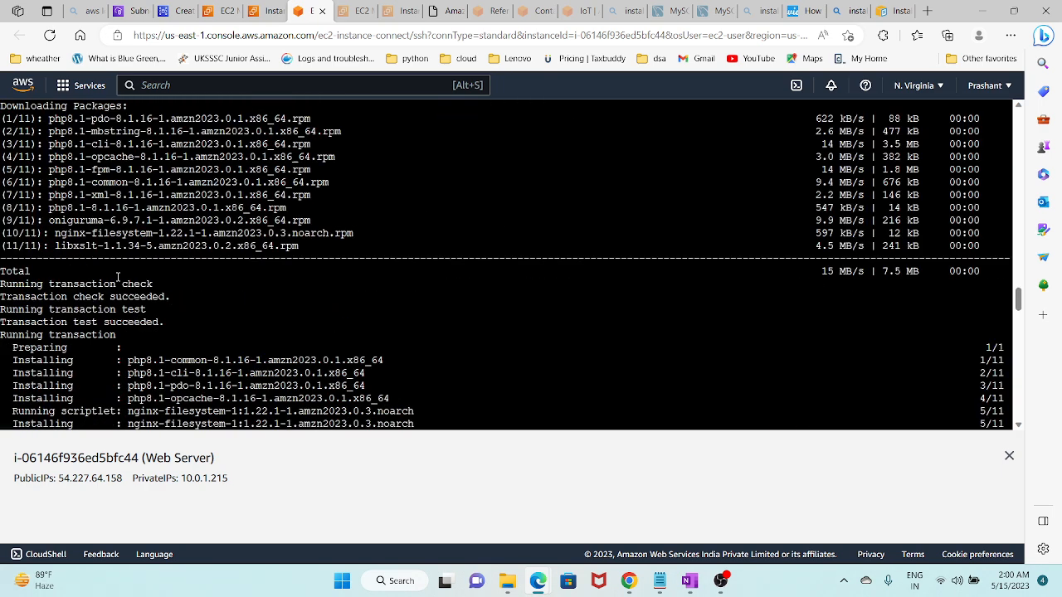
pyautogui.scroll(10, 117, 277)
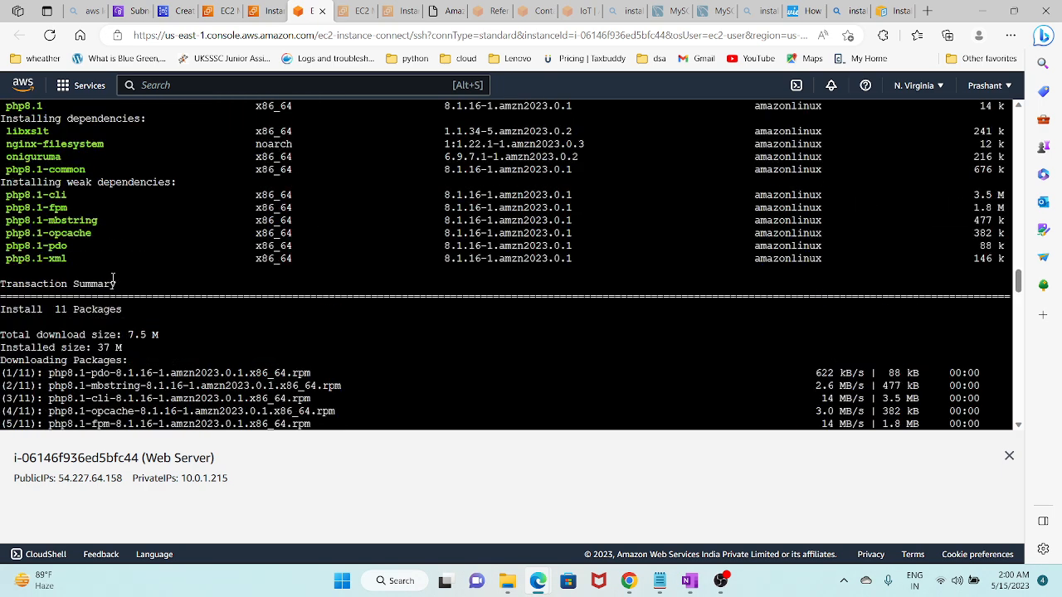
pyautogui.moveTo(146, 198); pyautogui.dragTo(272, 195)
pyautogui.scroll(-8, 198, 314)
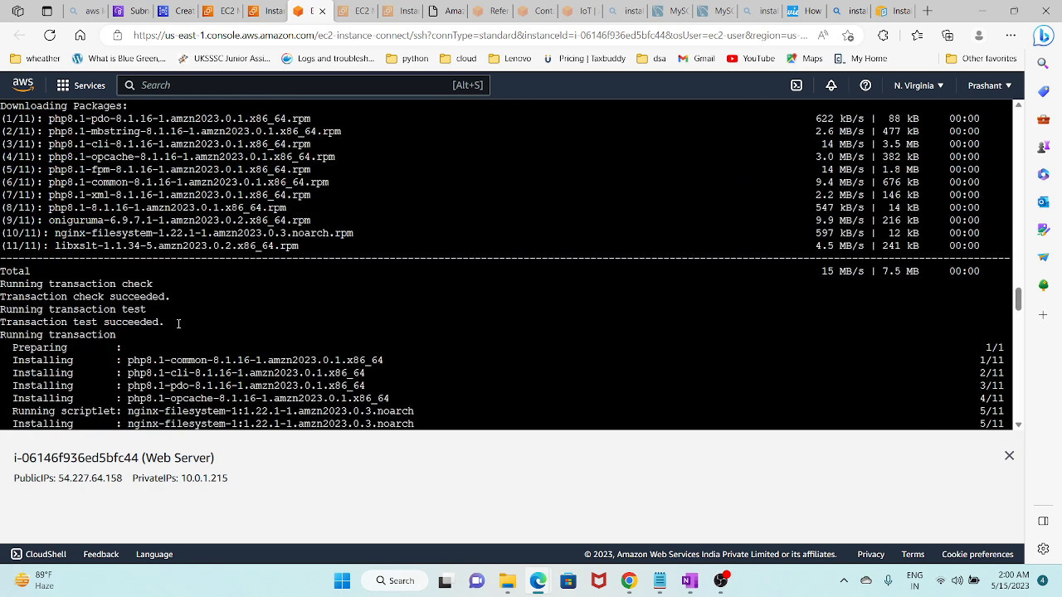
pyautogui.scroll(-20, 177, 323)
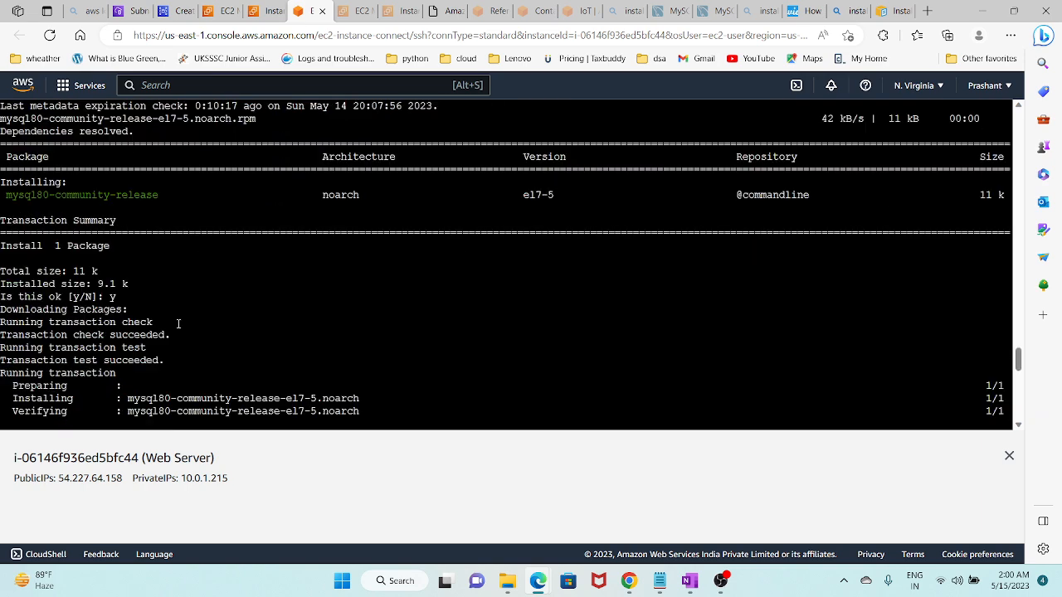
pyautogui.scroll(-7, 178, 324)
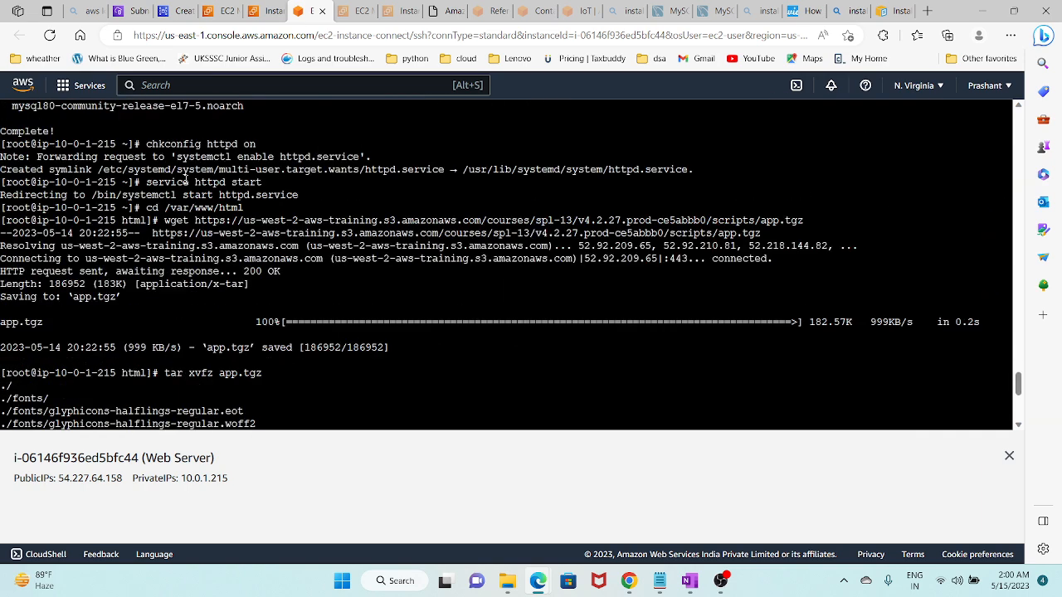
pyautogui.moveTo(160, 144); pyautogui.dragTo(276, 133)
pyautogui.scroll(-5, 214, 282)
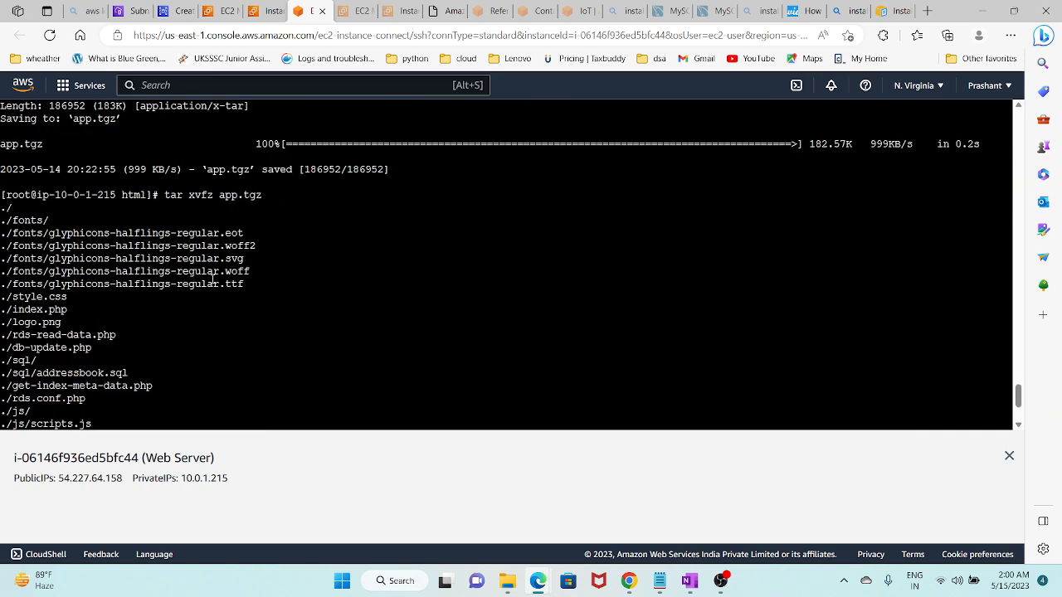
pyautogui.moveTo(213, 173); pyautogui.dragTo(287, 170)
pyautogui.moveTo(155, 197); pyautogui.dragTo(253, 197)
pyautogui.scroll(-4, 212, 300)
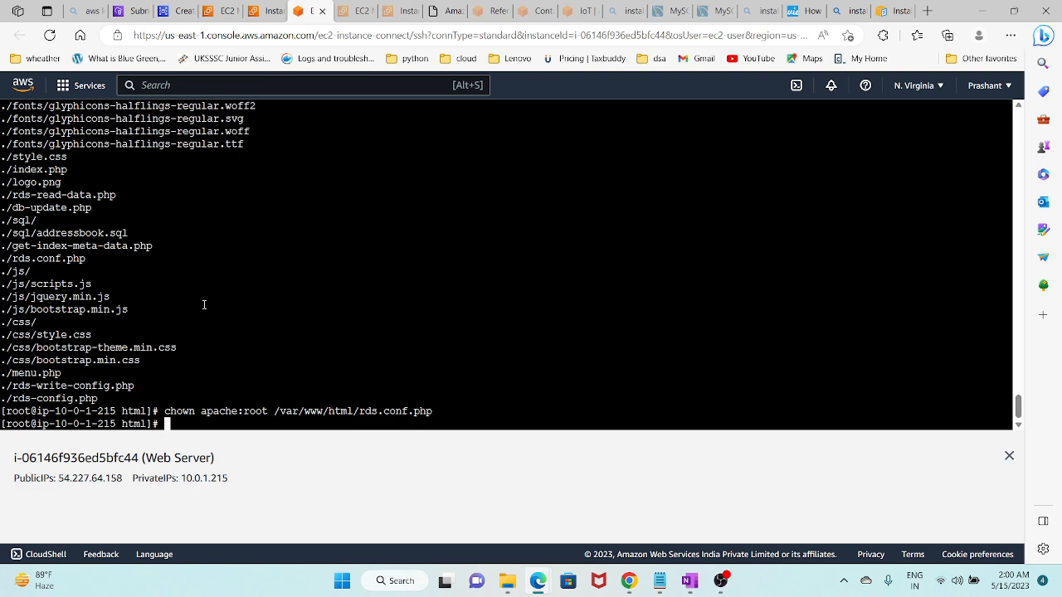
# Step: Examine the earlier attempts to install mysql, php-mysql and the mysql57-community-release package in the terminal session
pyautogui.scroll(10, 237, 401)
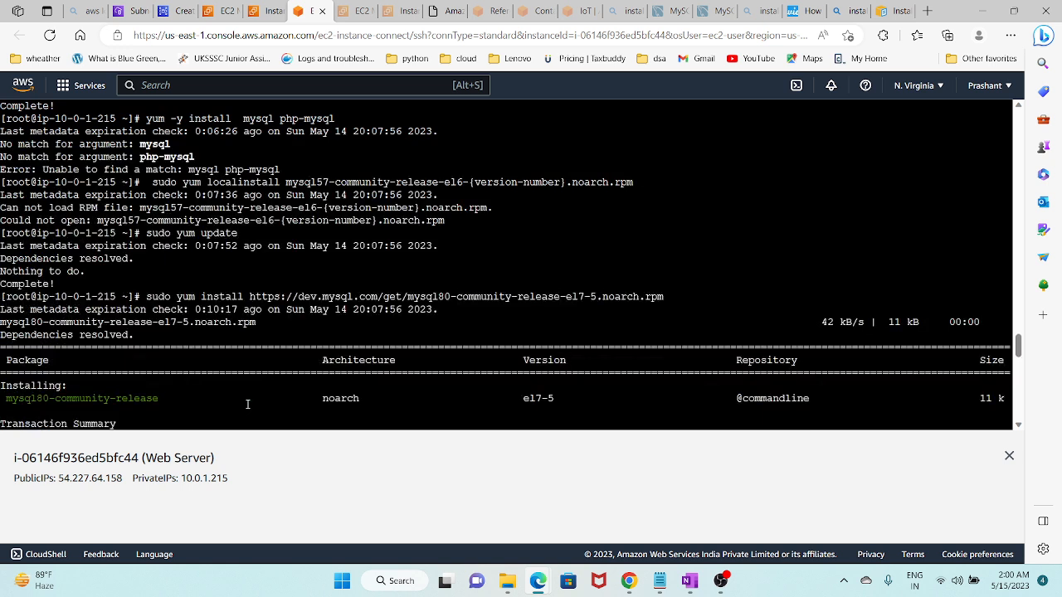
pyautogui.moveTo(167, 182); pyautogui.dragTo(494, 182)
pyautogui.moveTo(189, 118); pyautogui.dragTo(342, 119)
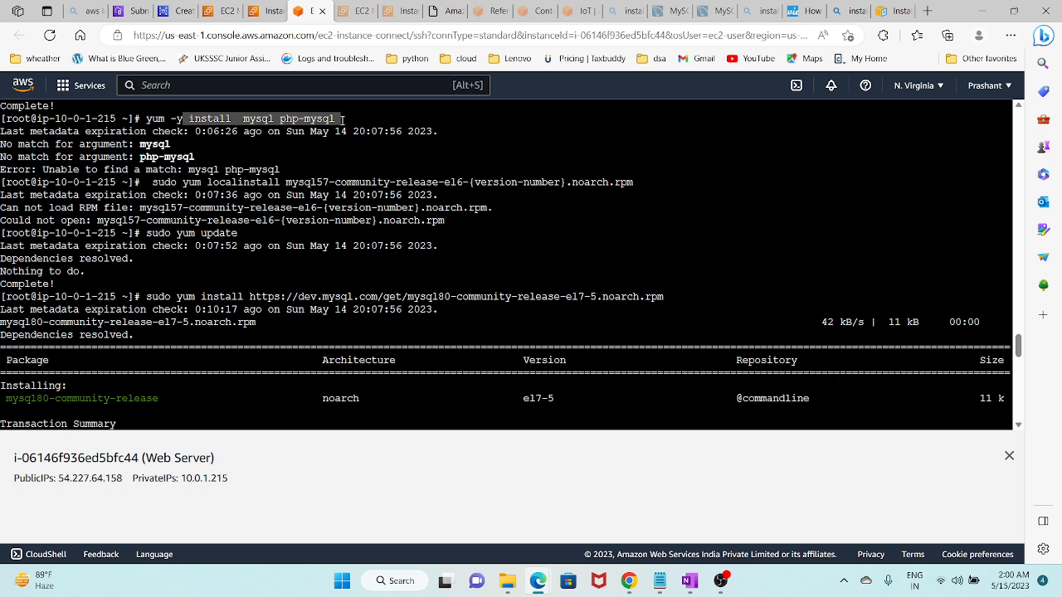
# Step: Find the Web server security group in the EC2 security groups list and copy its security group ID
pyautogui.click(264, 11)
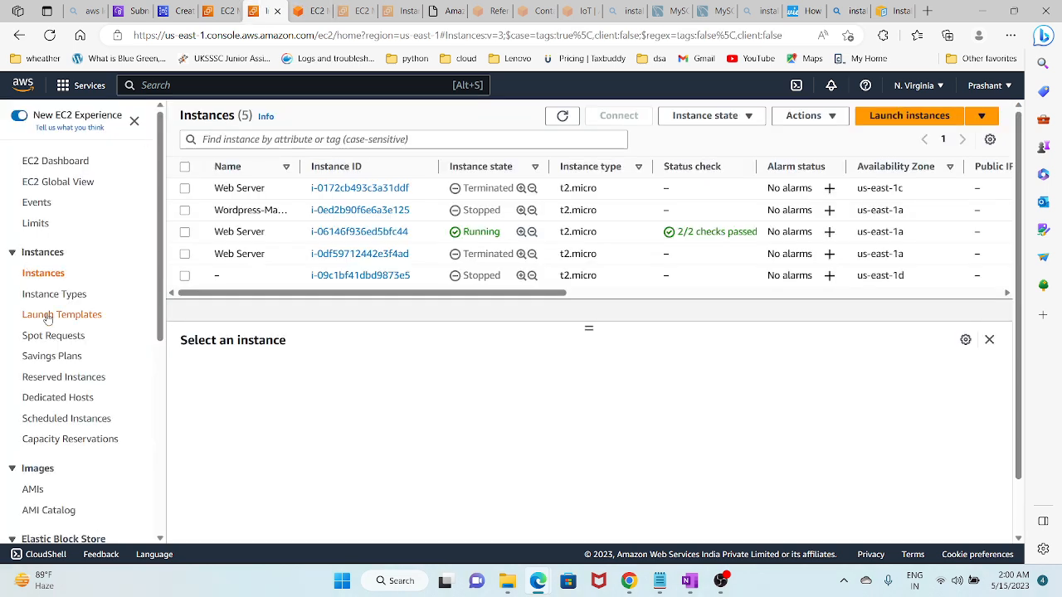
pyautogui.scroll(-3, 47, 331)
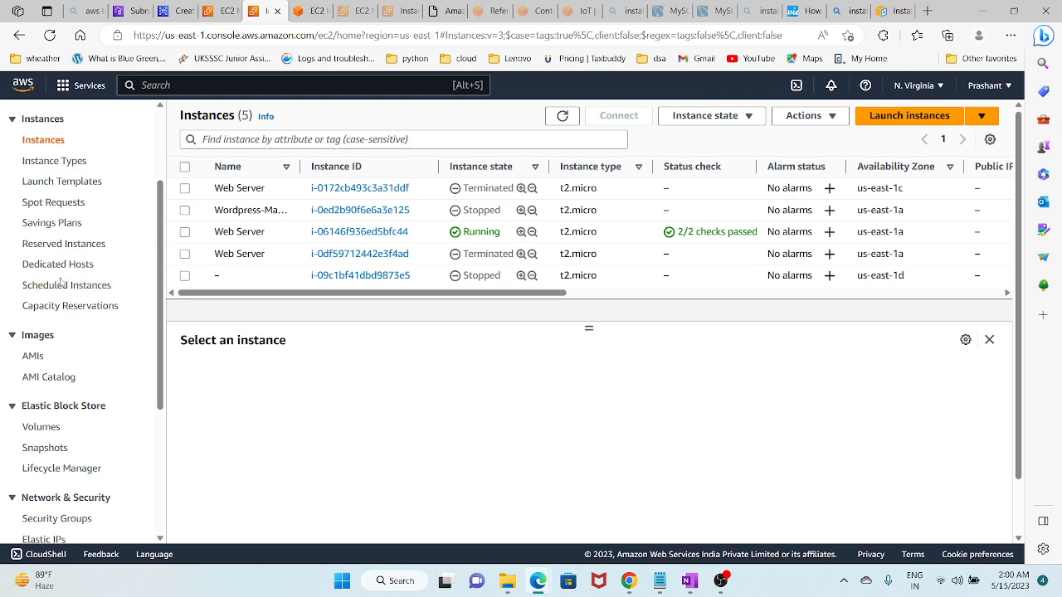
pyautogui.scroll(-4, 60, 280)
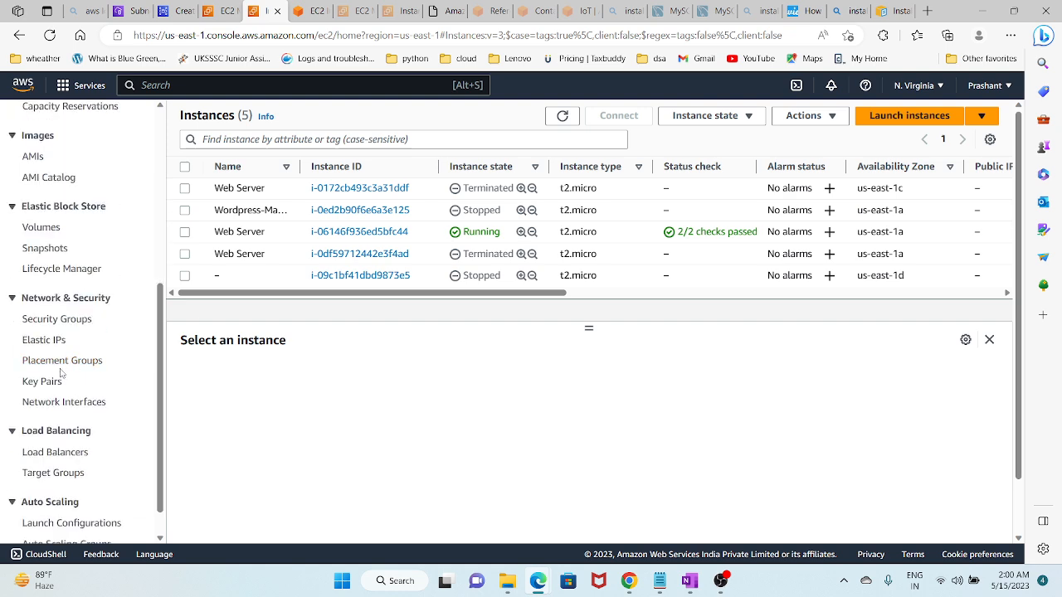
pyautogui.click(69, 320)
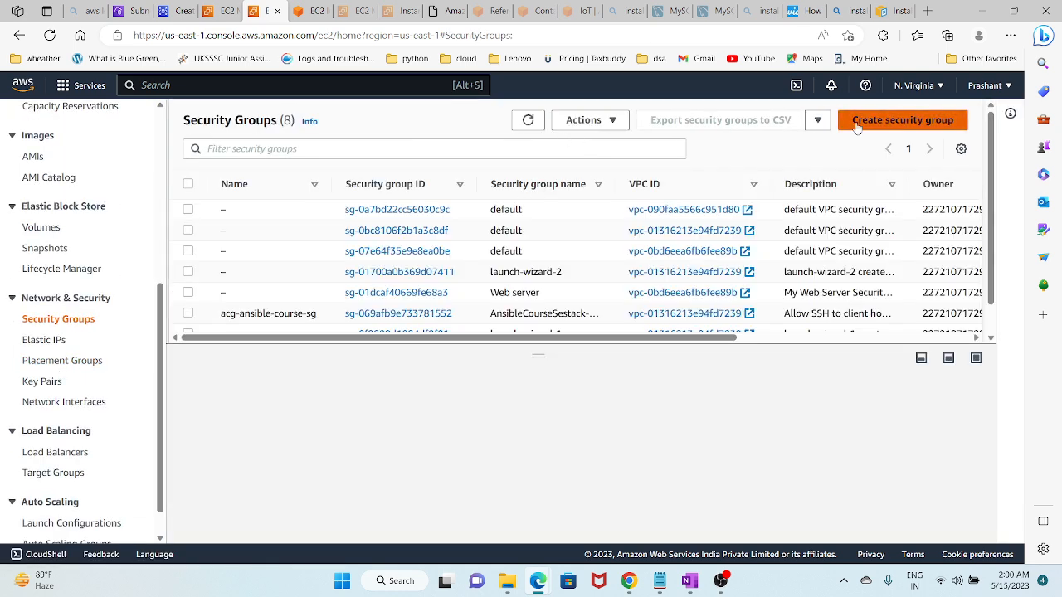
pyautogui.click(902, 120)
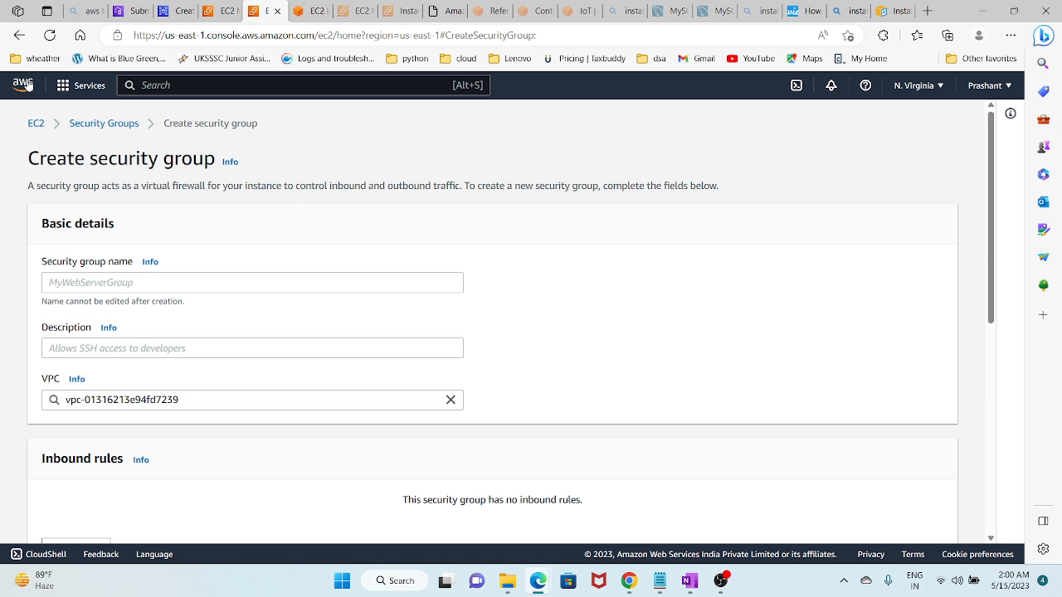
pyautogui.click(104, 124)
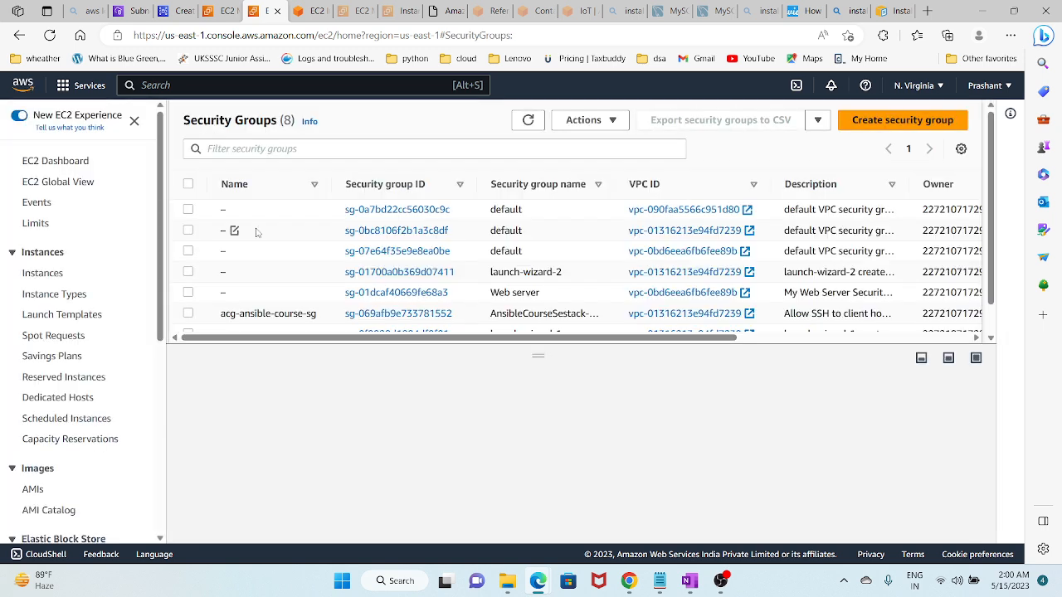
pyautogui.click(188, 292)
pyautogui.scroll(-1, 273, 444)
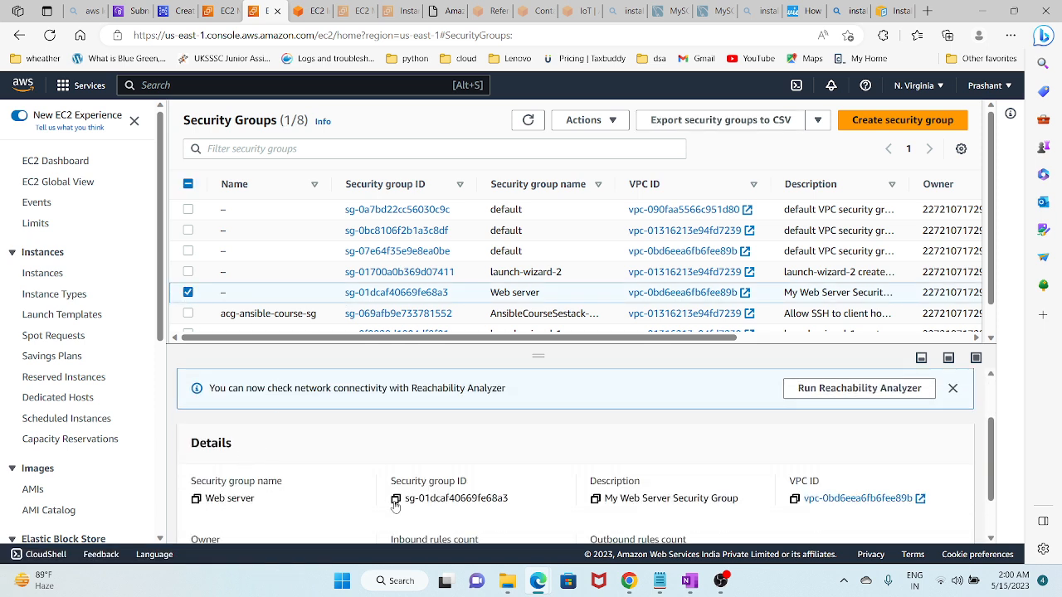
pyautogui.click(395, 498)
# Step: Set the MYSQL/Aurora inbound rule's source to the copied Web server group ID (sg-01dcaf40669fe68a3) and create the Database security group
pyautogui.click(217, 14)
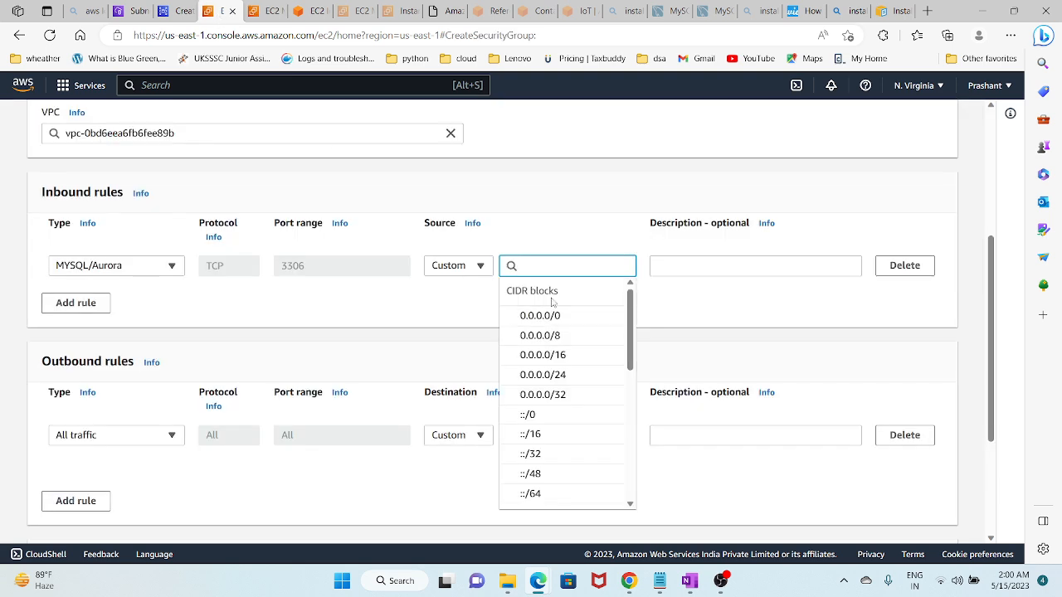
pyautogui.hotkey('ctrl', 'v')
pyautogui.click(582, 329)
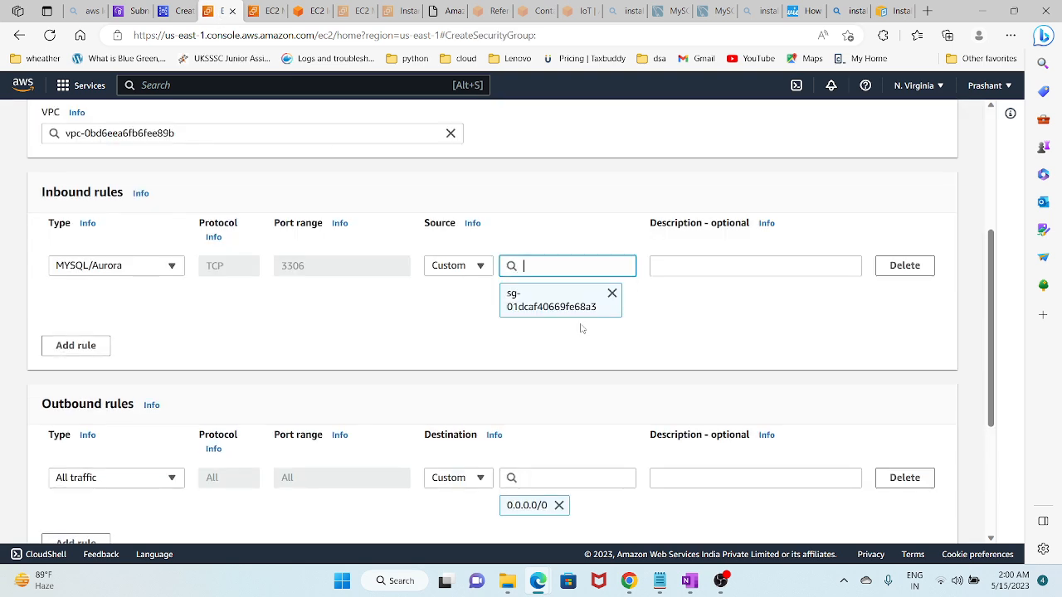
pyautogui.scroll(-3, 767, 337)
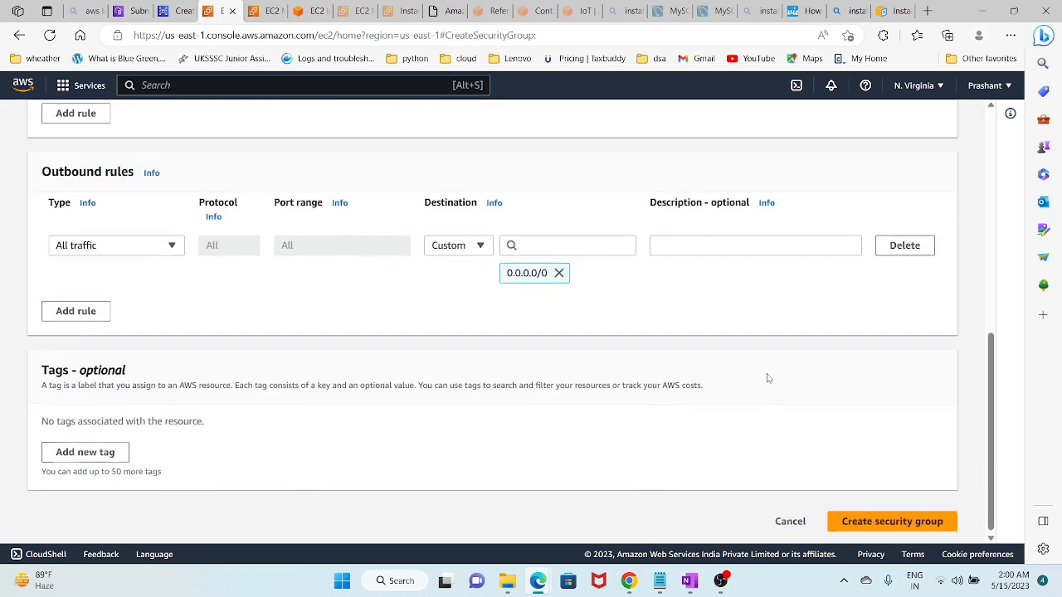
pyautogui.click(885, 519)
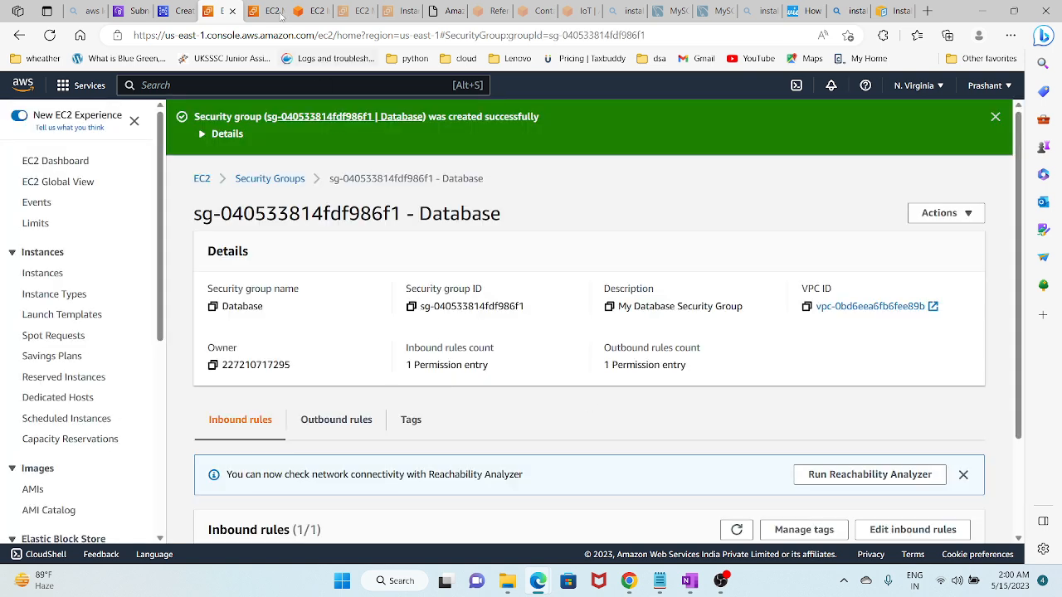
# Step: In the RDS database creation form, add Web server as an existing VPC security group and remove default
pyautogui.click(178, 14)
pyautogui.scroll(5, 248, 349)
pyautogui.scroll(-6, 253, 332)
pyautogui.scroll(-2, 397, 365)
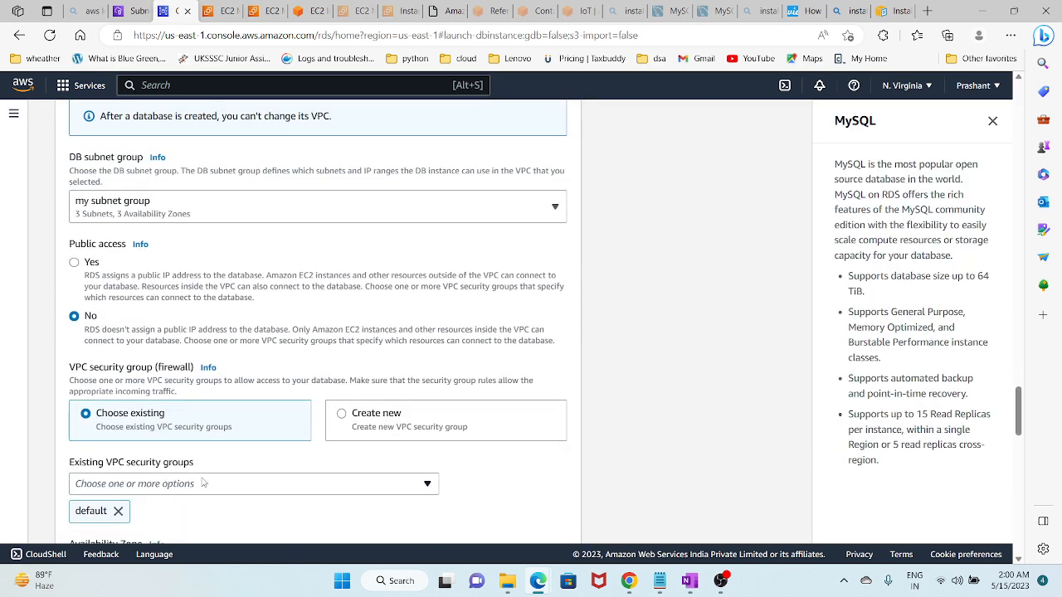
pyautogui.click(202, 481)
pyautogui.click(190, 467)
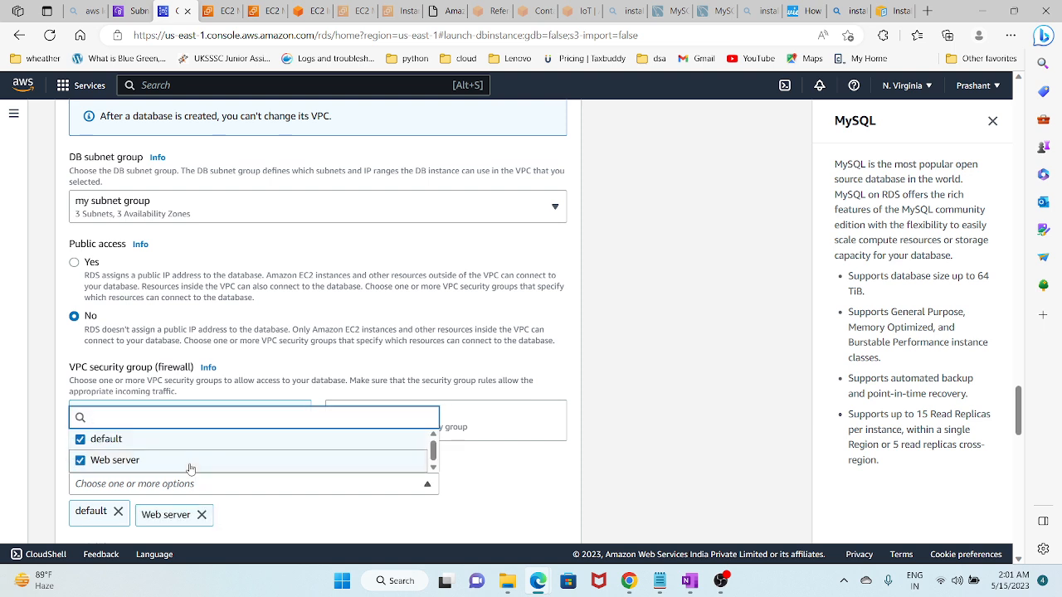
pyautogui.click(118, 440)
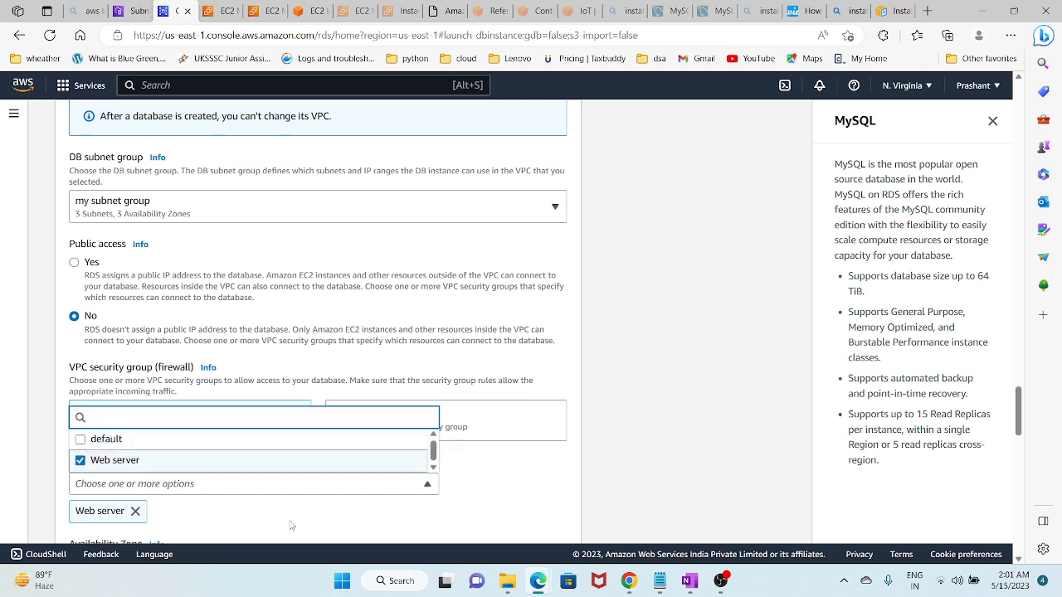
pyautogui.click(513, 481)
pyautogui.scroll(-4, 489, 464)
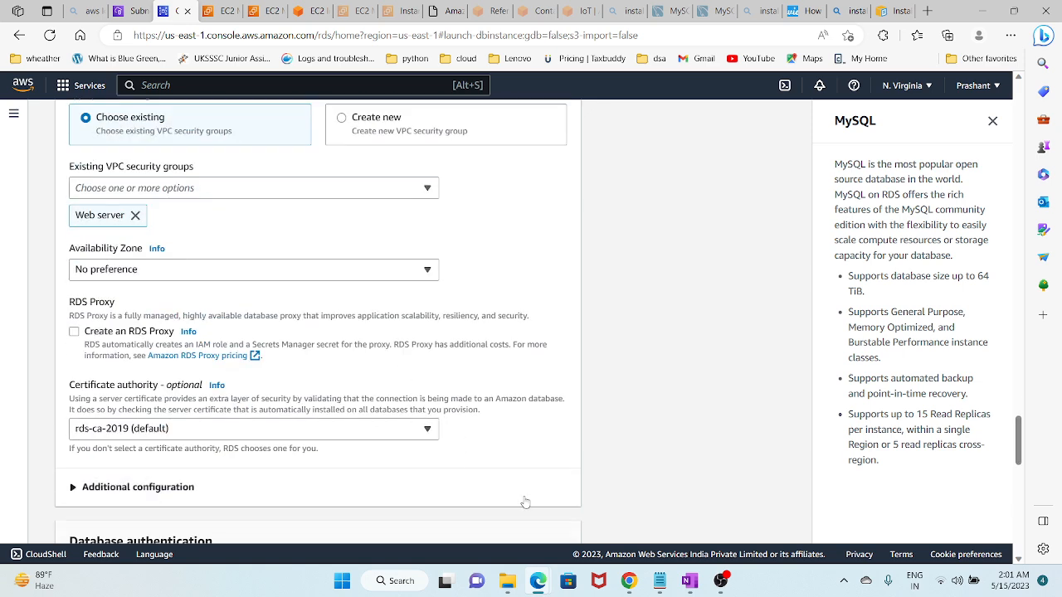
# Step: Switch to the OneNote lab notes and read the security group, DB subnet group and RDS database configuration instructions
pyautogui.click(688, 581)
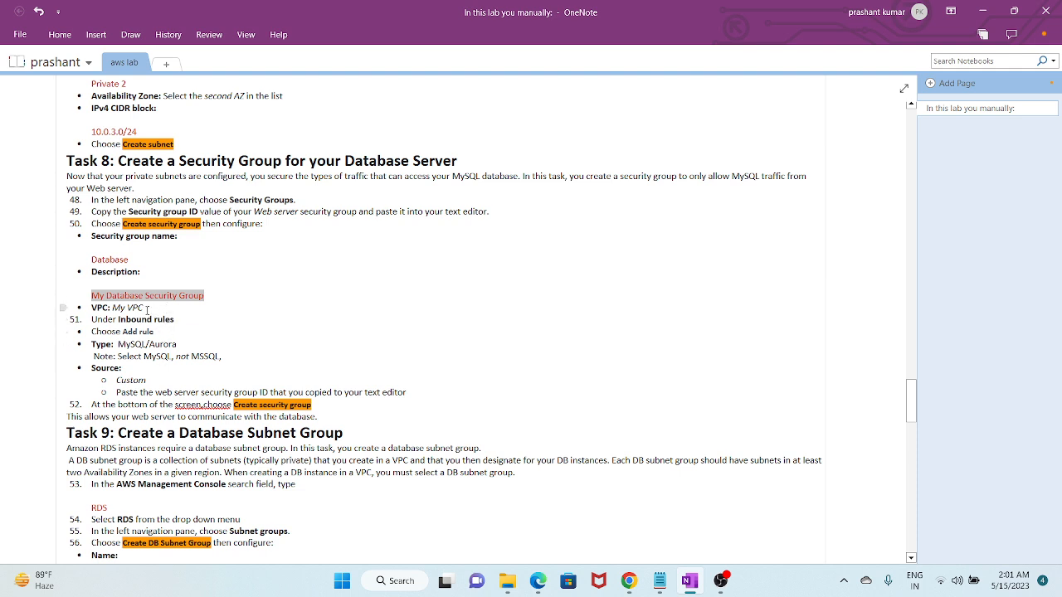
pyautogui.moveTo(151, 308); pyautogui.dragTo(109, 307)
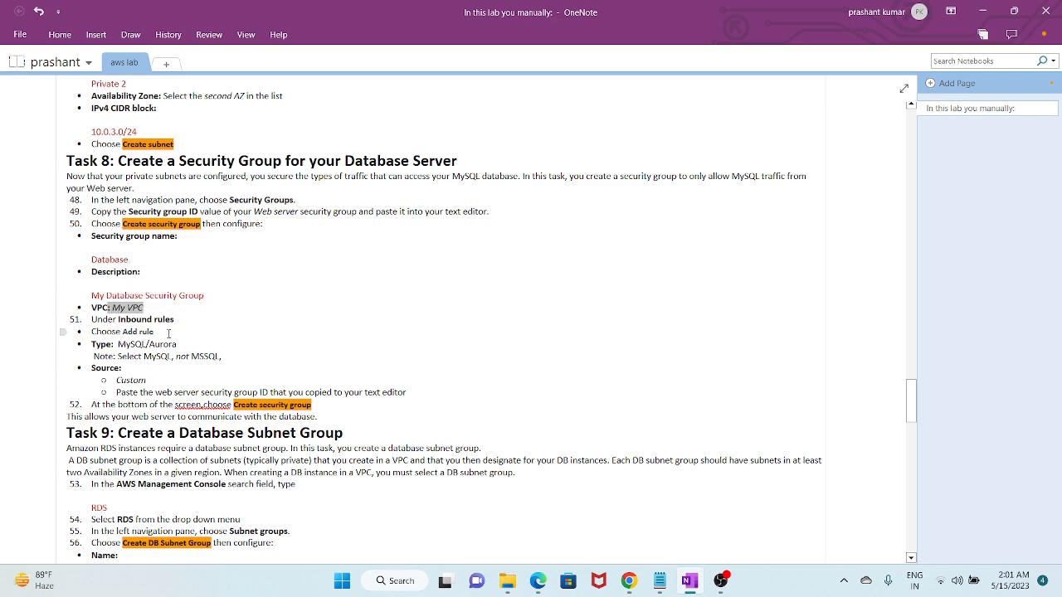
pyautogui.click(191, 351)
pyautogui.scroll(-2, 224, 358)
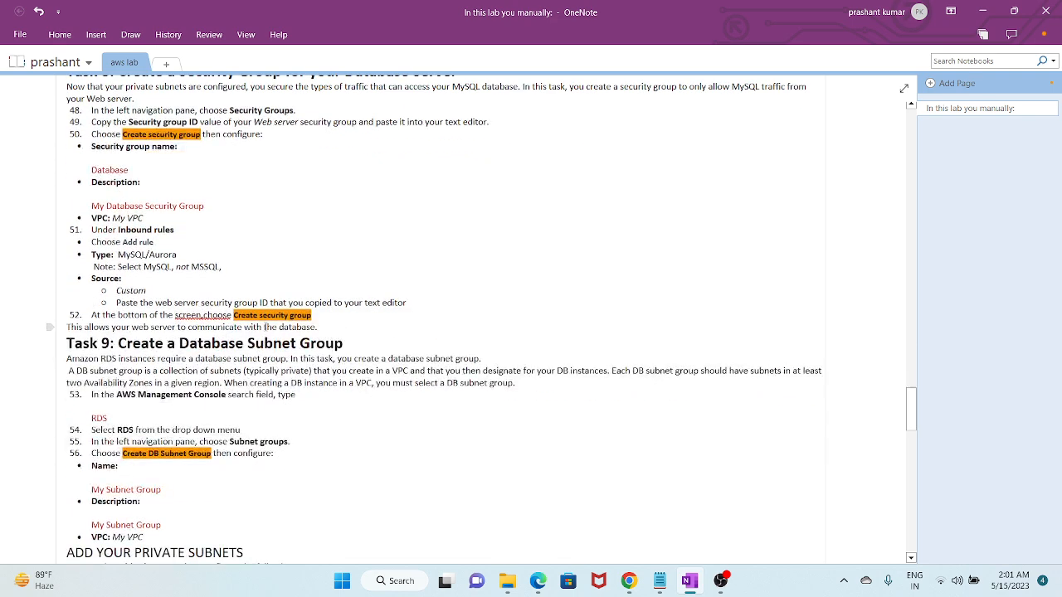
pyautogui.scroll(-15, 240, 410)
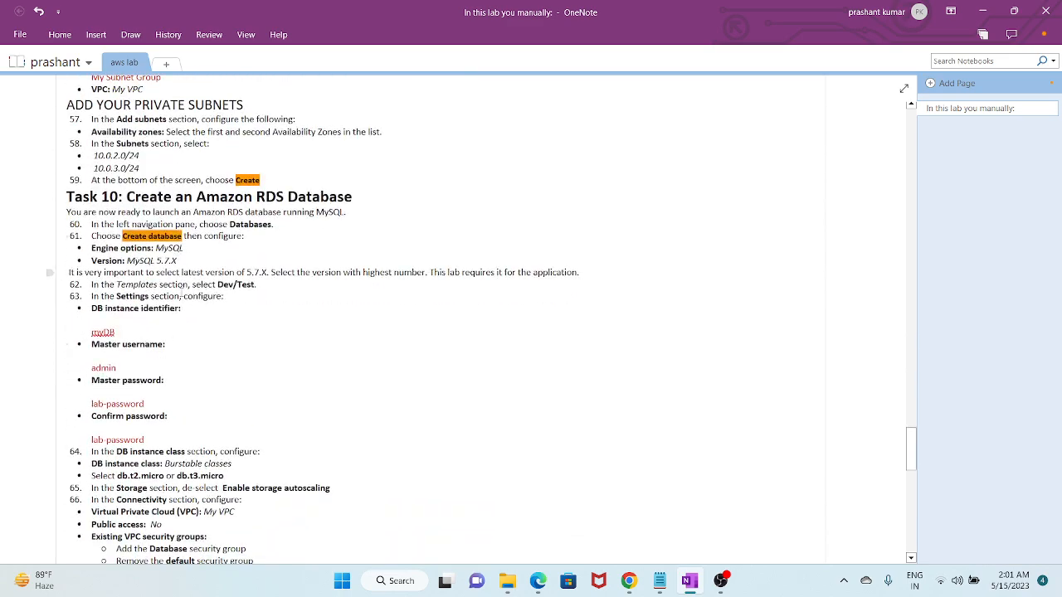
pyautogui.scroll(-6, 170, 325)
pyautogui.scroll(3, 258, 275)
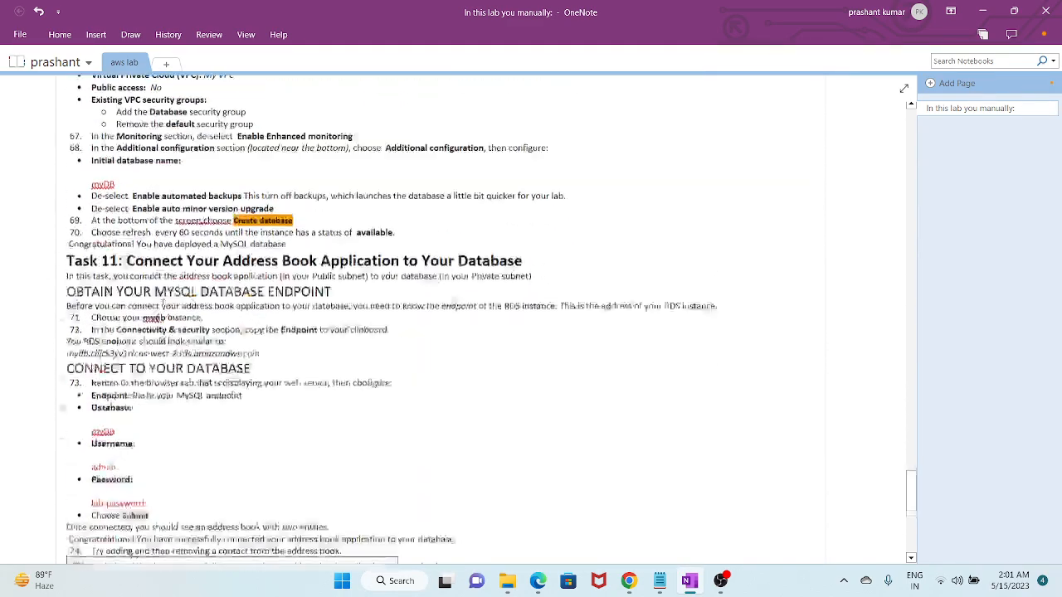
pyautogui.moveTo(300, 299); pyautogui.dragTo(93, 275)
pyautogui.click(192, 294)
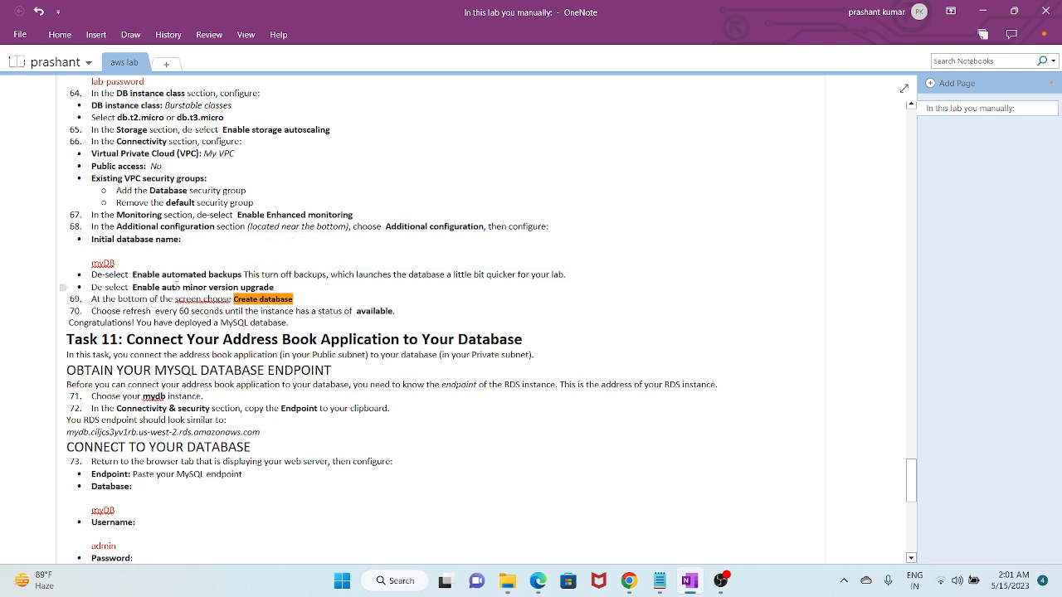
# Step: Return to the RDS database creation form and review its security group, database authentication and monitoring settings
pyautogui.click(689, 583)
pyautogui.scroll(-4, 163, 362)
pyautogui.scroll(2, 163, 387)
pyautogui.scroll(3, 163, 387)
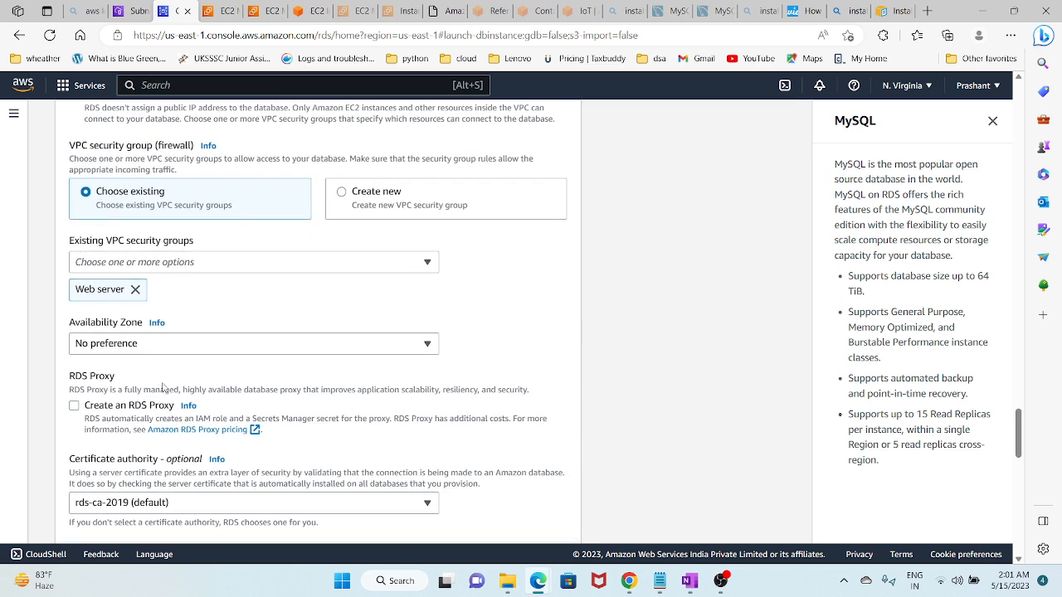
pyautogui.scroll(2, 163, 388)
pyautogui.scroll(-1, 162, 387)
pyautogui.scroll(-1, 162, 387)
pyautogui.scroll(-3, 127, 326)
pyautogui.scroll(1, 127, 250)
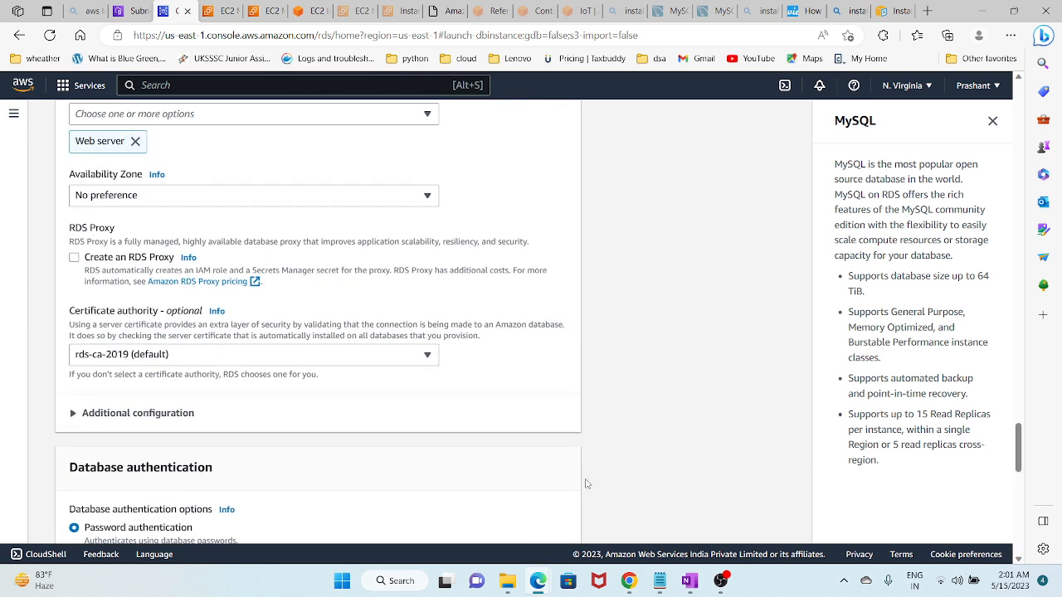
pyautogui.scroll(-1, 378, 398)
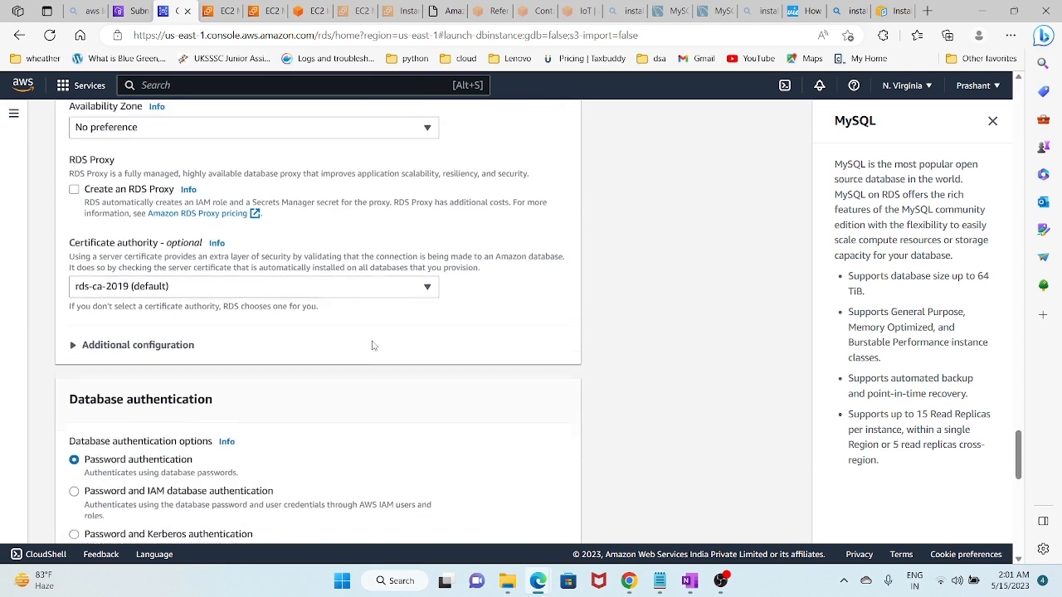
pyautogui.scroll(-4, 163, 345)
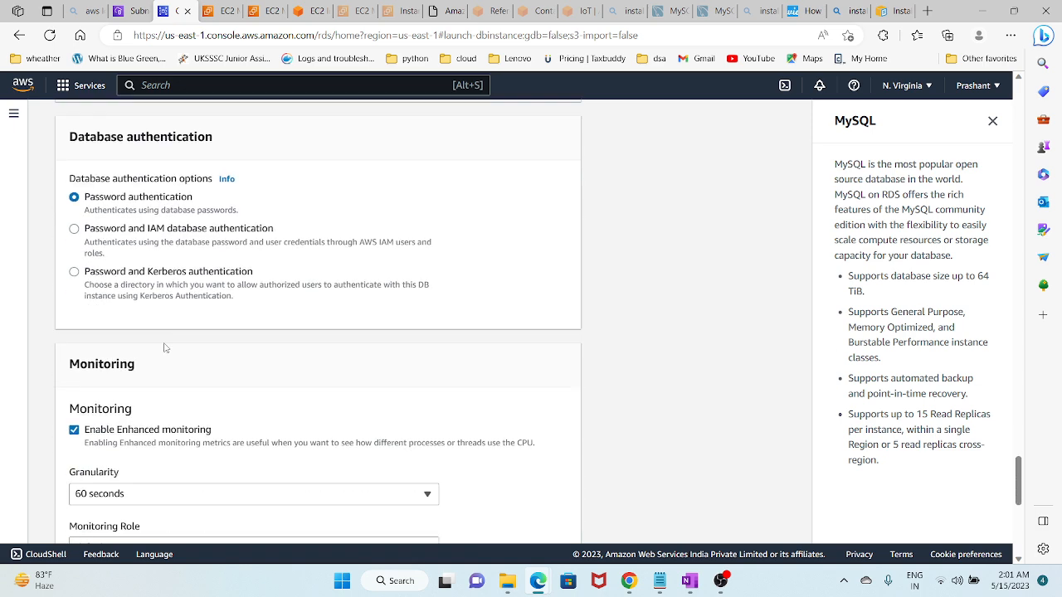
pyautogui.scroll(-2, 164, 347)
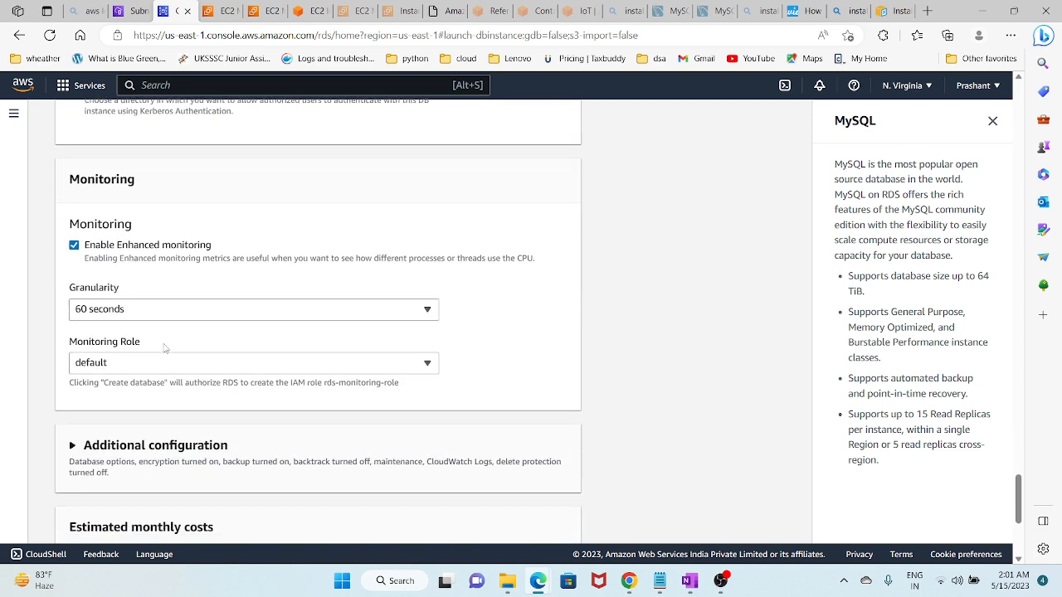
# Step: Disable Enhanced monitoring and, in the additional configuration of the database form, disable automated backups
pyautogui.click(139, 247)
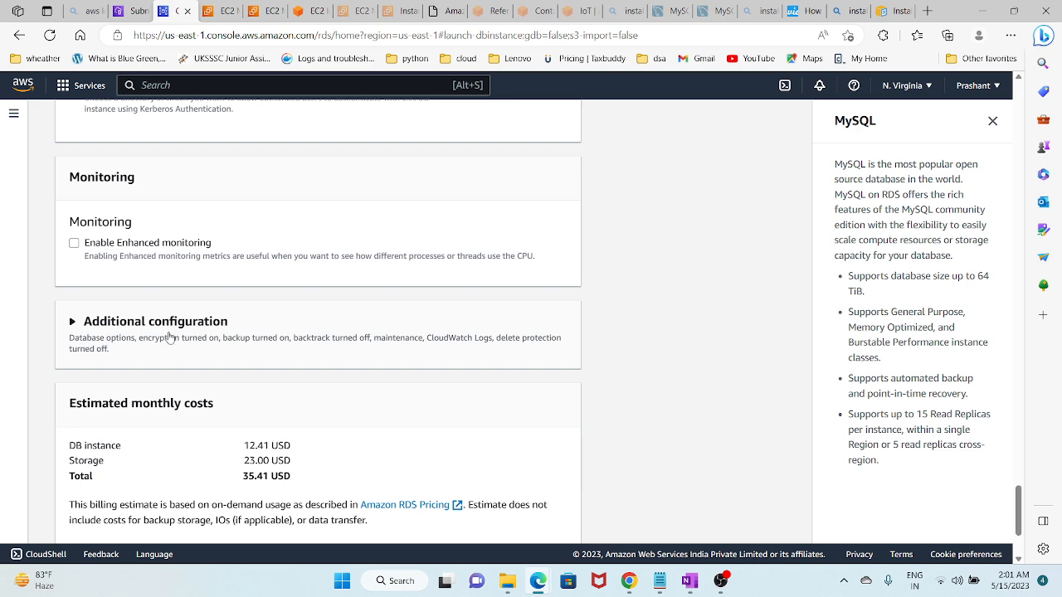
pyautogui.scroll(-2, 168, 335)
pyautogui.scroll(2, 167, 334)
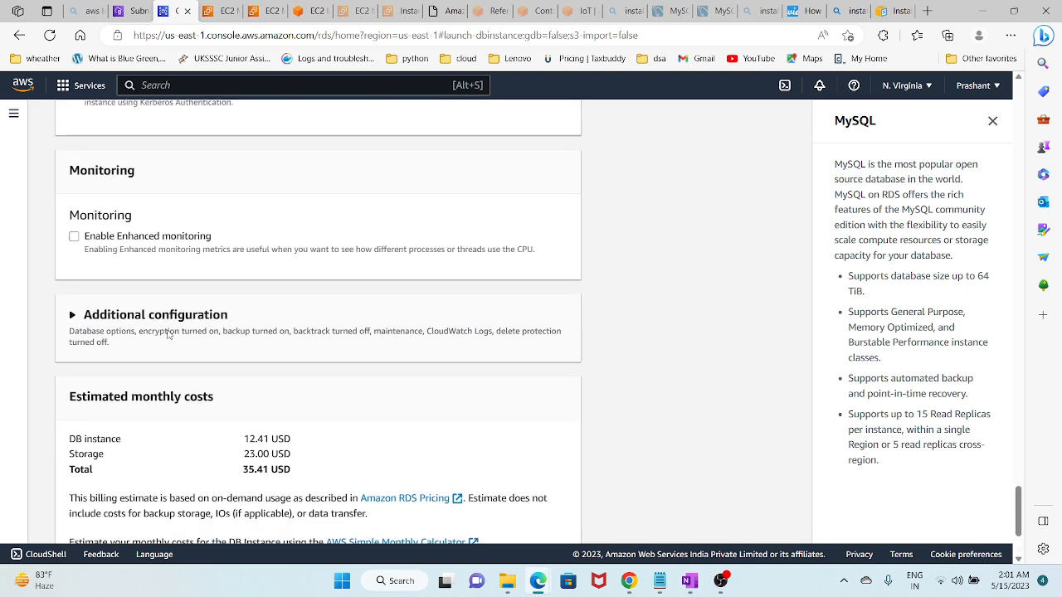
pyautogui.click(73, 322)
pyautogui.scroll(-3, 118, 335)
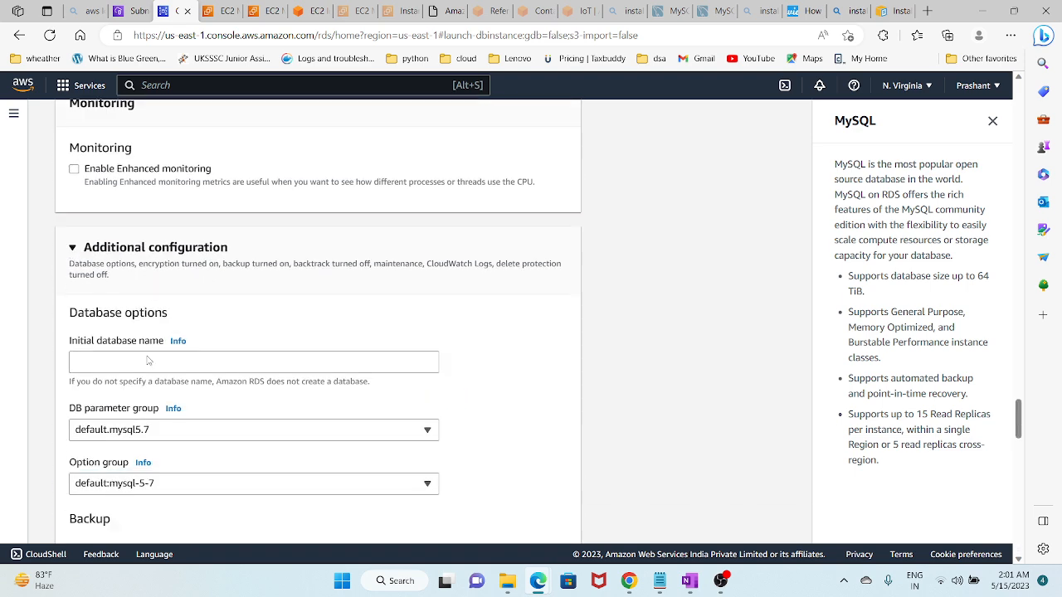
pyautogui.click(137, 414)
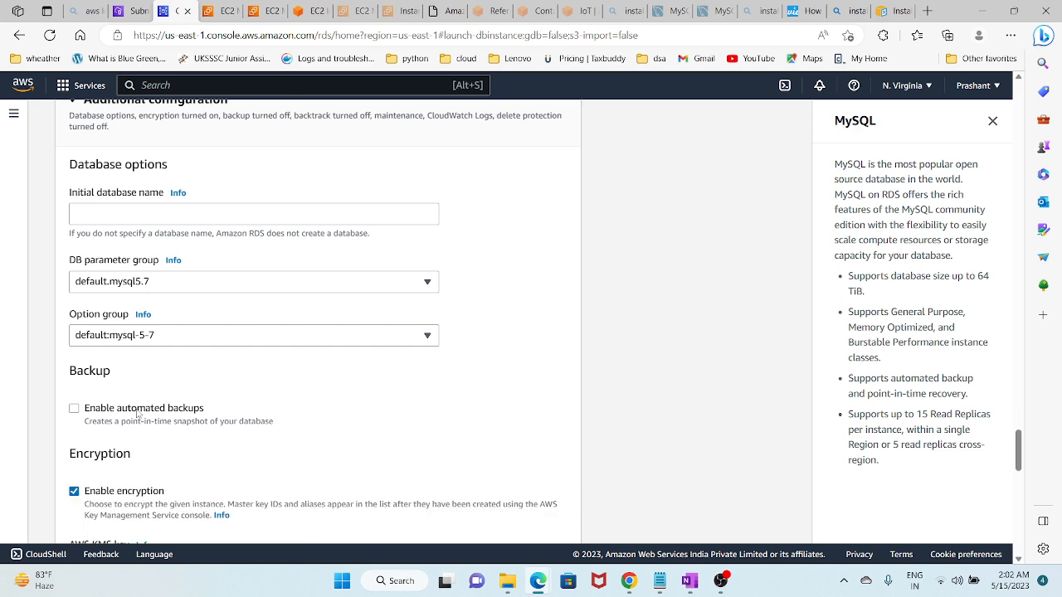
# Step: Switch to the OneNote lab notes and read the monitoring, automated backup and minor version upgrade instructions
pyautogui.scroll(-6, 215, 326)
pyautogui.scroll(-1, 323, 361)
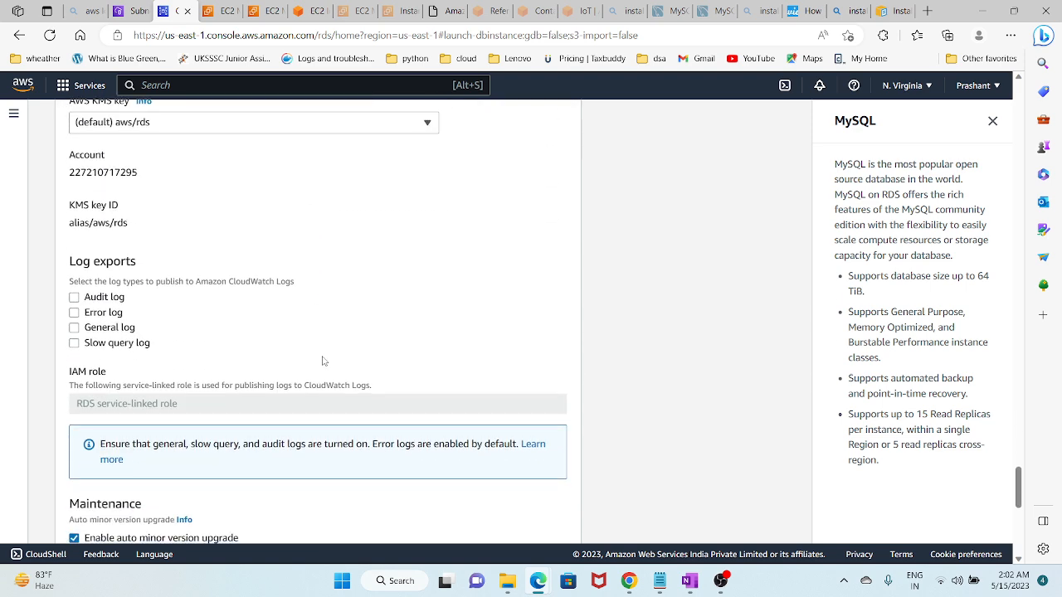
pyautogui.click(693, 583)
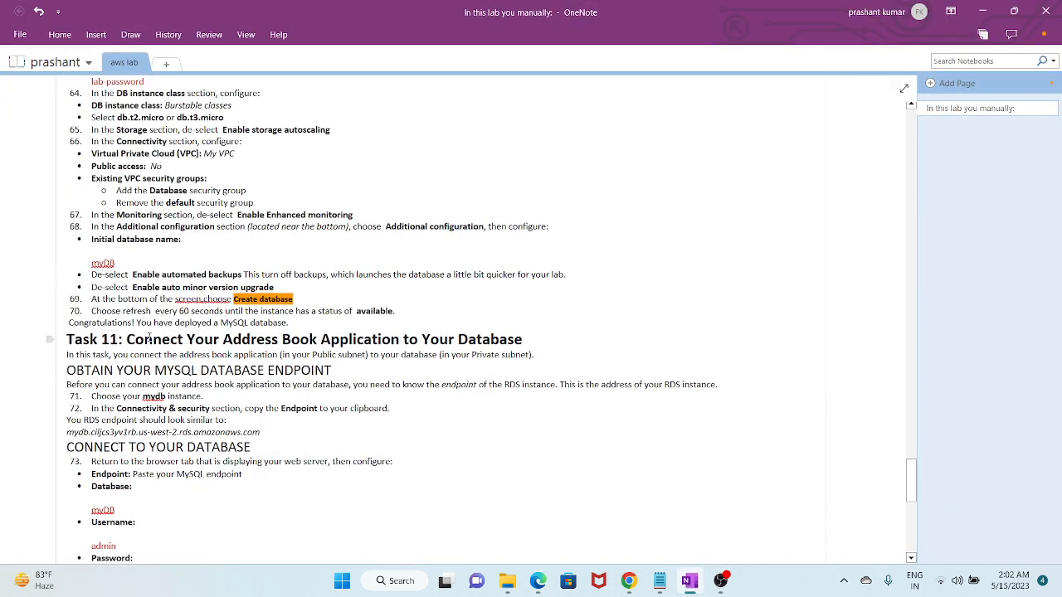
pyautogui.moveTo(131, 274); pyautogui.dragTo(239, 275)
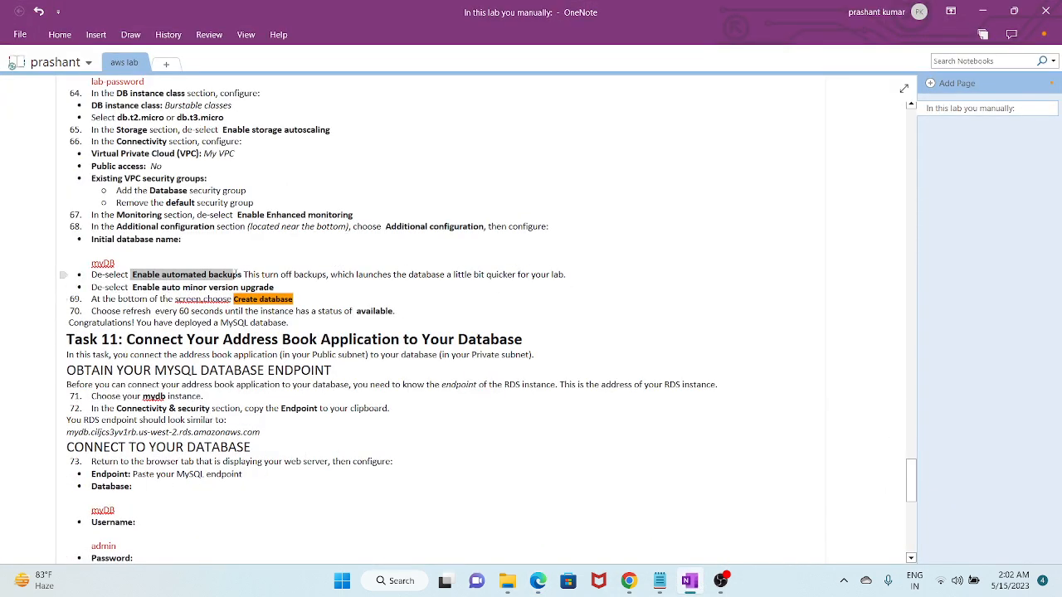
pyautogui.moveTo(160, 288); pyautogui.dragTo(253, 287)
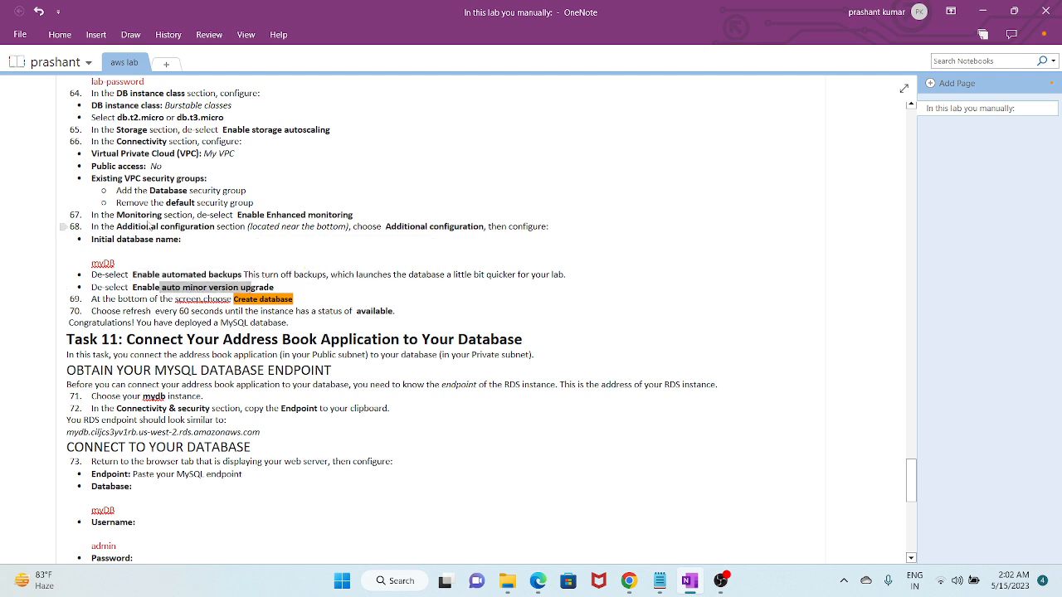
pyautogui.moveTo(117, 215); pyautogui.dragTo(305, 216)
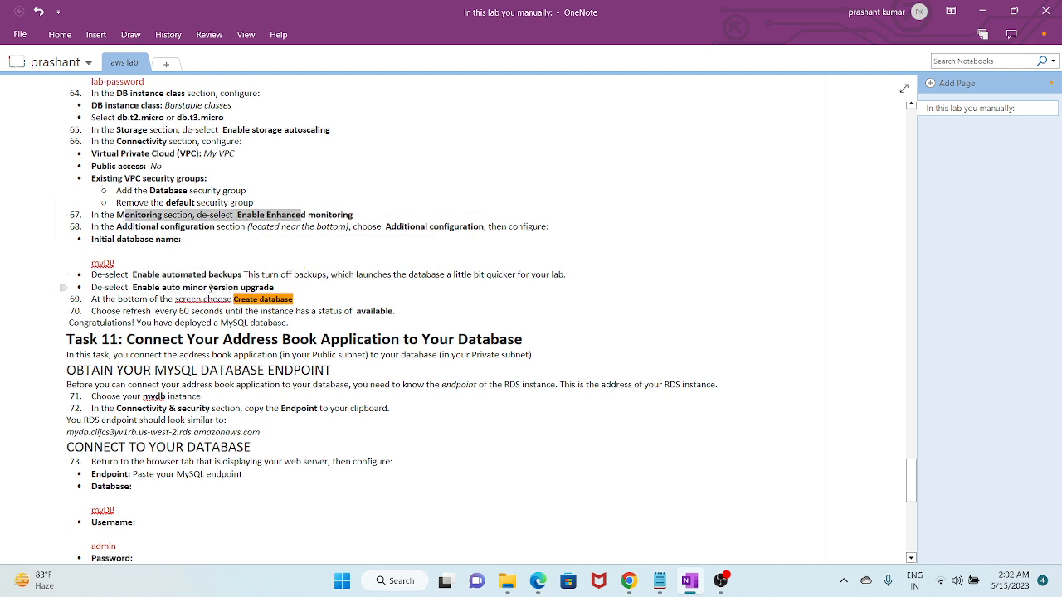
pyautogui.moveTo(183, 287); pyautogui.dragTo(262, 287)
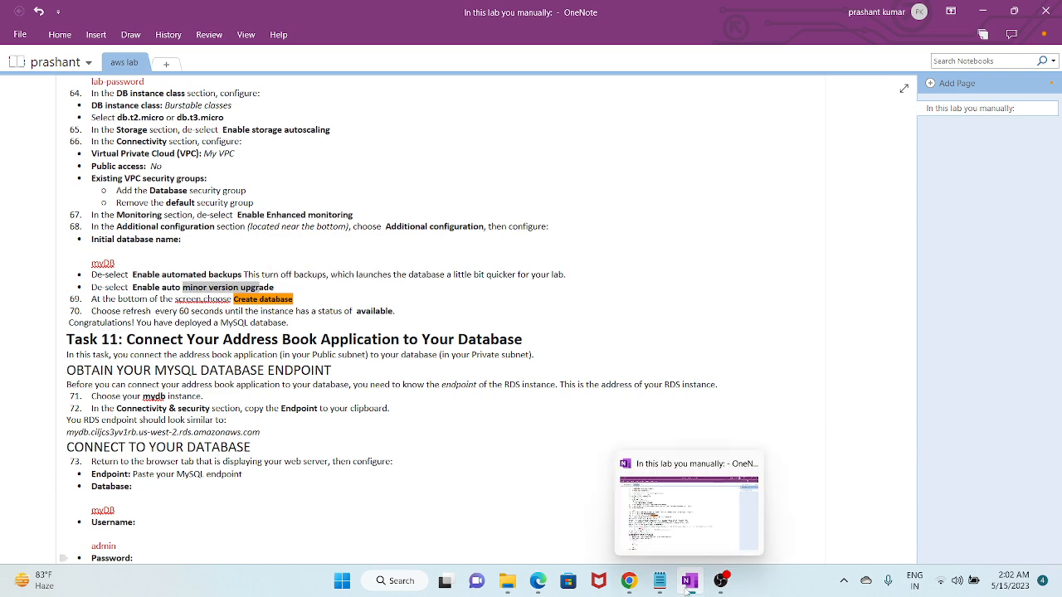
# Step: Return to the RDS database creation form and disable auto minor version upgrade in the maintenance settings
pyautogui.click(687, 583)
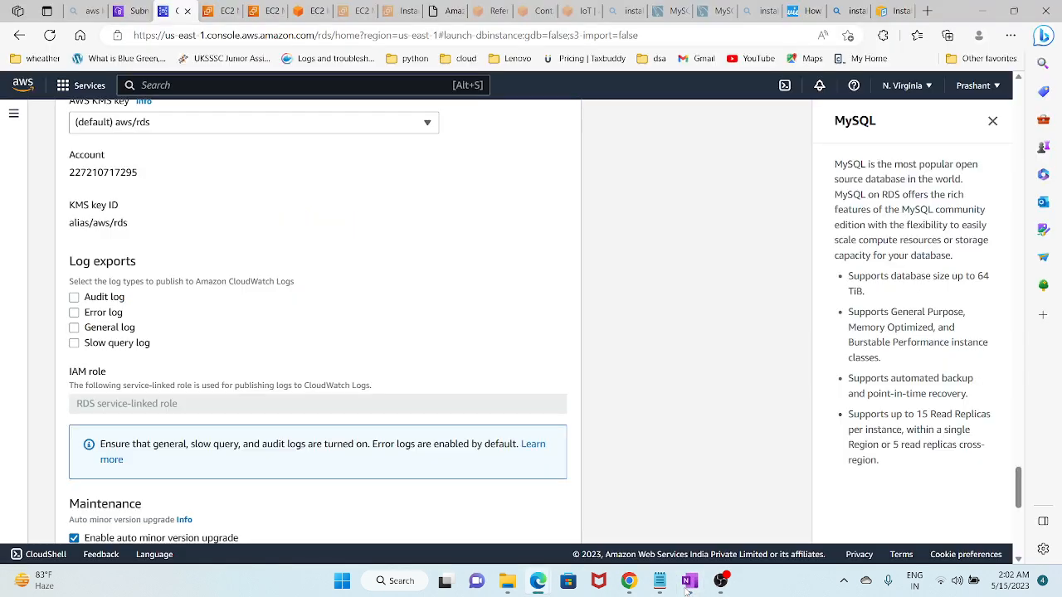
pyautogui.scroll(-2, 429, 509)
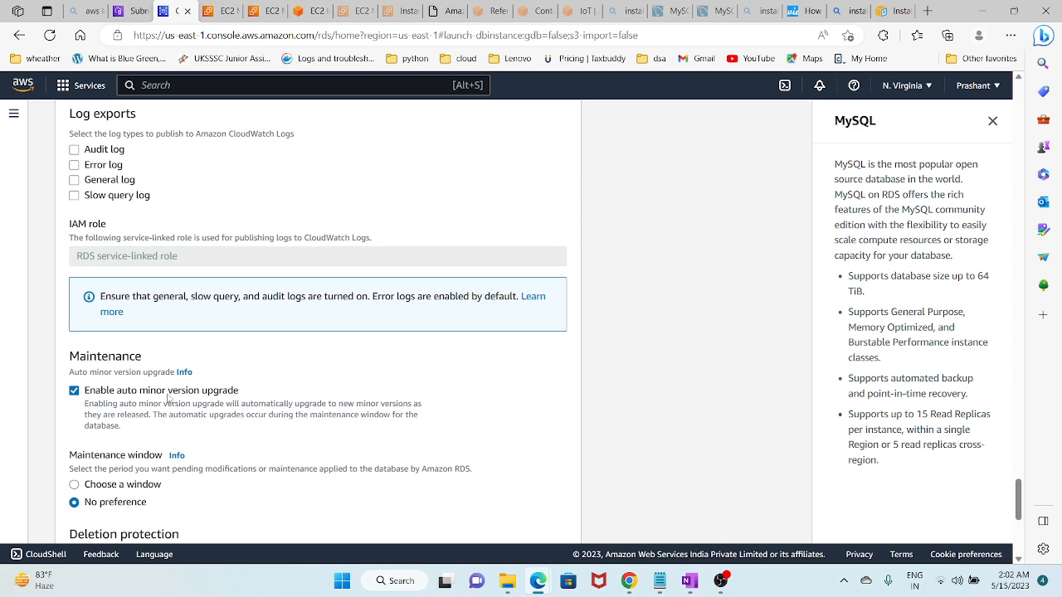
pyautogui.click(74, 390)
pyautogui.scroll(-3, 329, 375)
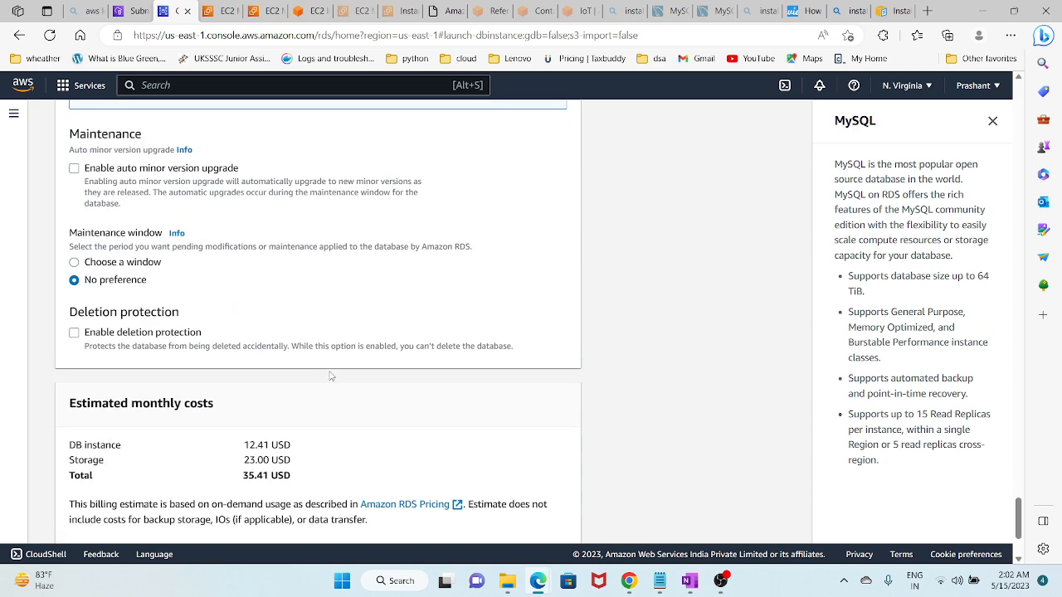
# Step: Check the final creation instructions in the OneNote lab notes, then create the RDS database and dismiss the suggested add-ons
pyautogui.click(689, 580)
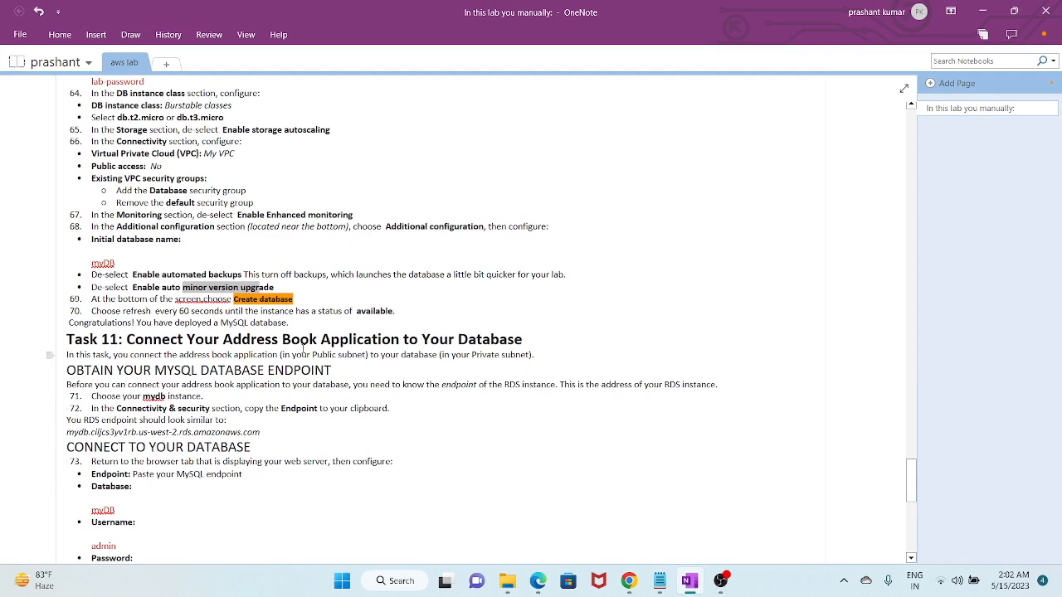
pyautogui.moveTo(262, 311); pyautogui.dragTo(352, 311)
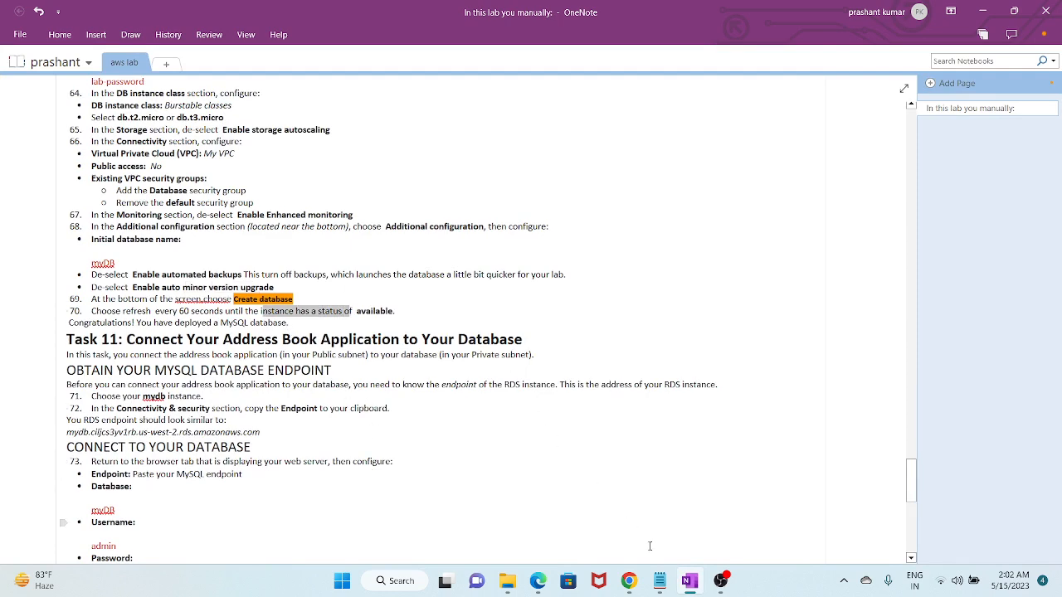
pyautogui.hotkey('alt', 'Tab')
pyautogui.scroll(-2, 494, 481)
pyautogui.click(538, 508)
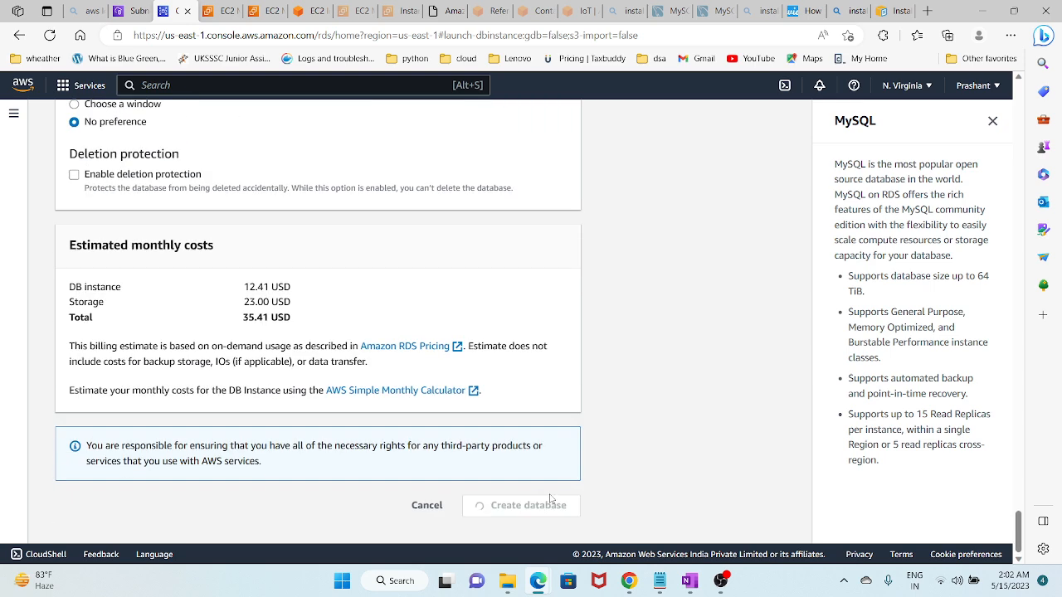
pyautogui.moveTo(297, 317); pyautogui.dragTo(234, 326)
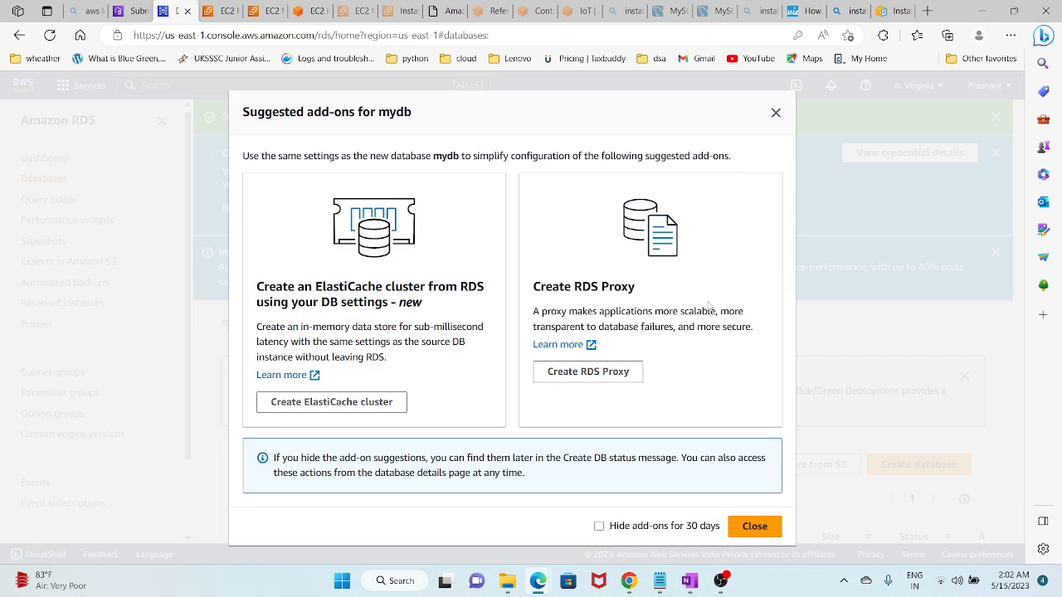
pyautogui.click(755, 529)
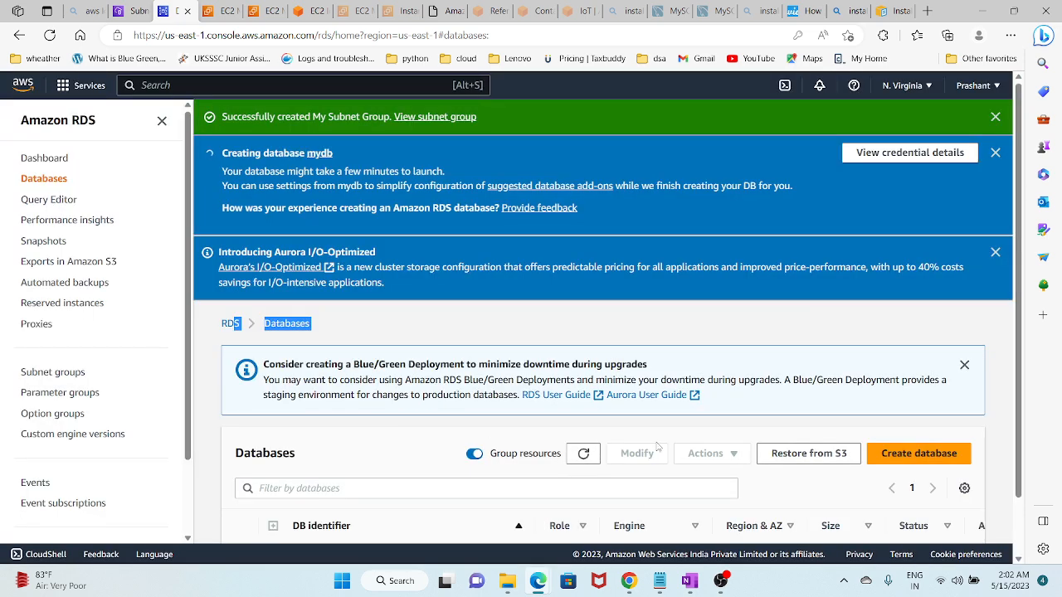
# Step: Open the mydb database's details and examine its endpoint, networking and security information
pyautogui.scroll(-1, 566, 415)
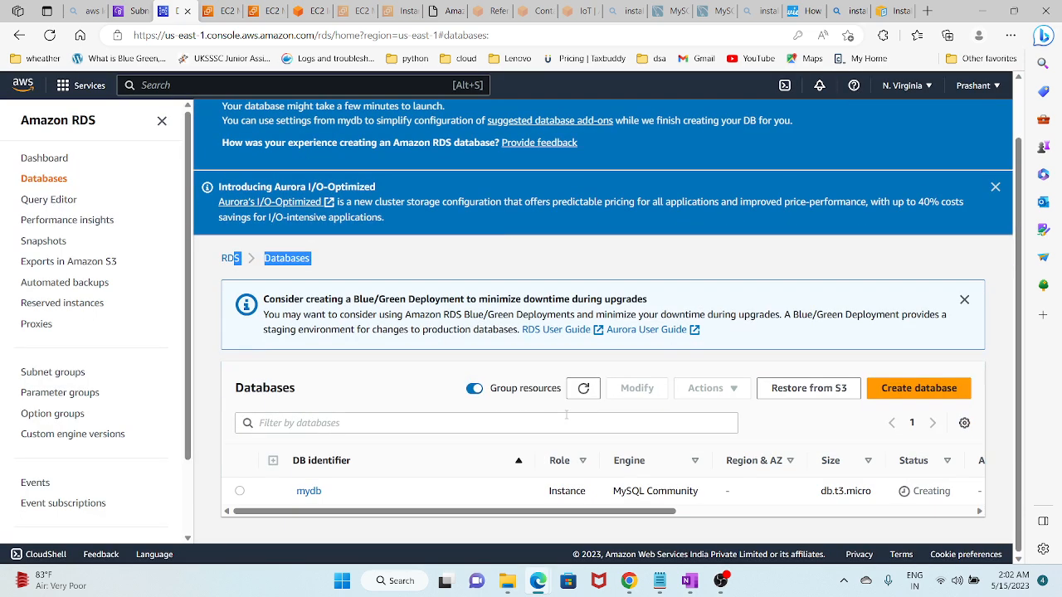
pyautogui.click(240, 491)
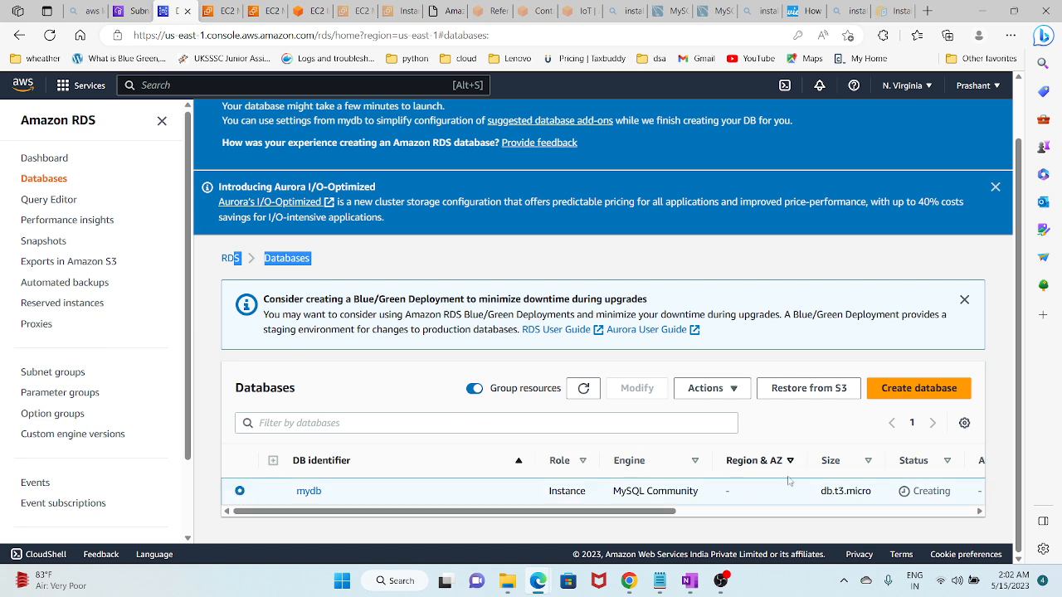
pyautogui.moveTo(672, 512); pyautogui.dragTo(586, 516)
pyautogui.click(308, 491)
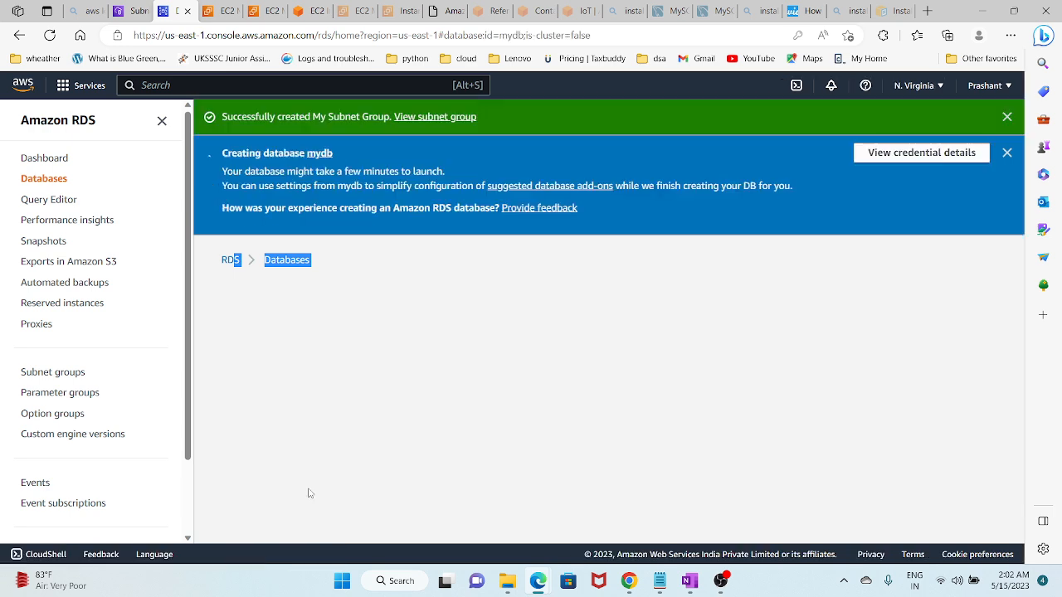
pyautogui.scroll(-3, 446, 332)
pyautogui.scroll(-2, 446, 332)
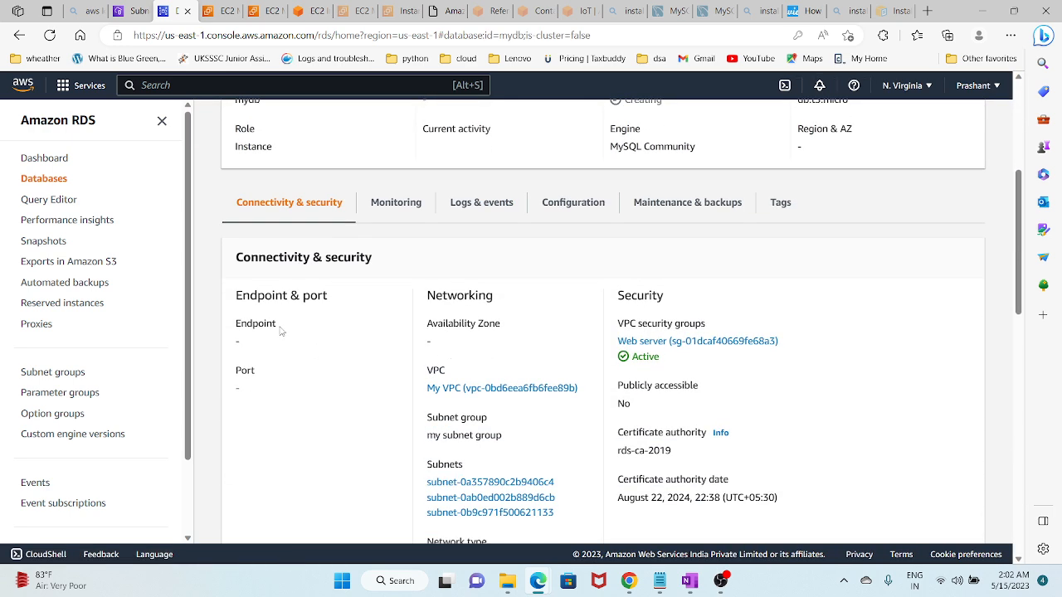
# Step: Switch to the OneNote lab notes and review the tasks from the architecture diagram and VPC creation through the private subnets
pyautogui.click(689, 581)
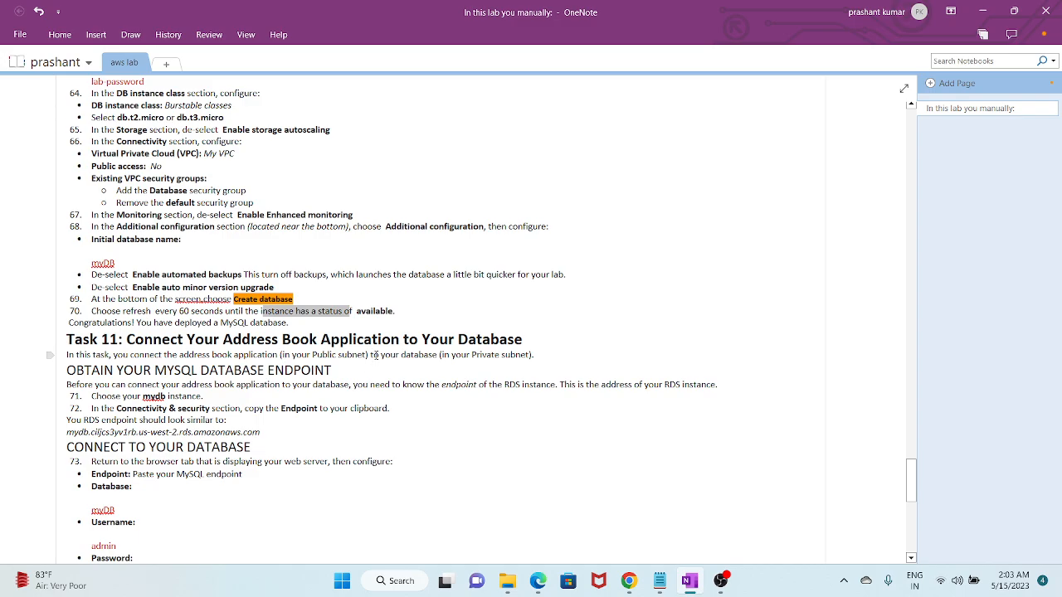
pyautogui.scroll(15, 375, 354)
pyautogui.moveTo(915, 358); pyautogui.dragTo(920, 145)
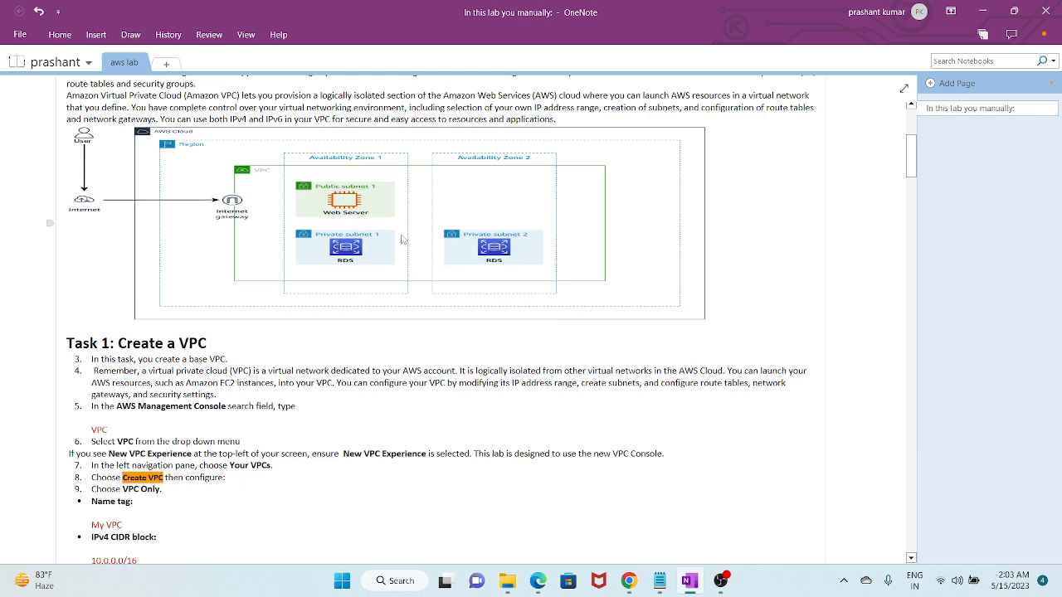
pyautogui.scroll(-5, 401, 239)
pyautogui.scroll(2, 401, 239)
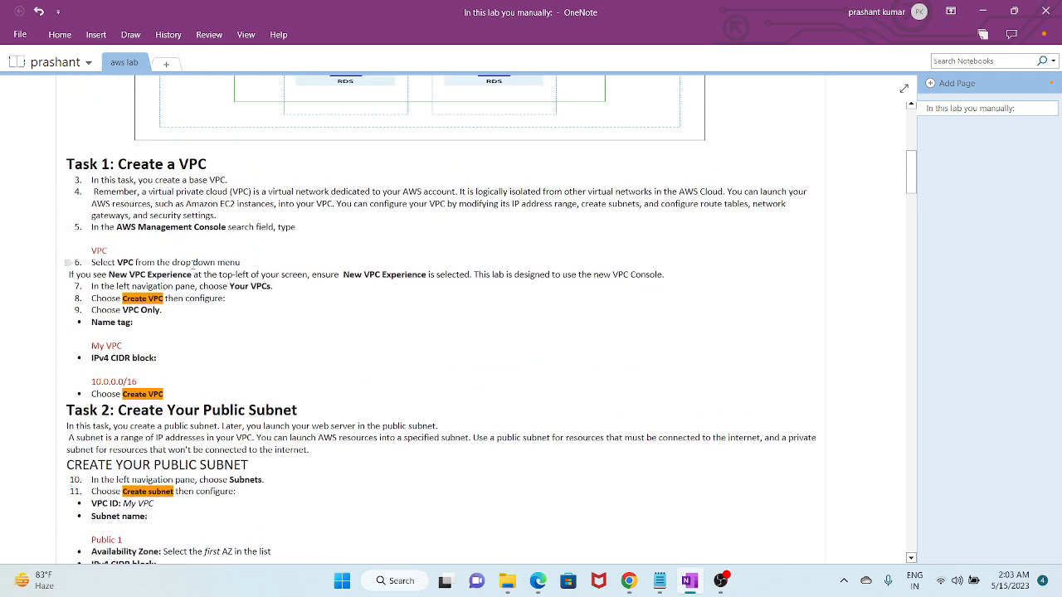
pyautogui.scroll(-3, 203, 297)
pyautogui.scroll(-2, 256, 312)
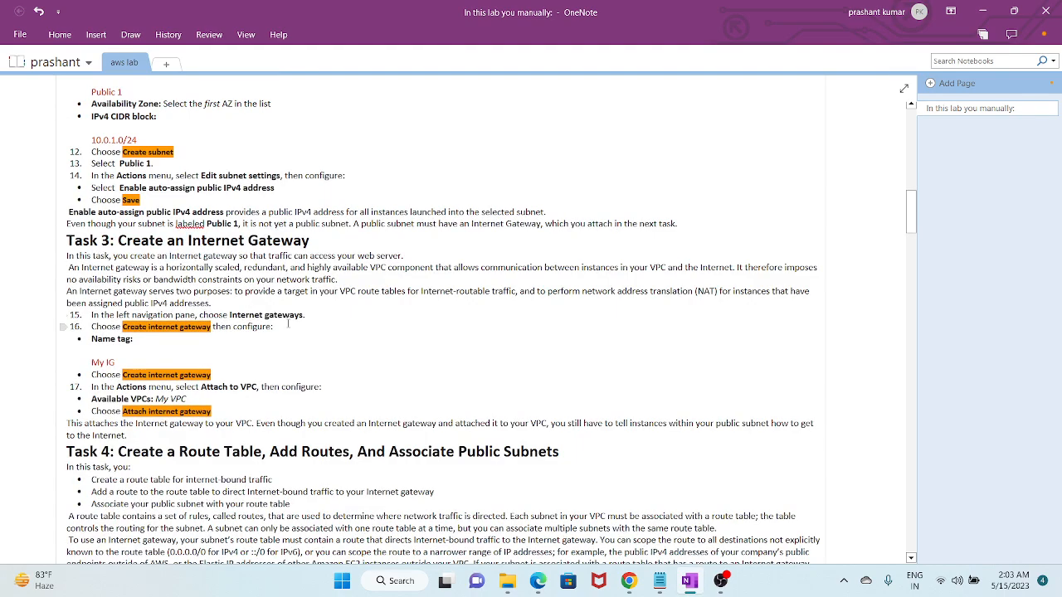
pyautogui.scroll(-3, 288, 324)
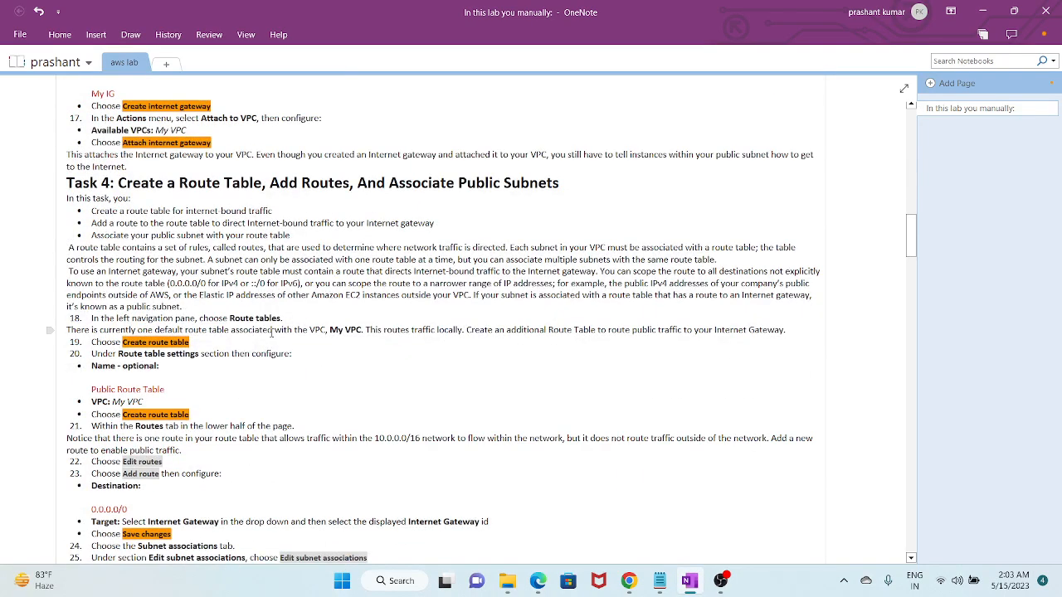
pyautogui.scroll(-1, 271, 332)
pyautogui.scroll(-3, 271, 333)
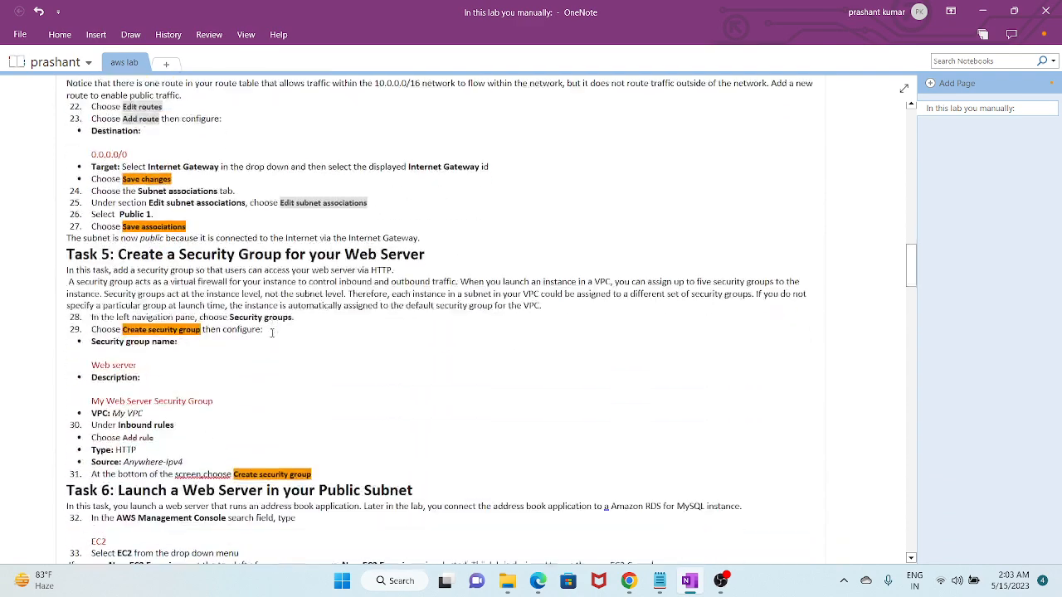
pyautogui.scroll(-3, 365, 302)
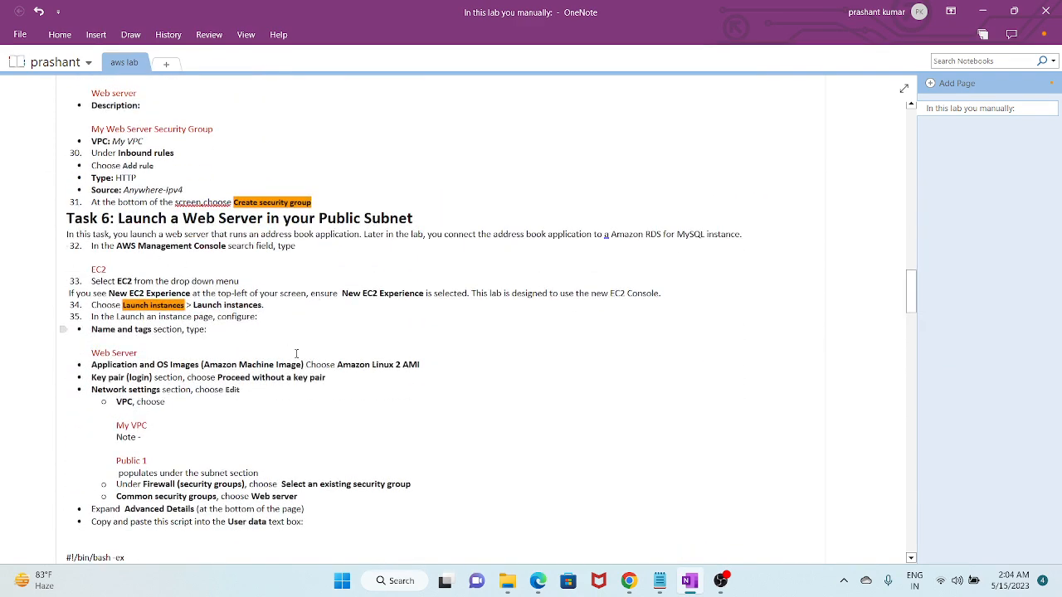
pyautogui.scroll(-5, 296, 354)
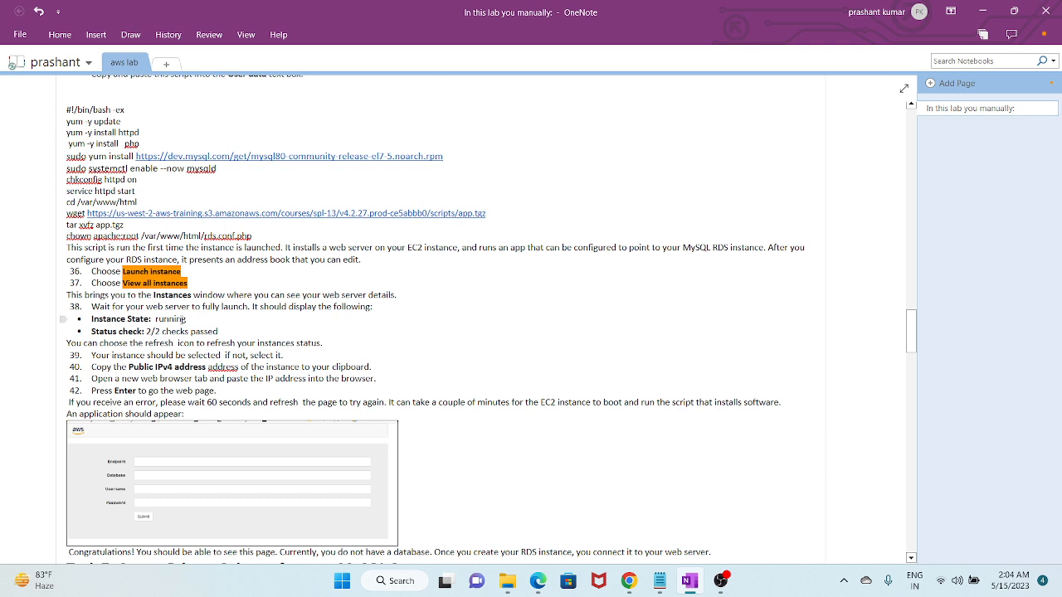
pyautogui.scroll(-3, 184, 318)
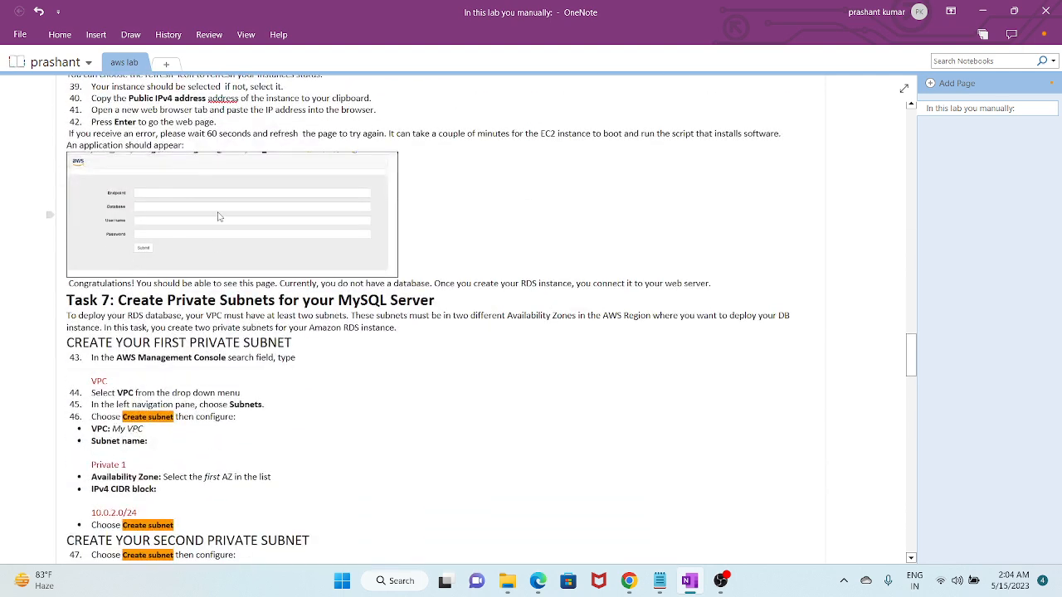
# Step: Switch to the web server's database connection page in the browser and enter admin as the username
pyautogui.moveTo(537, 581)
pyautogui.click(466, 502)
pyautogui.click(444, 10)
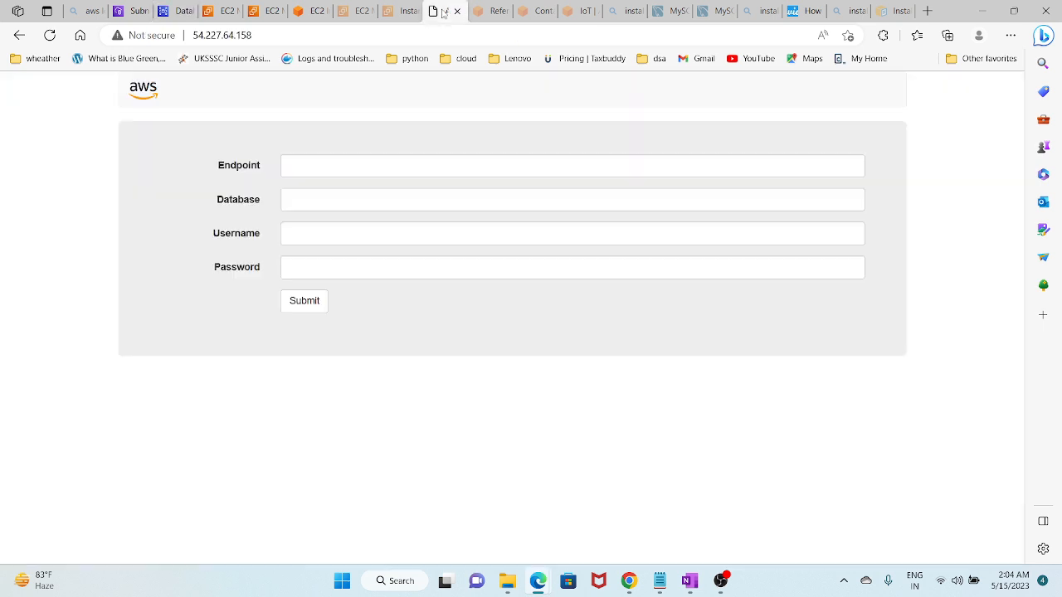
pyautogui.click(319, 167)
pyautogui.click(323, 199)
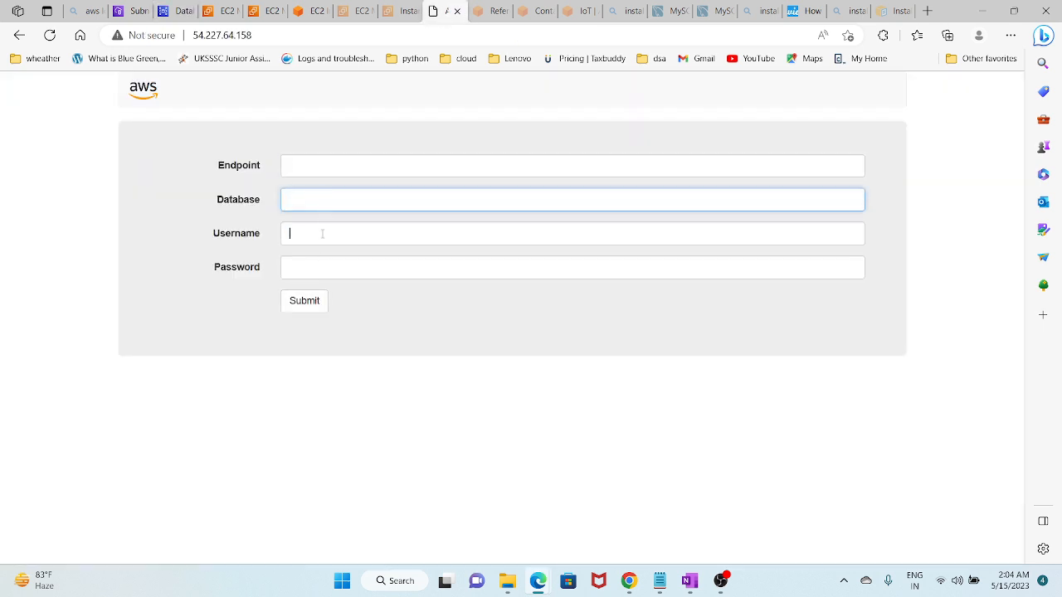
pyautogui.click(323, 234)
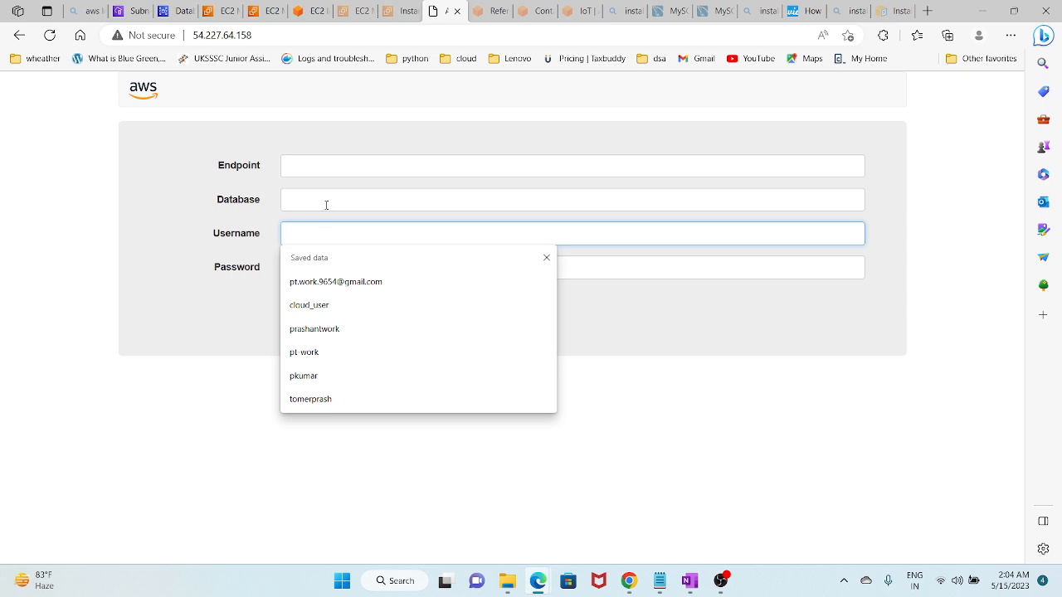
pyautogui.write('admin')
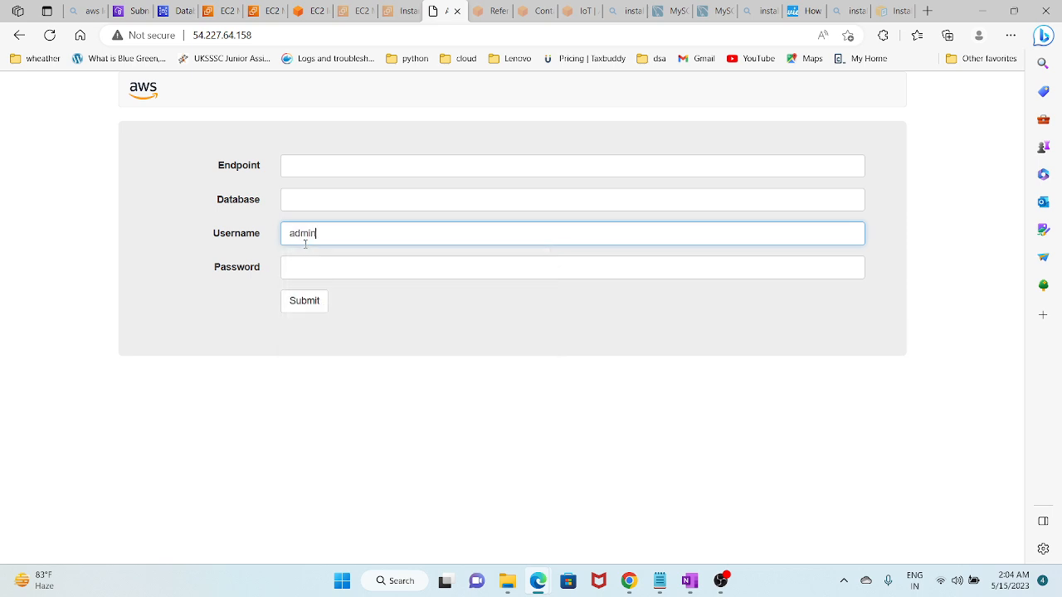
# Step: Enter the database account password in the web server's connection form
pyautogui.press('Tab')
pyautogui.write('a')
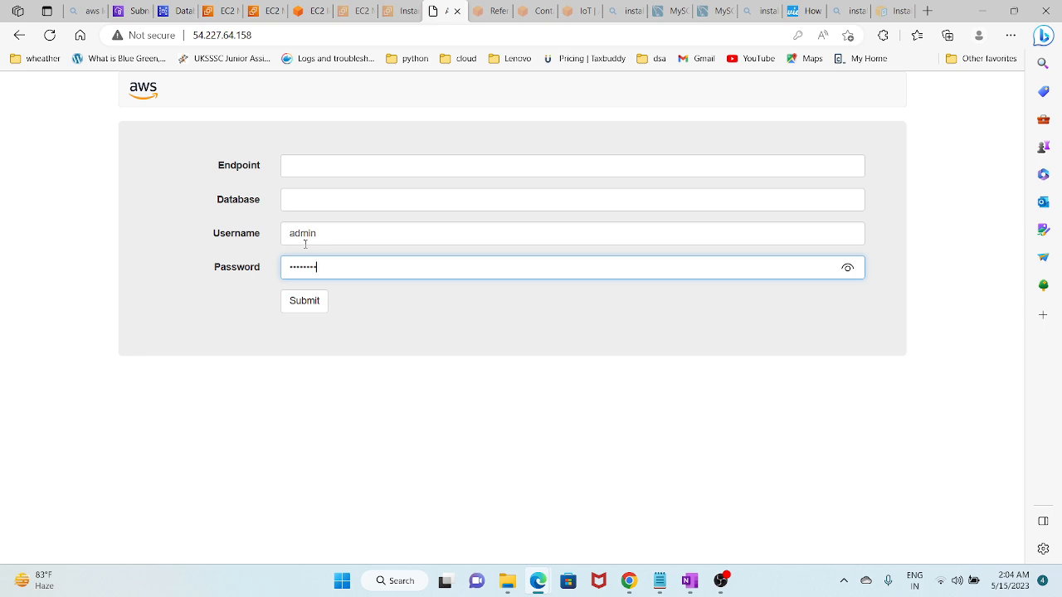
# Step: Find the DB instance identifier in the OneNote lab notes and copy myDB into the connection form's Database field
pyautogui.click(340, 194)
pyautogui.click(689, 581)
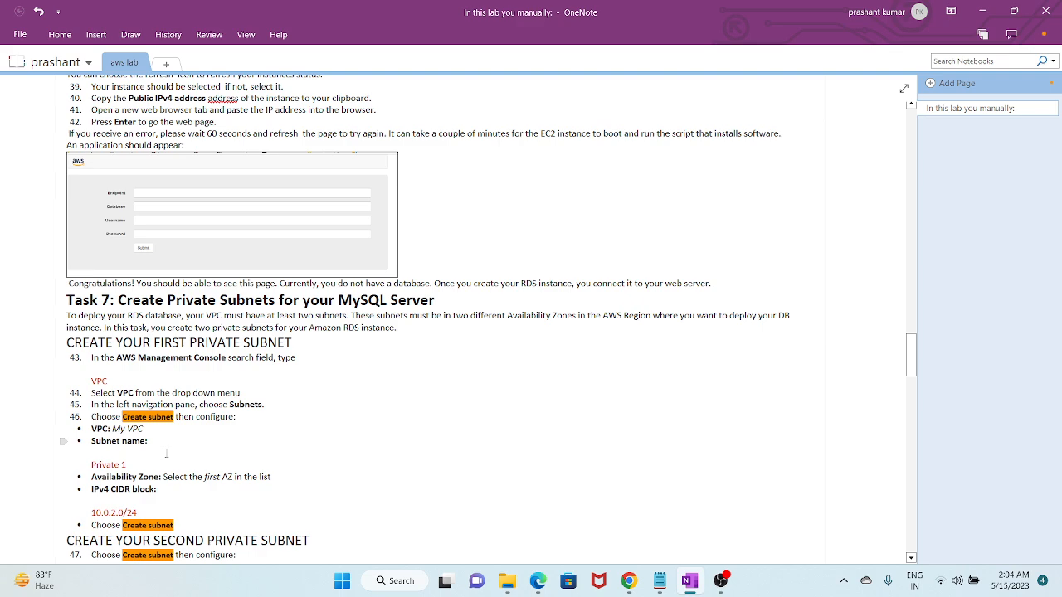
pyautogui.scroll(-10, 166, 454)
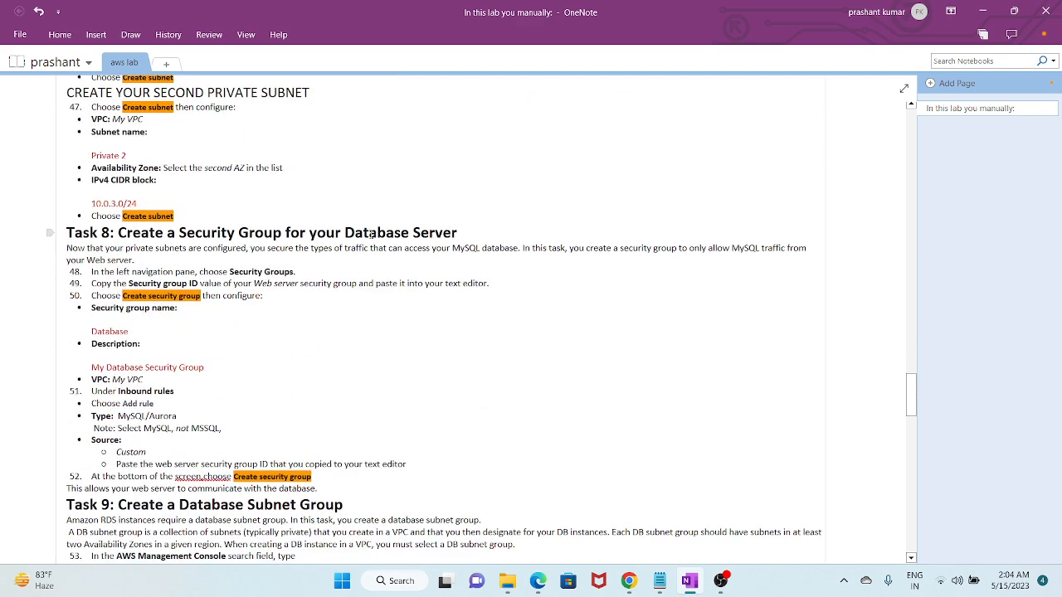
pyautogui.scroll(-6, 372, 235)
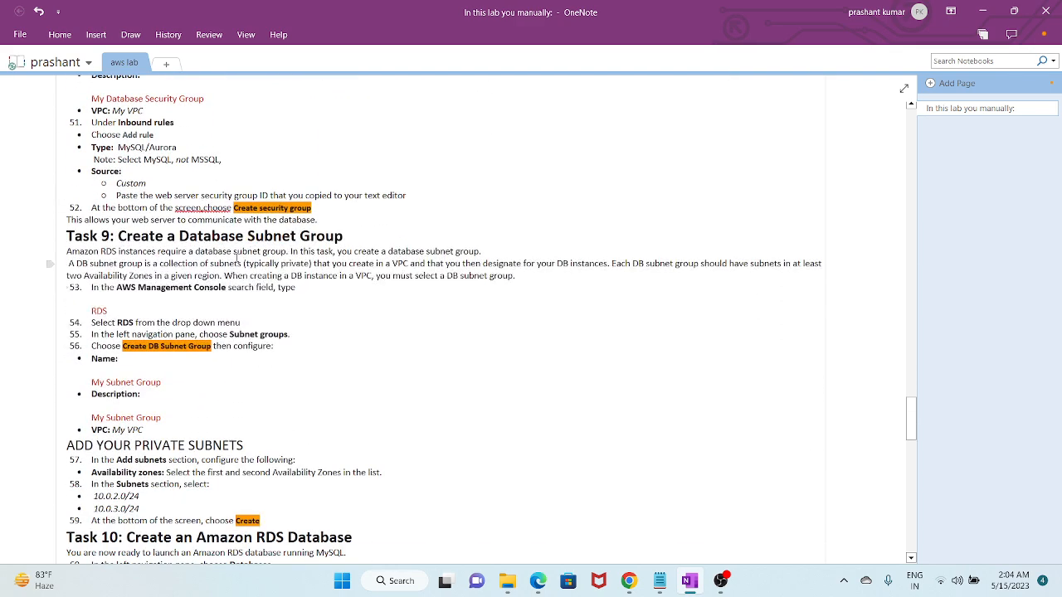
pyautogui.scroll(-6, 322, 246)
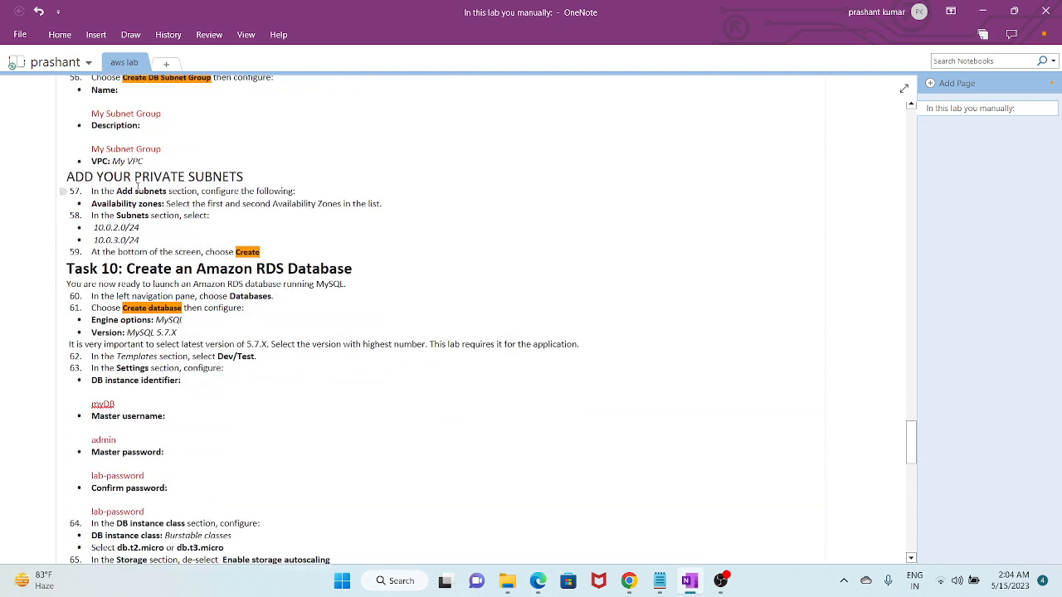
pyautogui.scroll(-2, 304, 276)
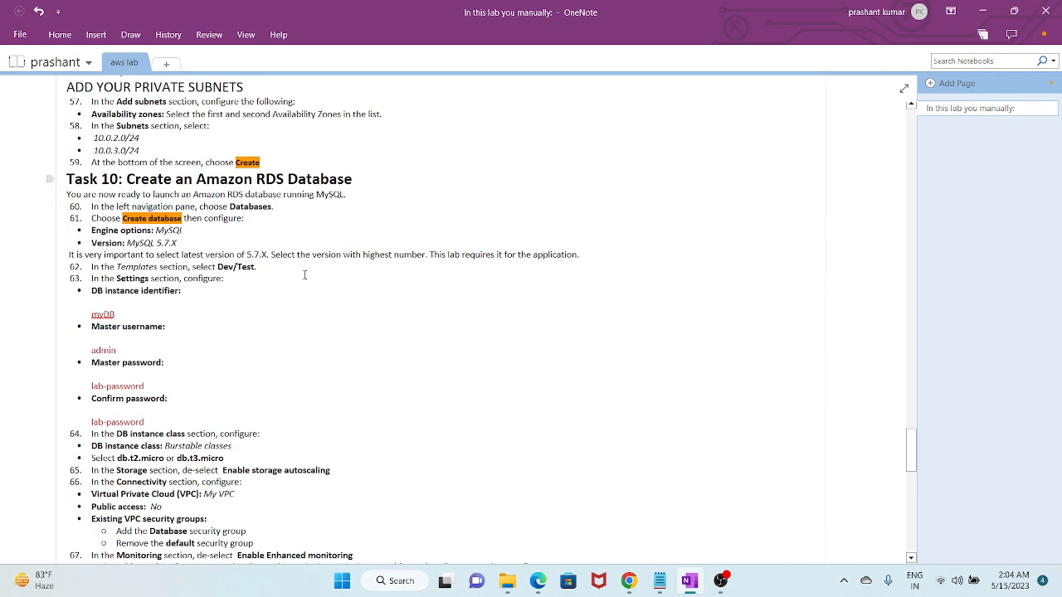
pyautogui.scroll(-2, 255, 266)
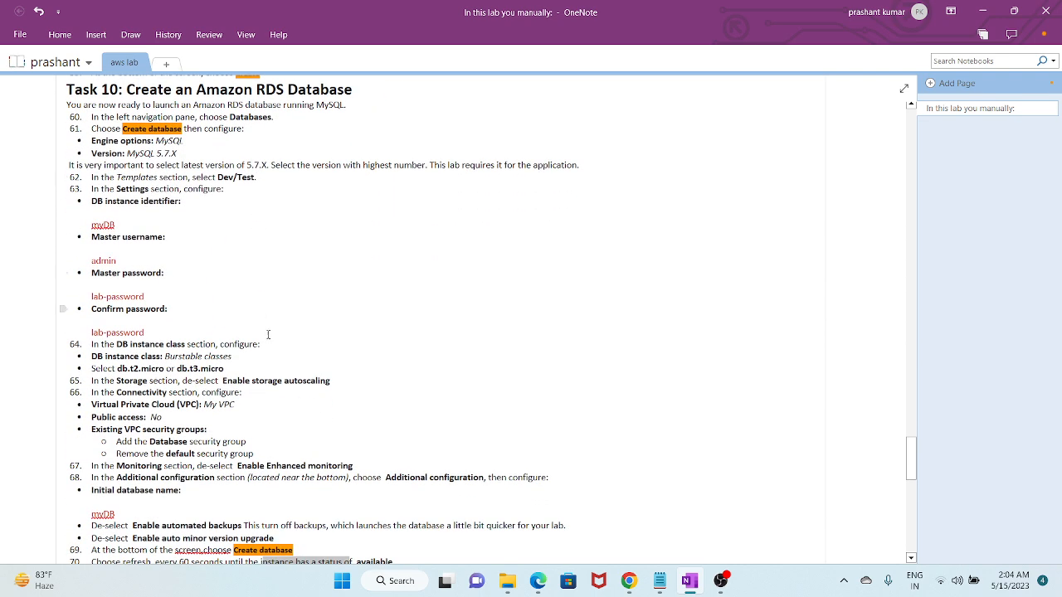
pyautogui.scroll(-6, 276, 381)
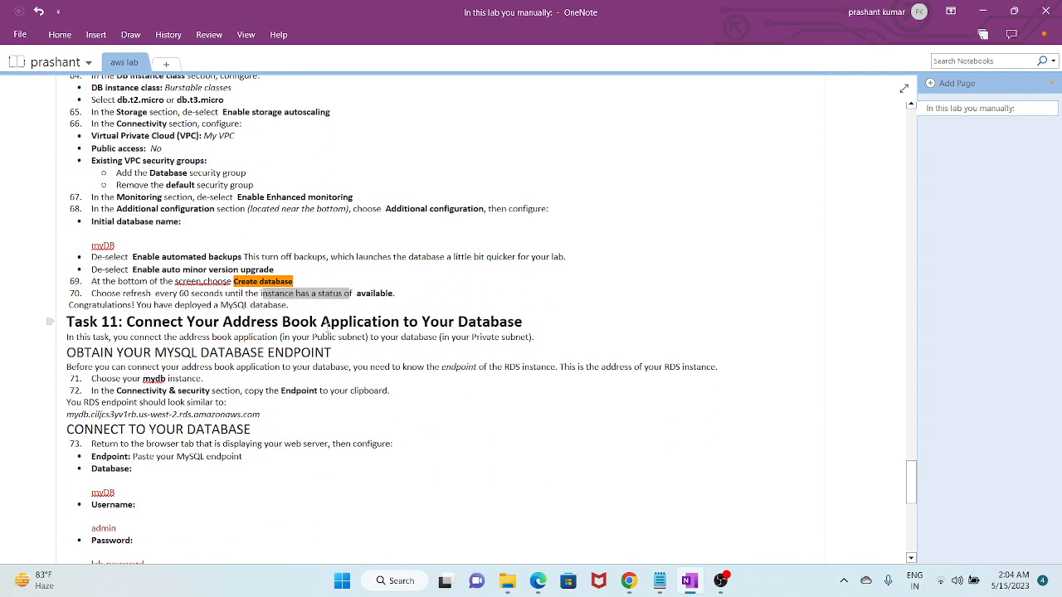
pyautogui.scroll(4, 207, 239)
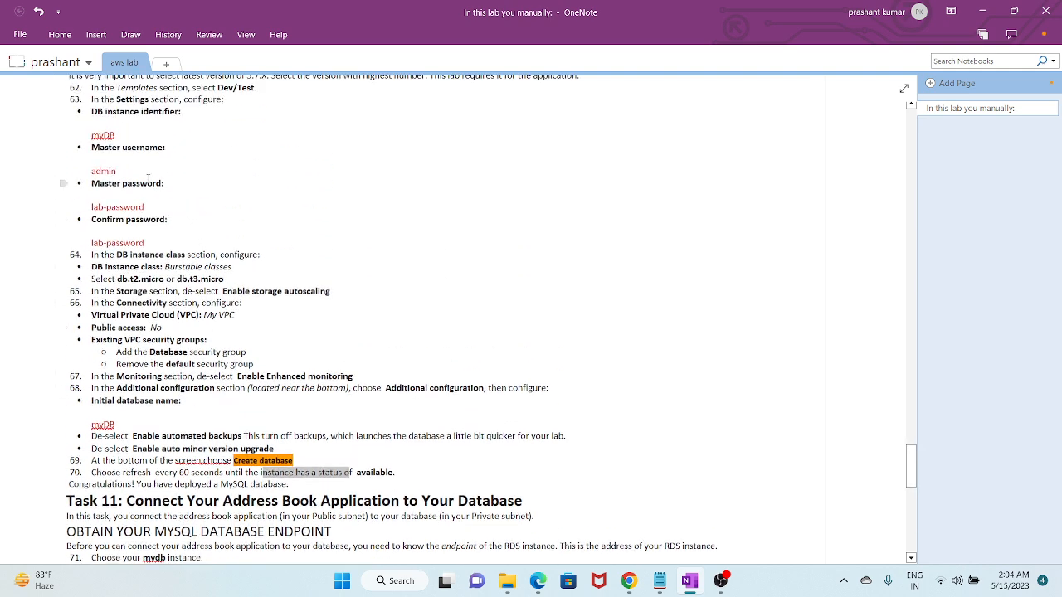
pyautogui.doubleClick(103, 134)
pyautogui.hotkey('ctrl', 'c')
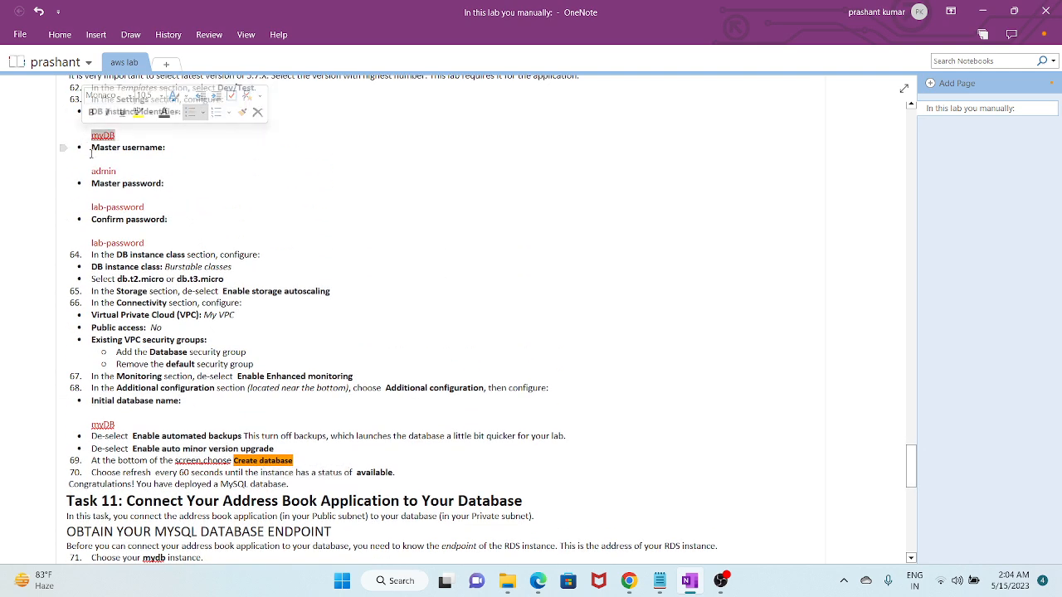
pyautogui.scroll(4, 283, 329)
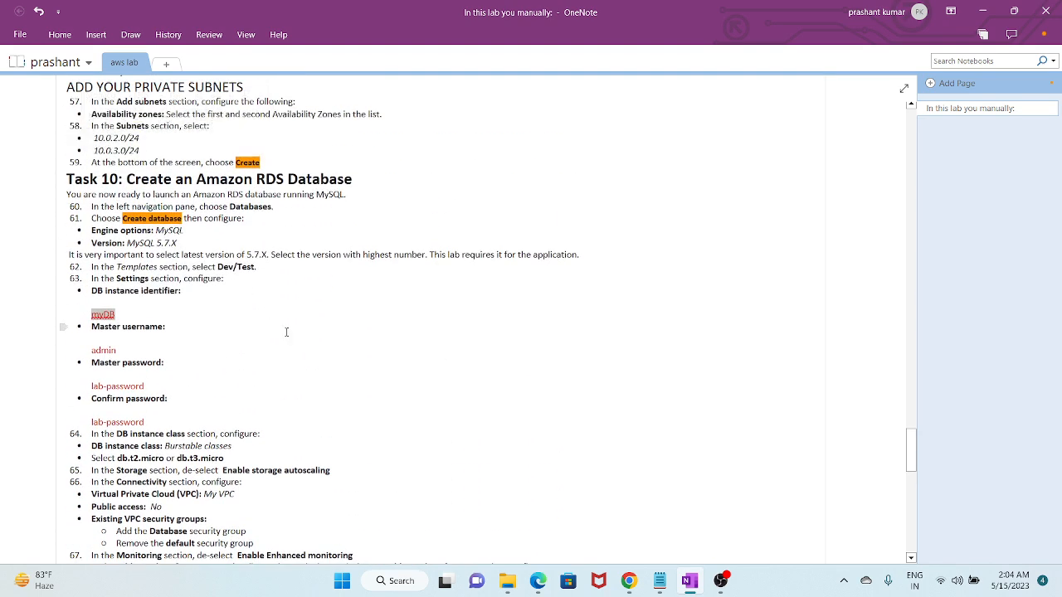
pyautogui.click(983, 12)
pyautogui.hotkey('ctrl', 'v')
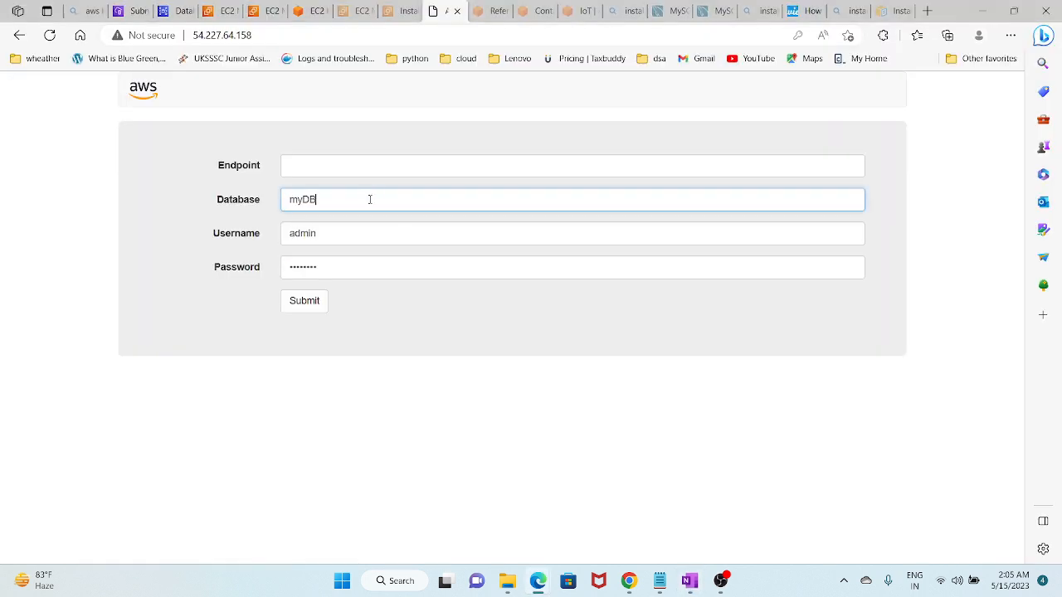
# Step: Switch to the mydb details in the RDS console, check the DB identifier and reload the page
pyautogui.click(212, 18)
pyautogui.click(177, 11)
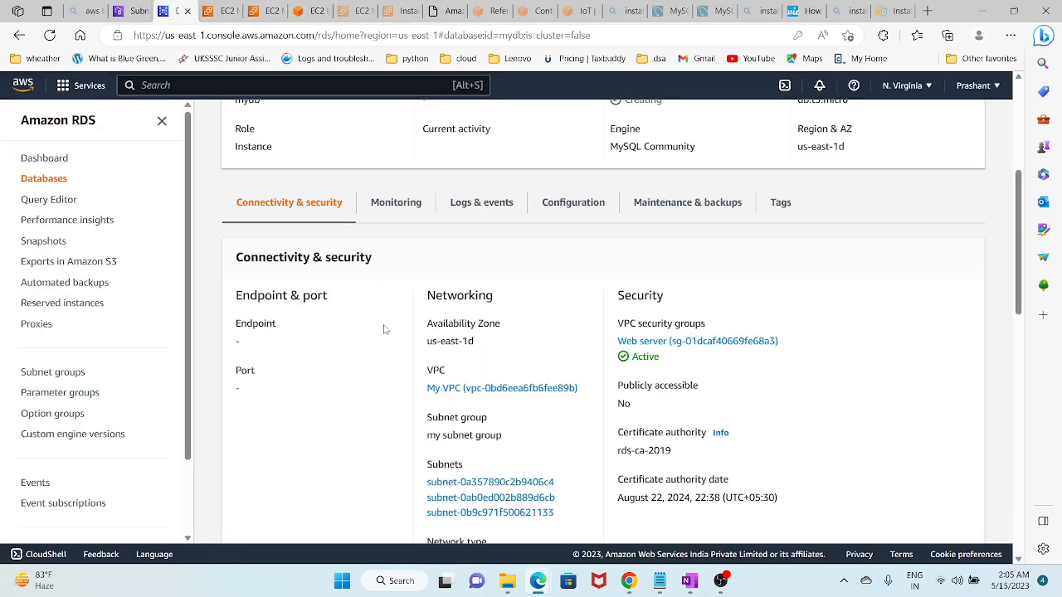
pyautogui.scroll(2, 349, 380)
pyautogui.moveTo(284, 249); pyautogui.dragTo(228, 252)
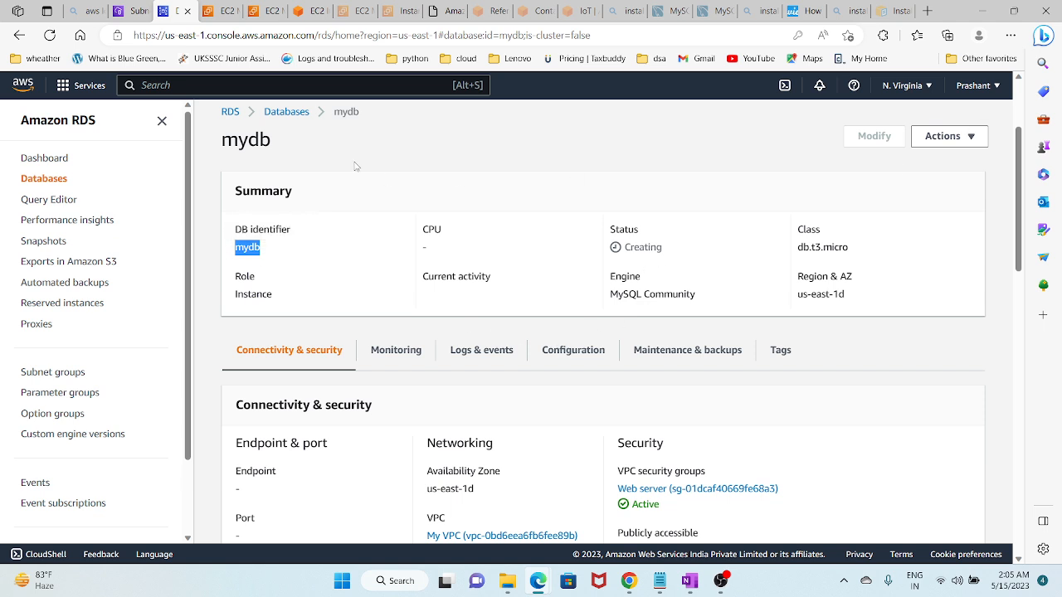
pyautogui.click(50, 35)
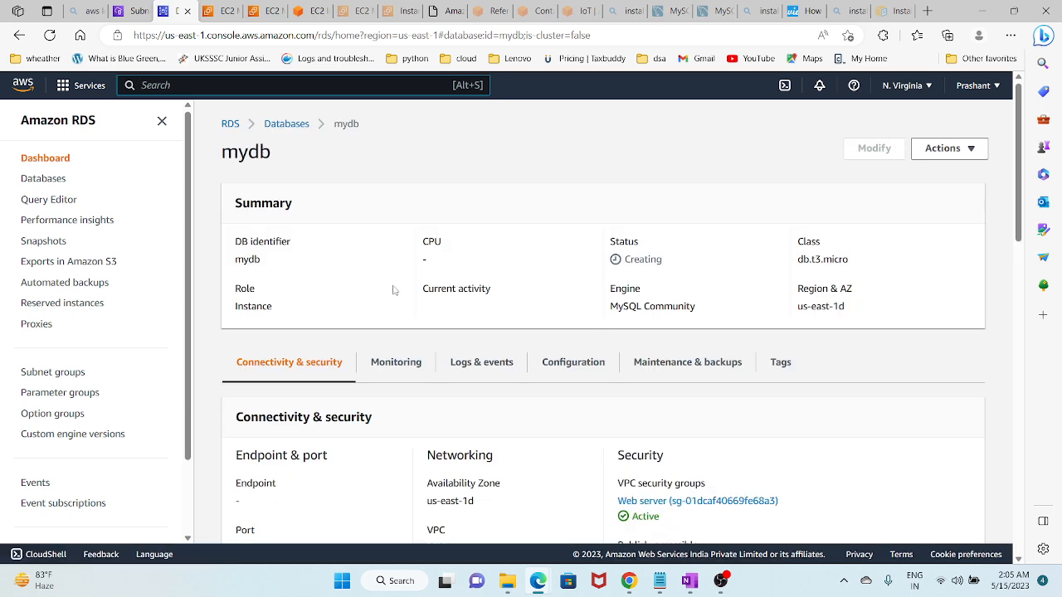
# Step: Reopen mydb from the databases list to look for its endpoint, and return to the list
pyautogui.click(286, 123)
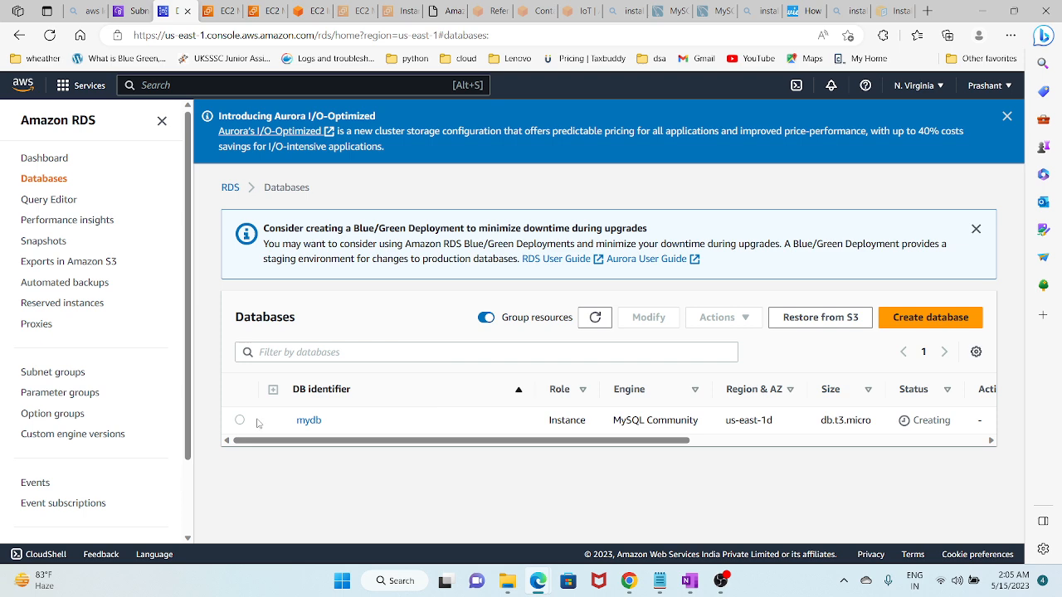
pyautogui.click(239, 420)
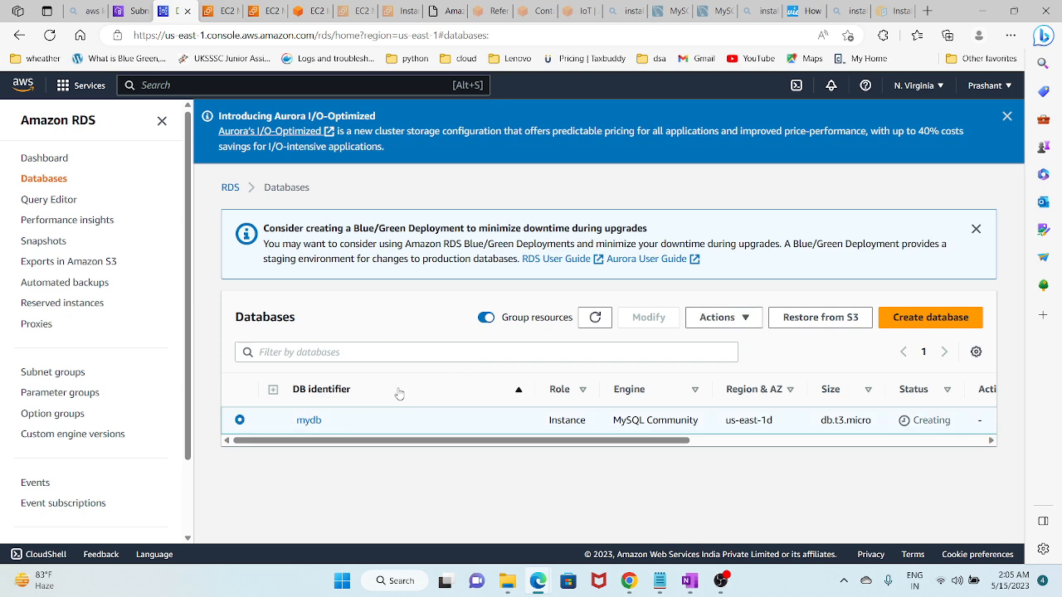
pyautogui.click(311, 420)
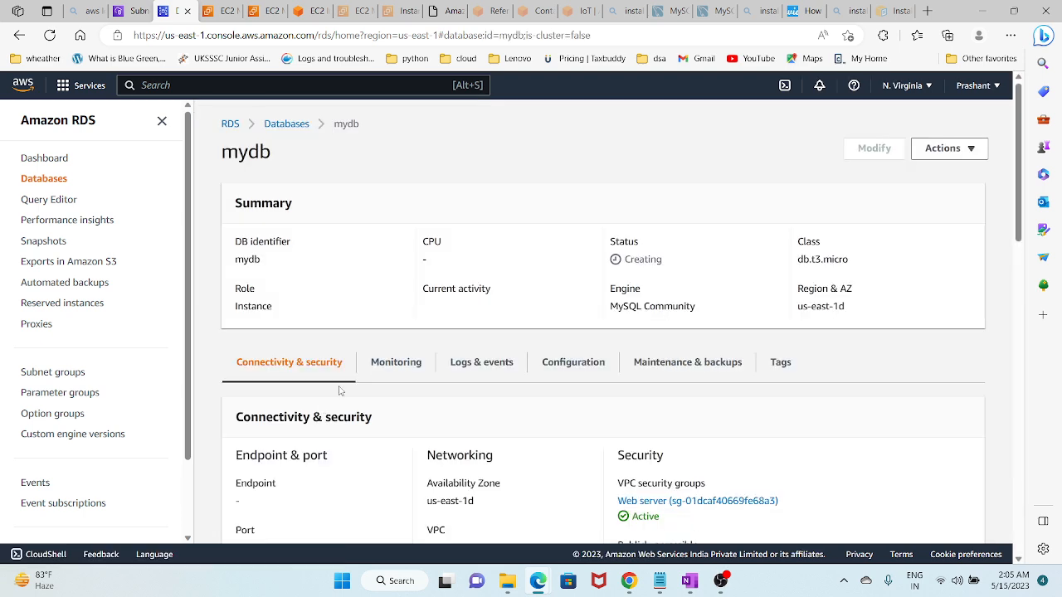
pyautogui.scroll(-3, 338, 393)
pyautogui.scroll(3, 278, 350)
pyautogui.click(299, 131)
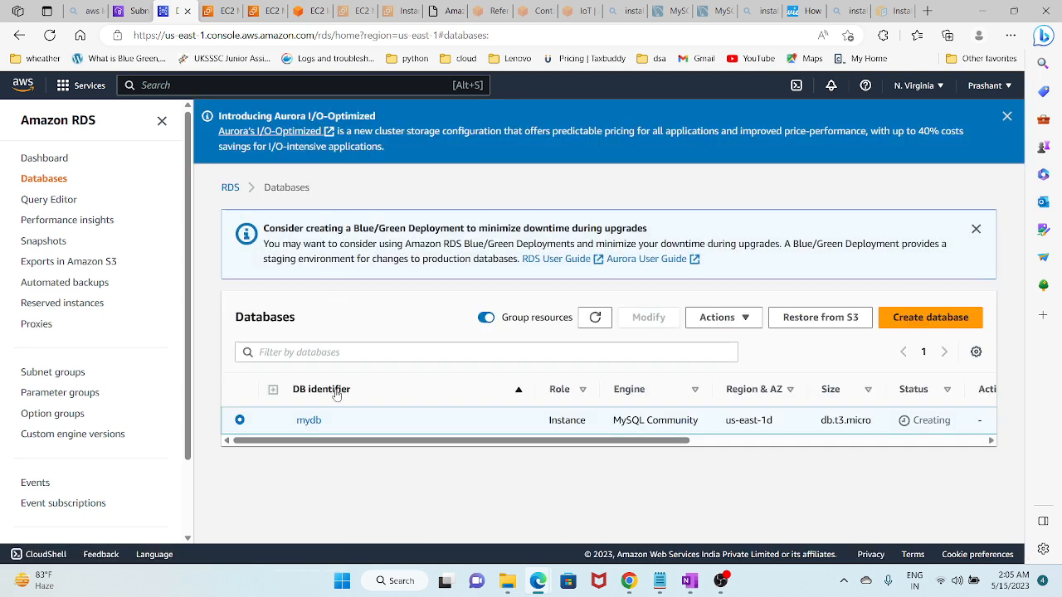
# Step: Check the Endpoint field on the web server's connection page, and look for the endpoint in mydb's RDS details
pyautogui.click(439, 10)
pyautogui.click(383, 165)
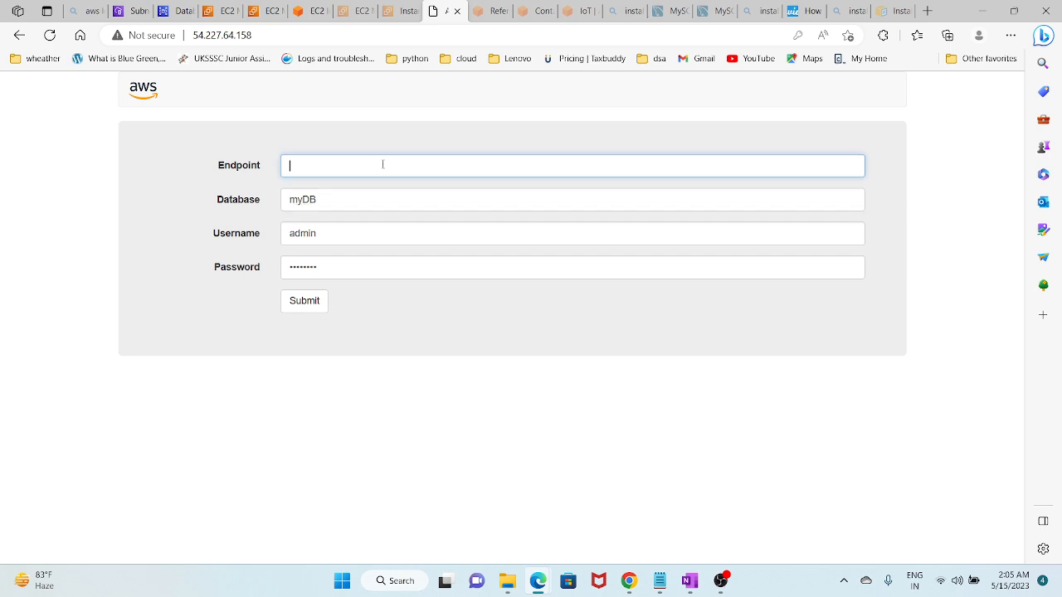
pyautogui.click(177, 10)
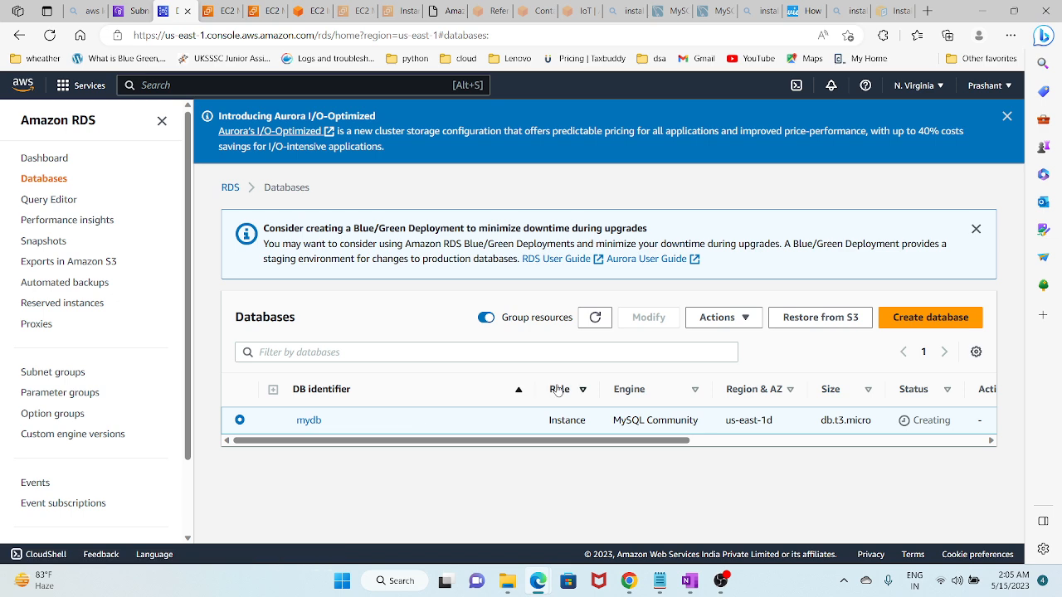
pyautogui.click(308, 420)
pyautogui.scroll(-3, 388, 336)
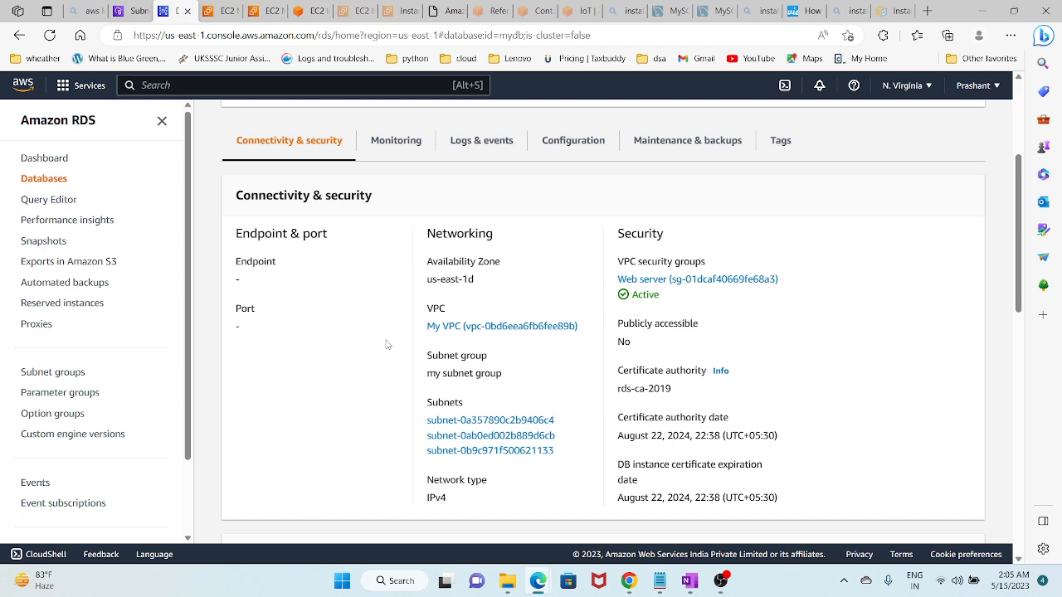
pyautogui.scroll(3, 386, 344)
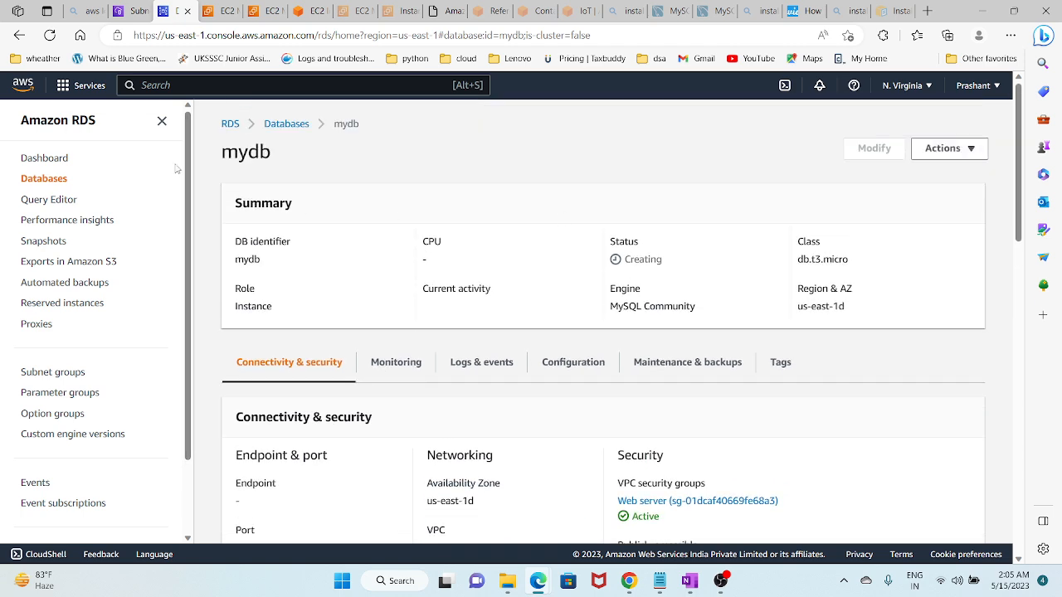
# Step: Reload the mydb details and examine its connectivity, security group rules and replication information
pyautogui.click(49, 35)
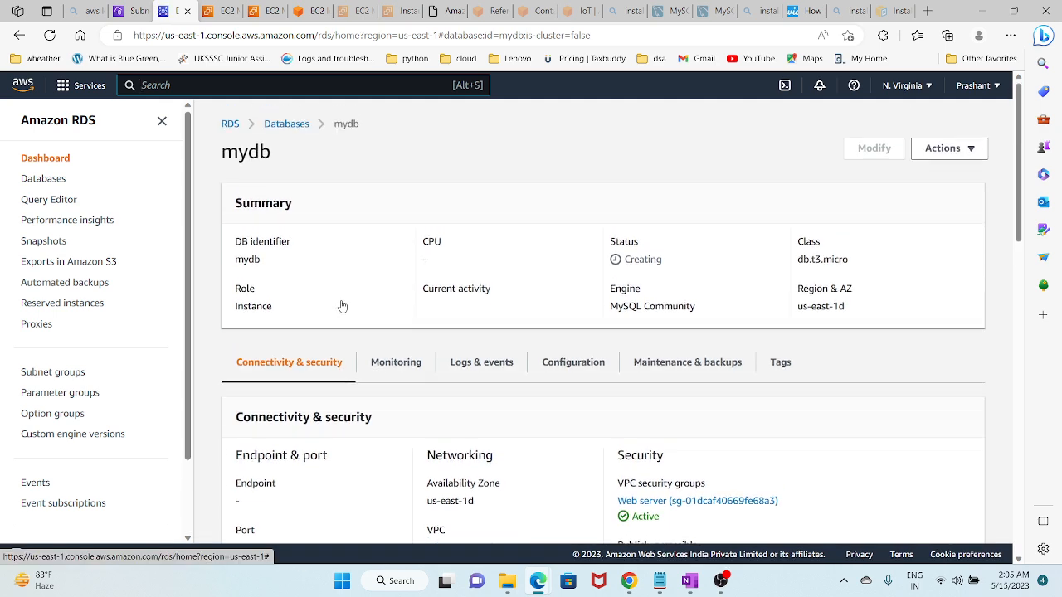
pyautogui.scroll(-2, 342, 306)
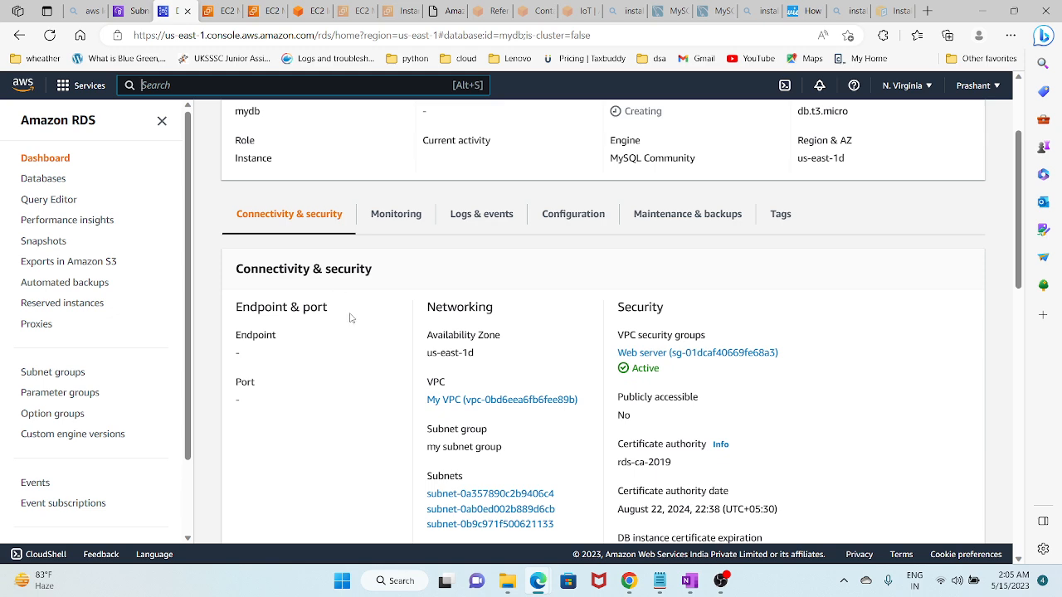
pyautogui.scroll(-3, 463, 426)
pyautogui.scroll(-3, 463, 425)
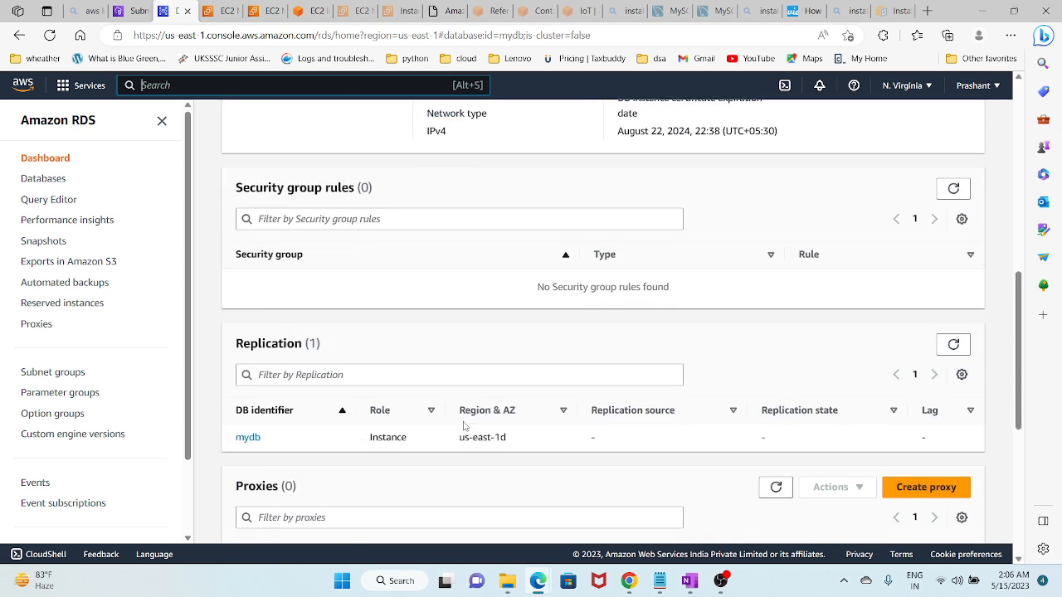
# Step: Reopen mydb from its replication entry and check the instance's status, endpoint and port again
pyautogui.click(246, 435)
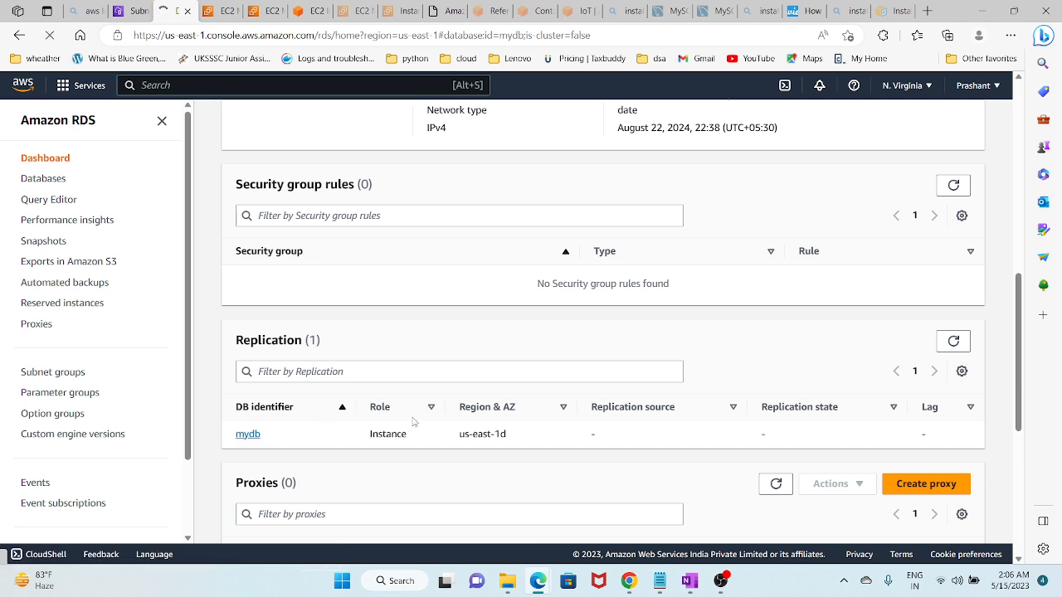
pyautogui.click(248, 437)
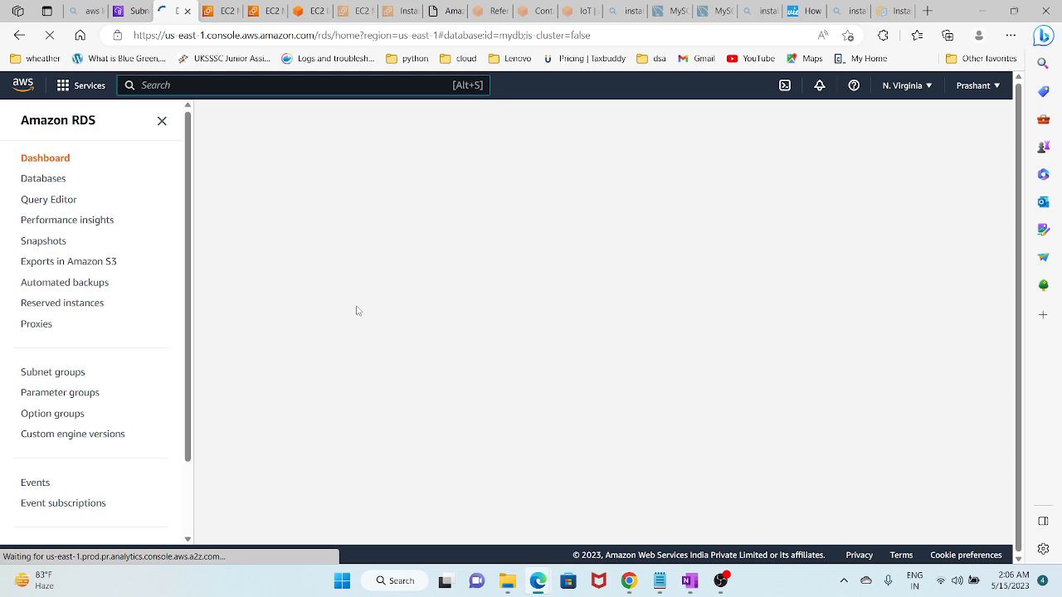
pyautogui.scroll(-2, 358, 311)
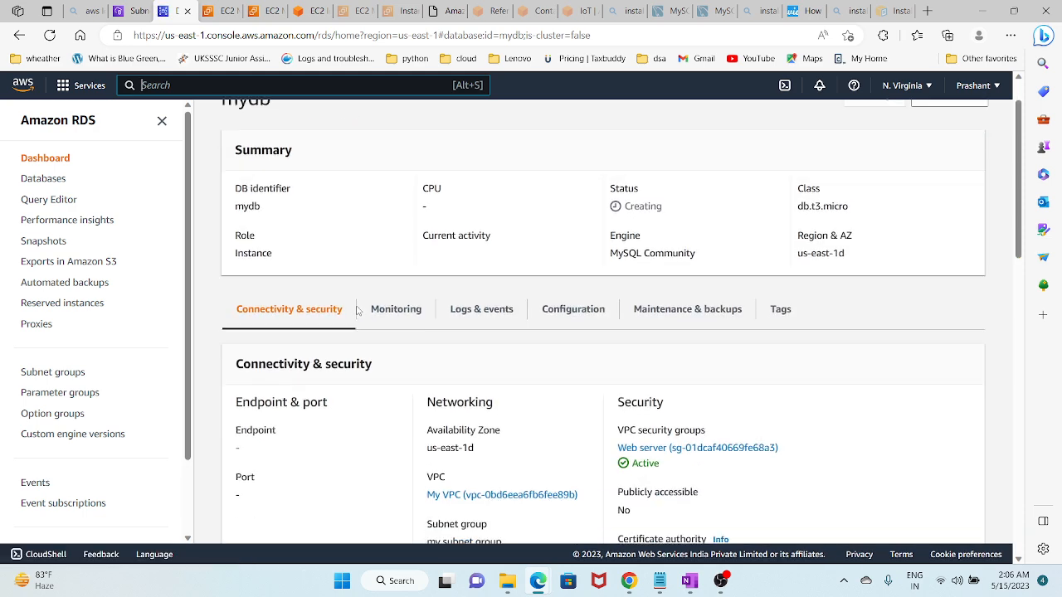
pyautogui.scroll(-1, 376, 355)
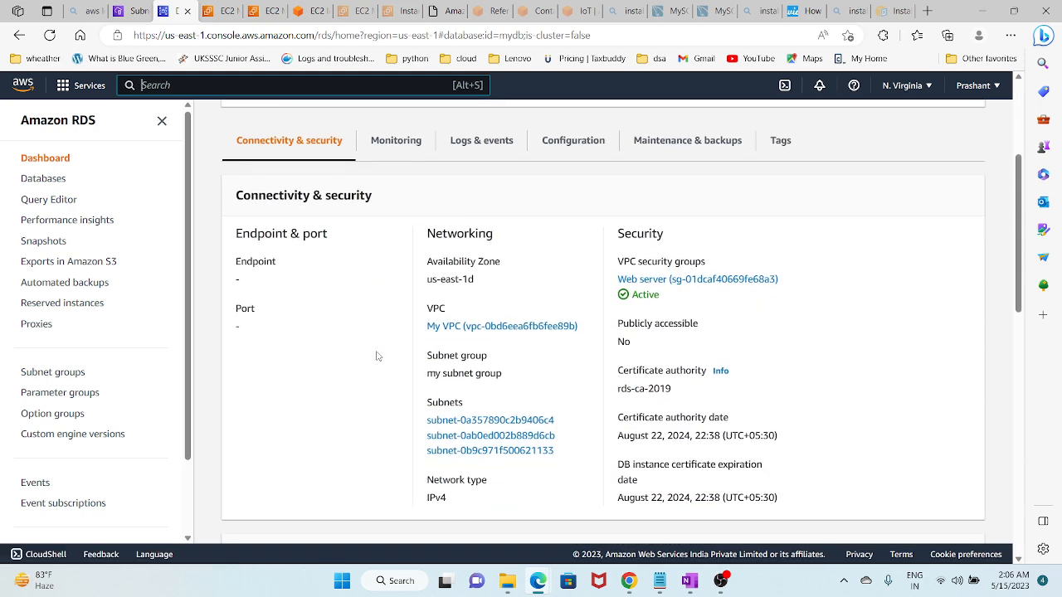
pyautogui.scroll(1, 376, 355)
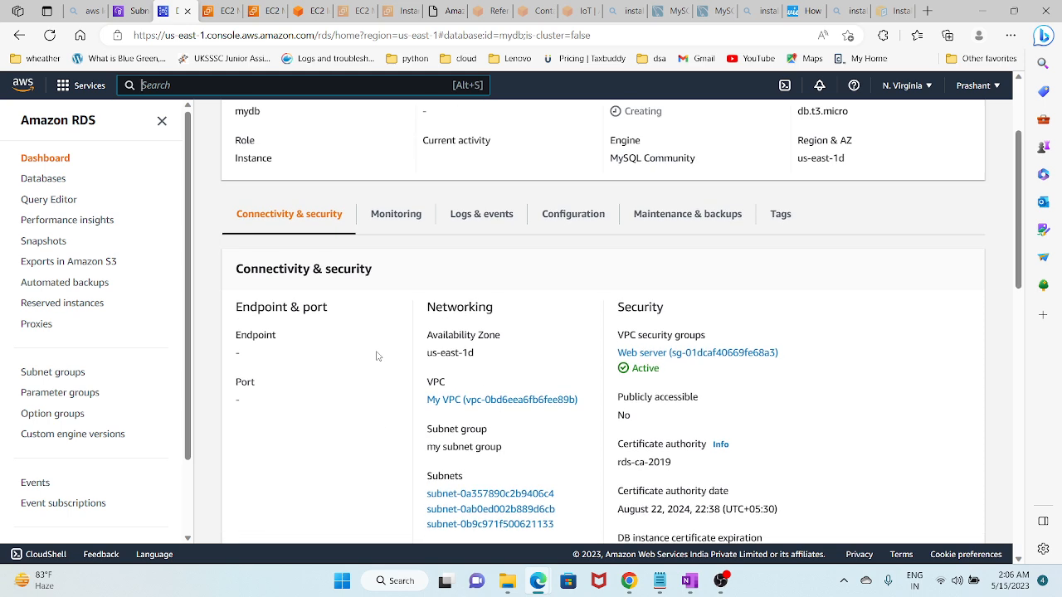
pyautogui.scroll(2, 405, 241)
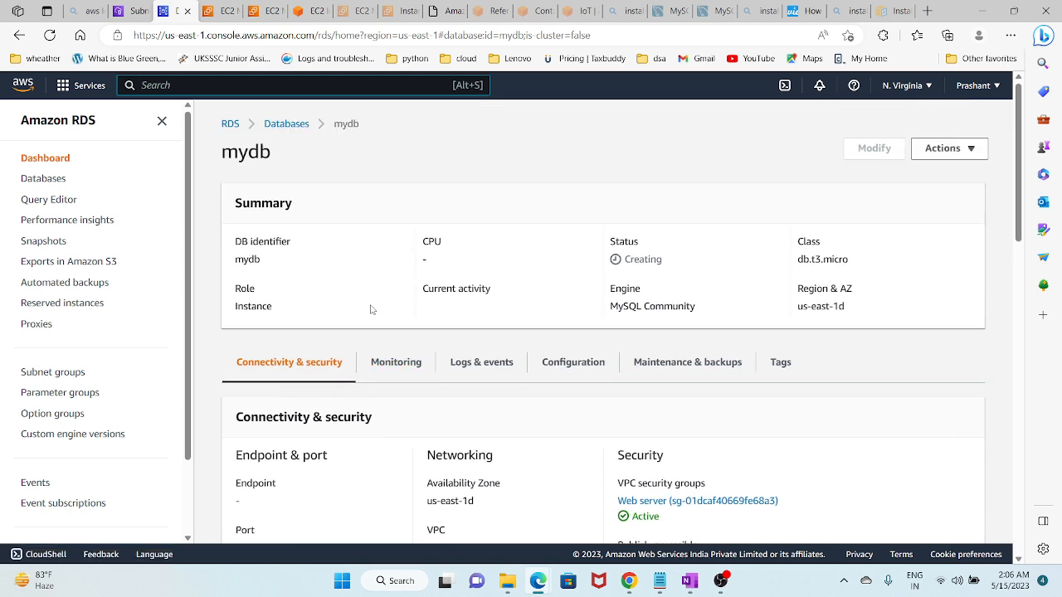
# Step: Switch to the OneNote lab notes and review the instructions of Task 1: Create a VPC
pyautogui.click(690, 581)
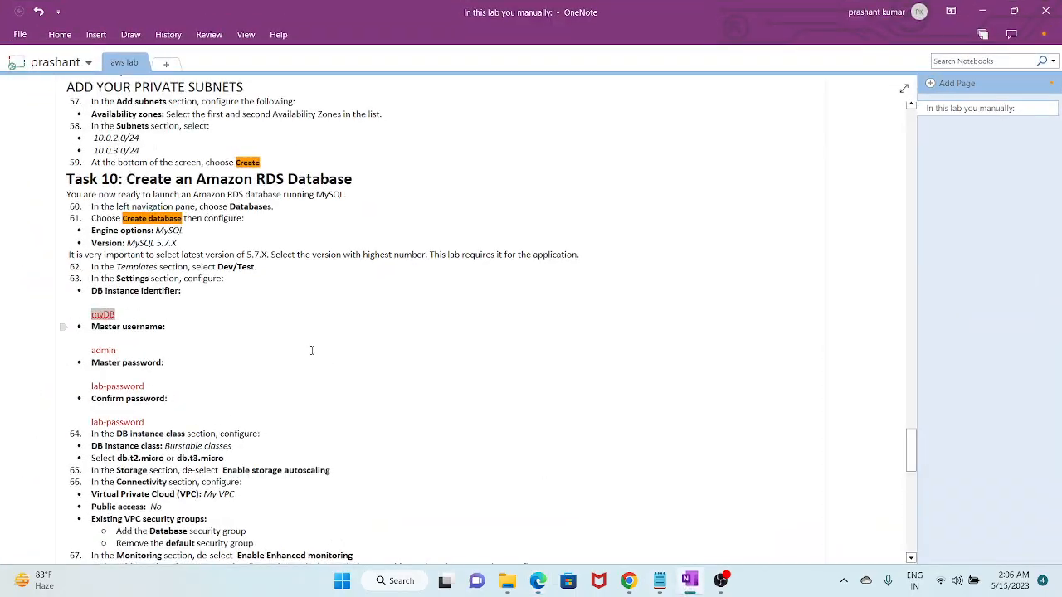
pyautogui.scroll(20, 312, 341)
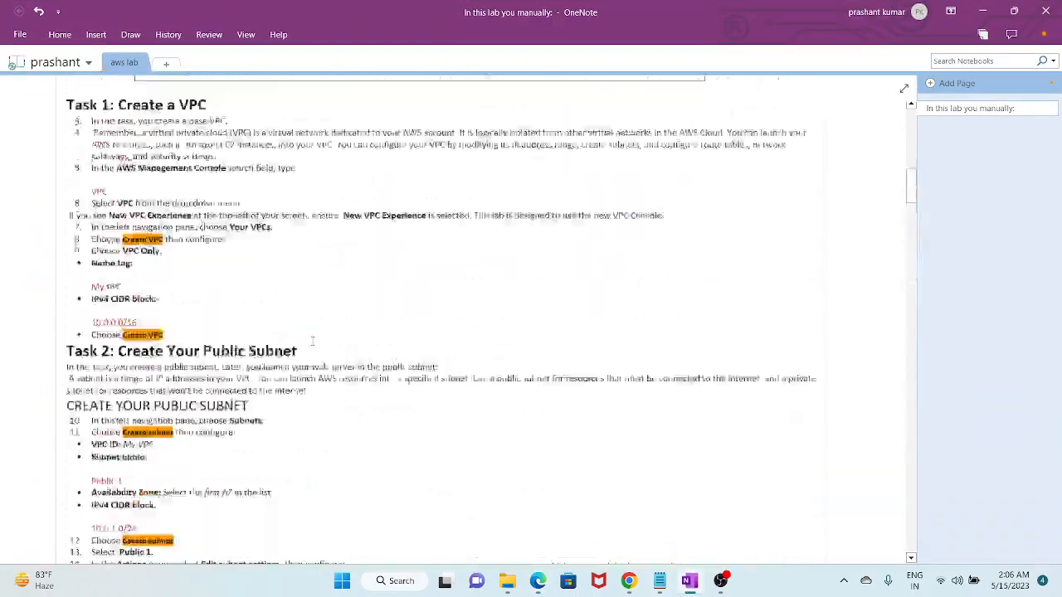
pyautogui.scroll(-8, 298, 331)
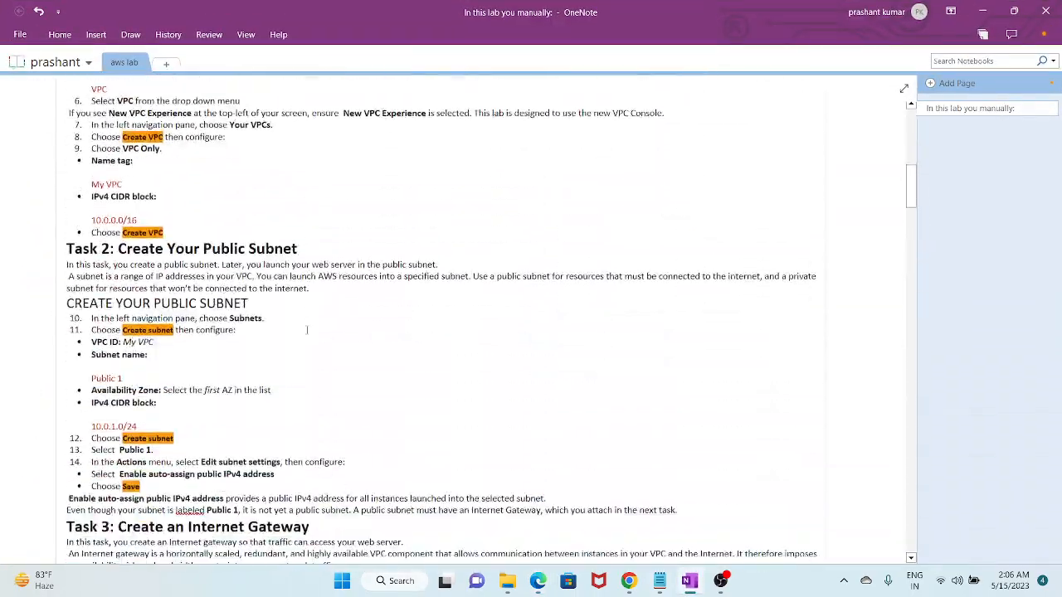
pyautogui.scroll(3, 297, 331)
pyautogui.moveTo(73, 184); pyautogui.dragTo(287, 406)
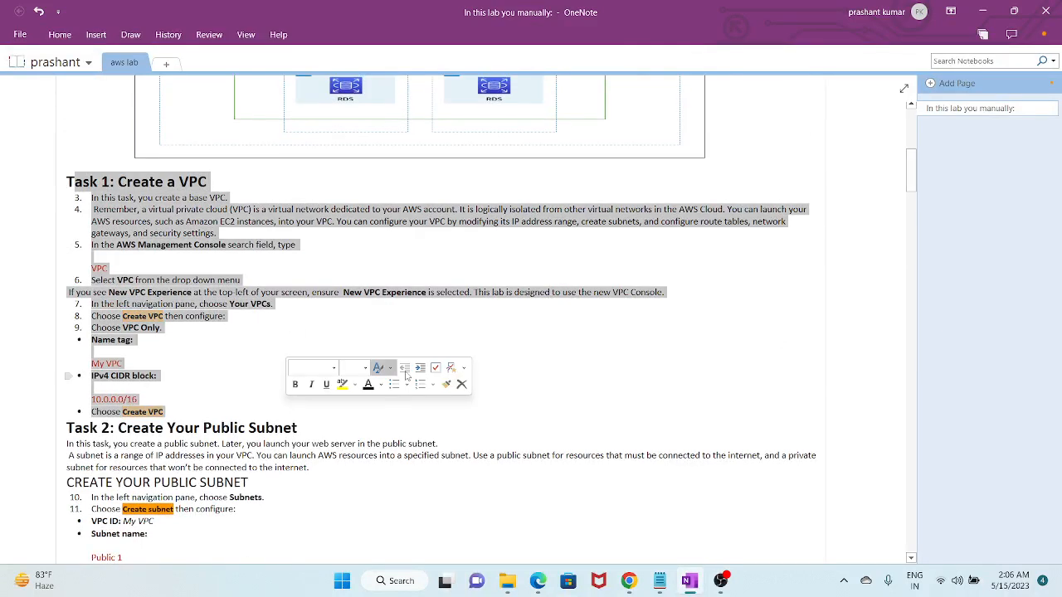
pyautogui.click(546, 354)
# Step: Review Tasks 2 to 4 of the lab notes, covering the public subnet, the Internet gateway and the route table
pyautogui.scroll(-5, 546, 354)
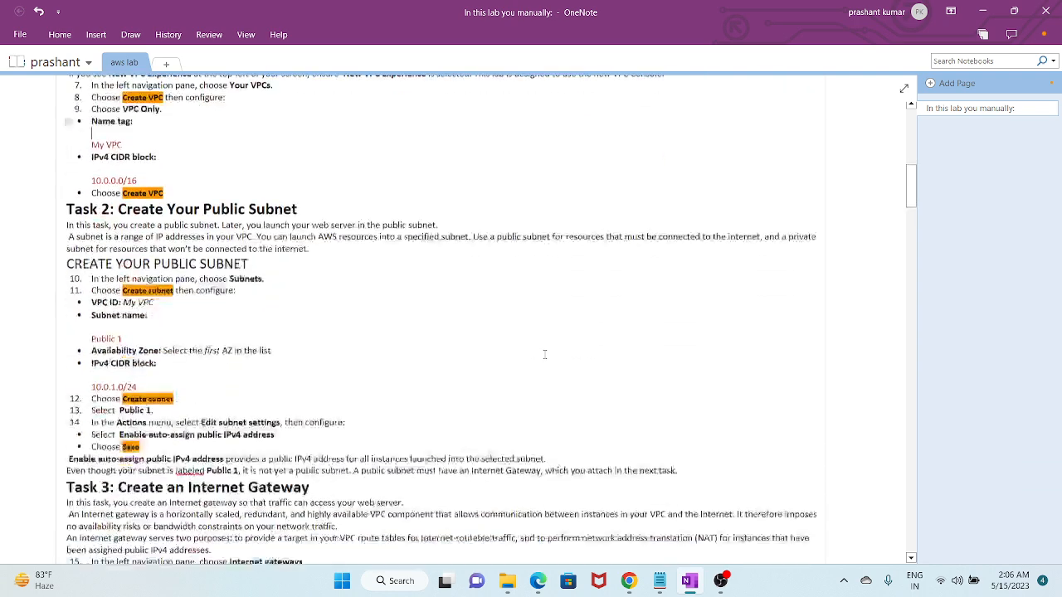
pyautogui.moveTo(72, 160); pyautogui.dragTo(677, 420)
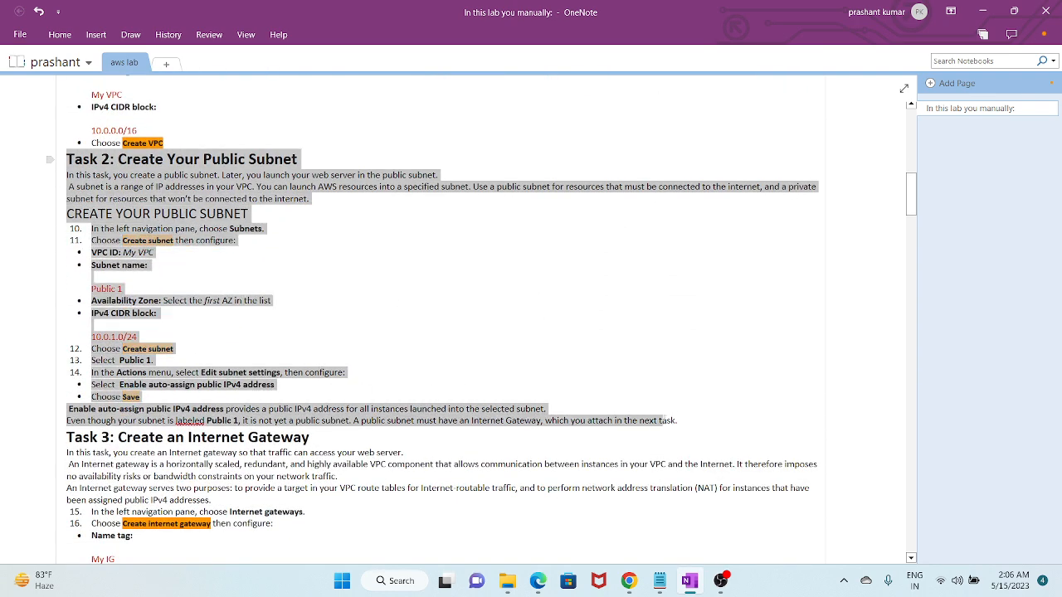
pyautogui.scroll(-5, 375, 304)
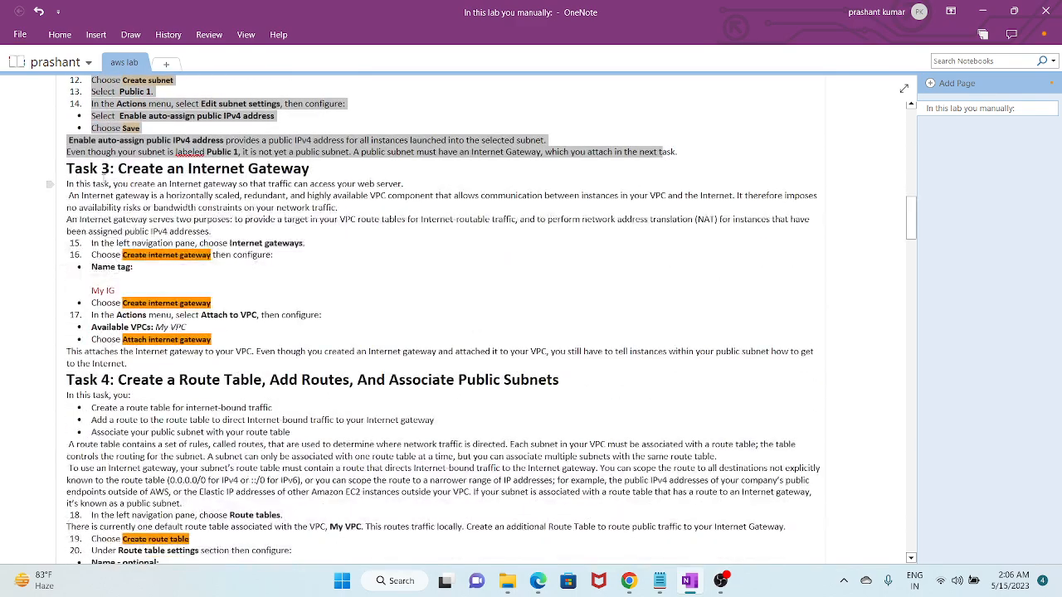
pyautogui.moveTo(65, 168); pyautogui.dragTo(682, 362)
pyautogui.scroll(-5, 550, 320)
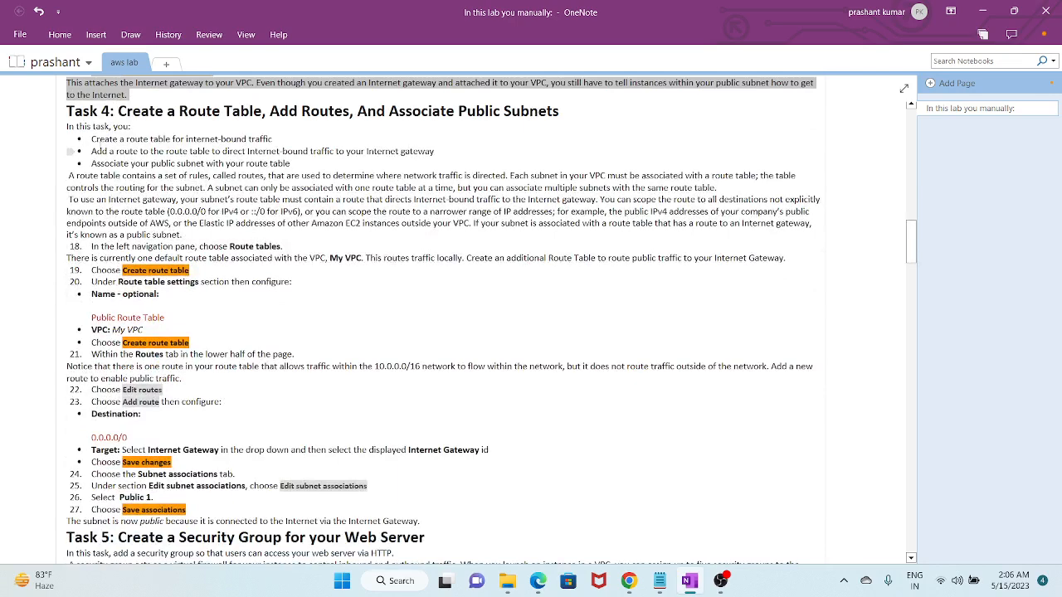
pyautogui.moveTo(69, 110); pyautogui.dragTo(356, 507)
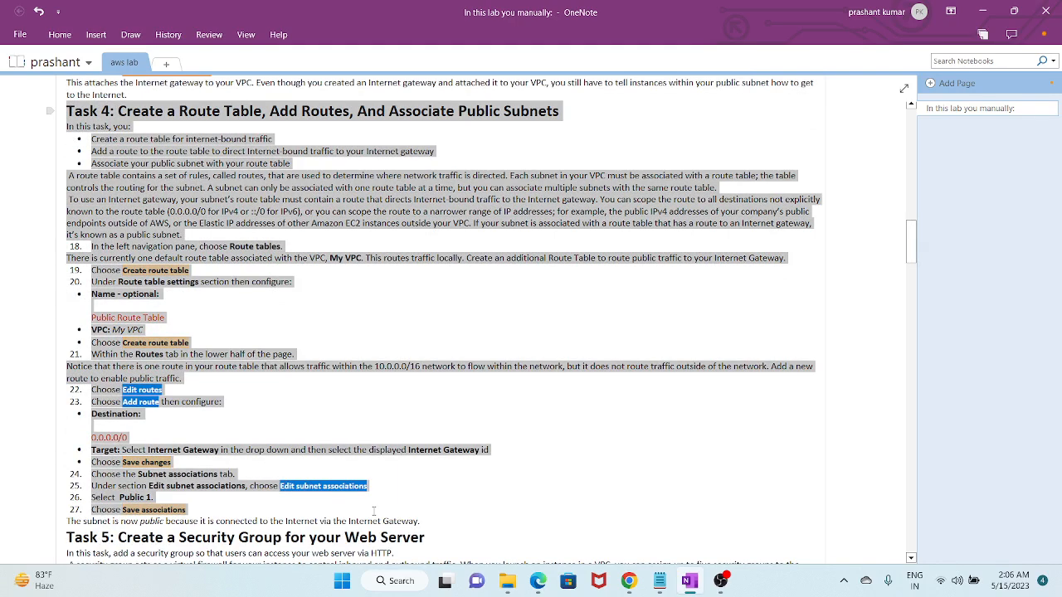
pyautogui.click(420, 320)
# Step: Review Task 5 on the web server's security group and Task 6's instance launch settings in the lab notes
pyautogui.scroll(-5, 420, 320)
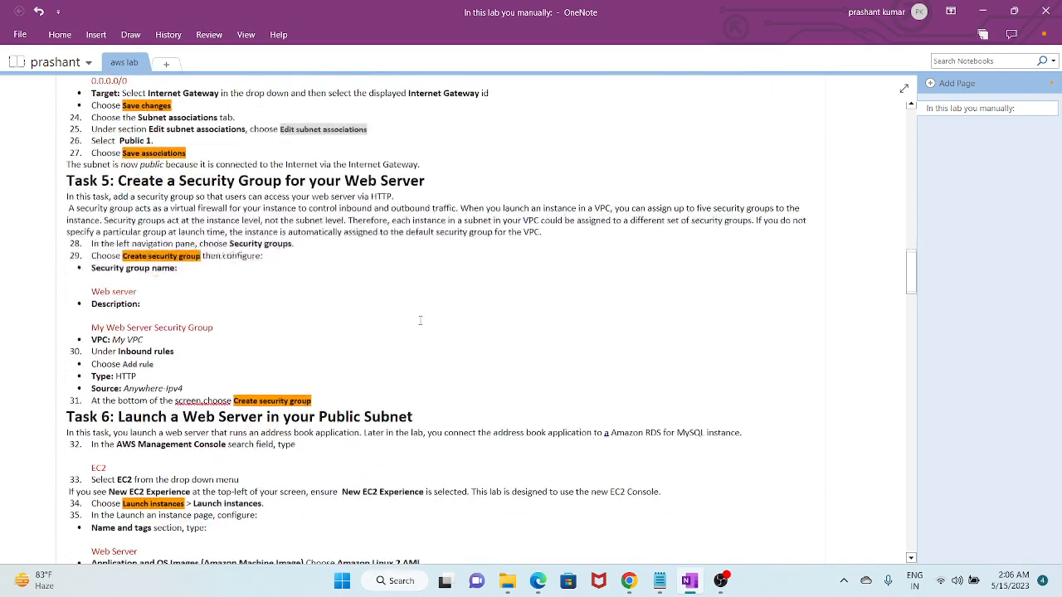
pyautogui.moveTo(66, 179); pyautogui.dragTo(399, 394)
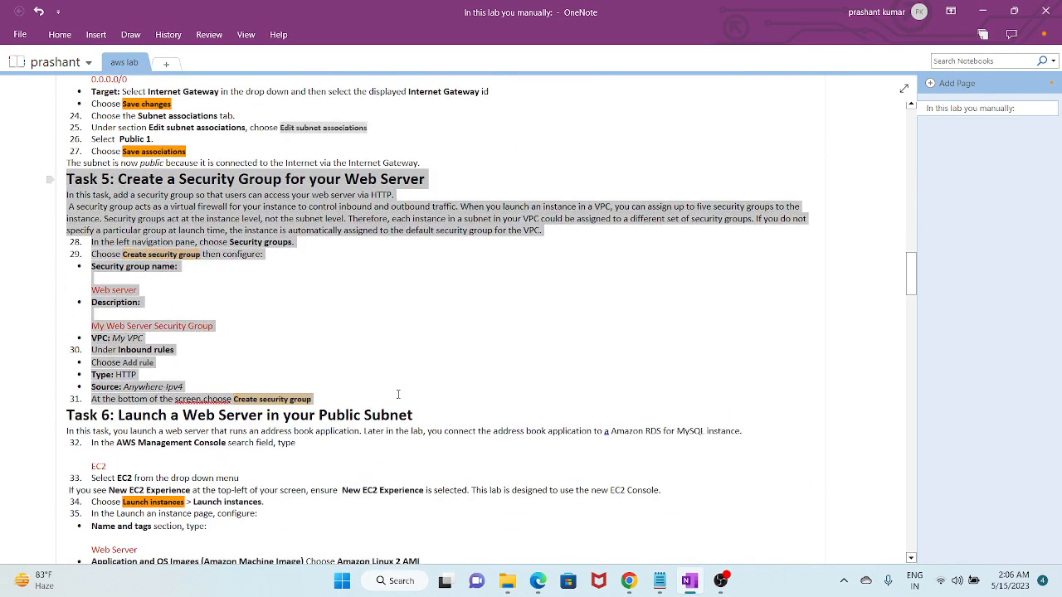
pyautogui.click(285, 332)
pyautogui.scroll(-5, 285, 331)
pyautogui.scroll(2, 96, 187)
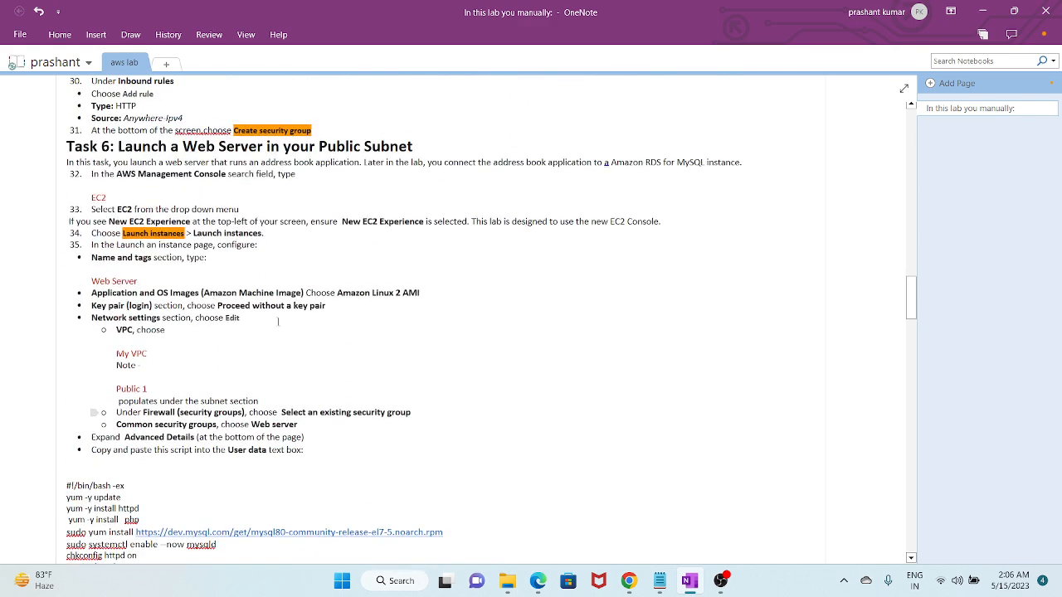
pyautogui.moveTo(68, 158); pyautogui.dragTo(317, 457)
# Step: Examine Task 6's user data script and the instructions for launching the web server and opening its page
pyautogui.scroll(-4, 317, 457)
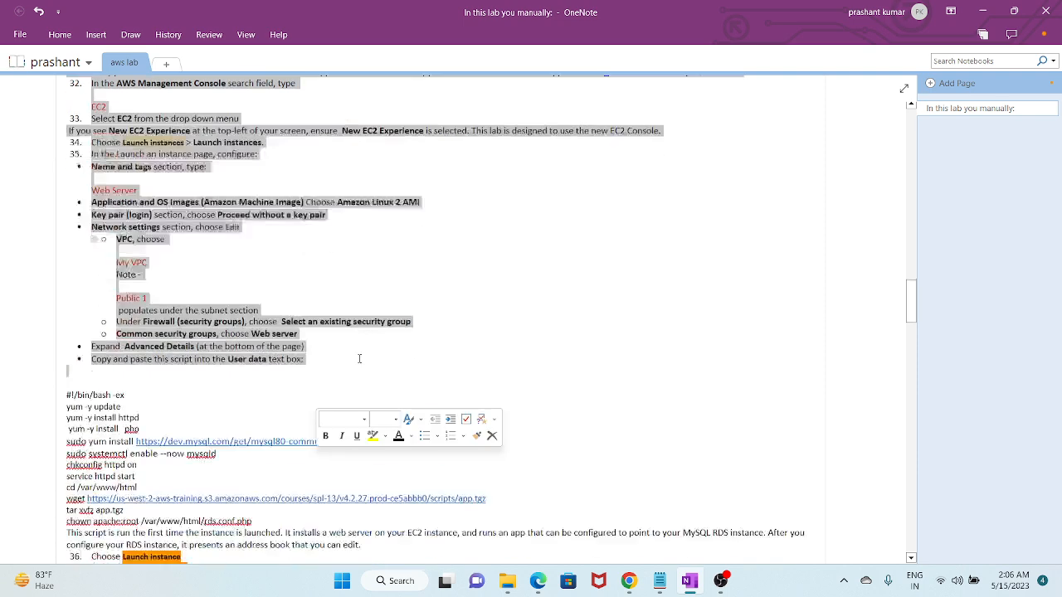
pyautogui.moveTo(61, 217); pyautogui.dragTo(271, 349)
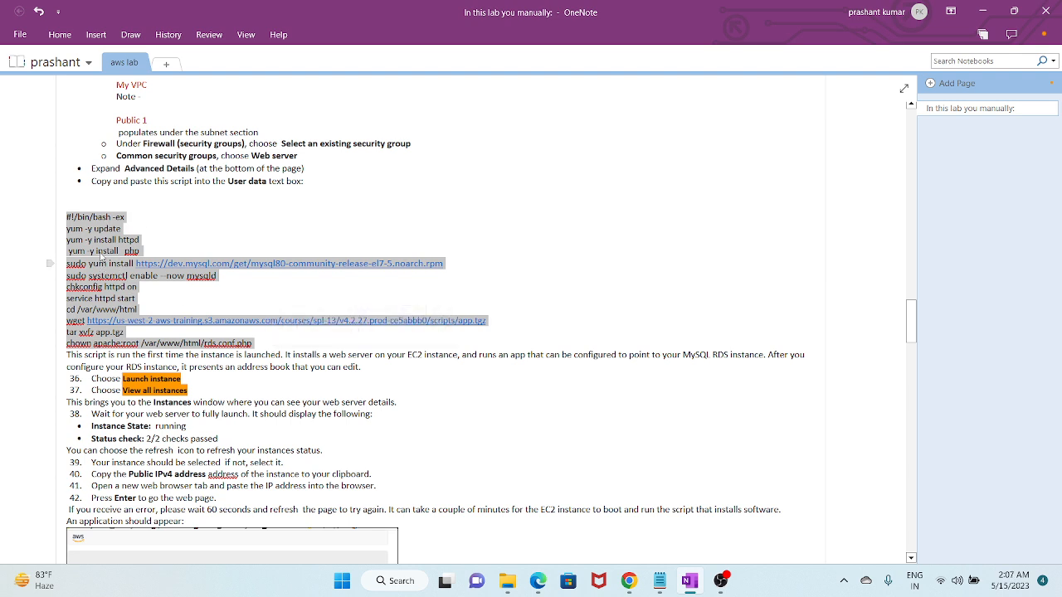
pyautogui.scroll(-3, 96, 240)
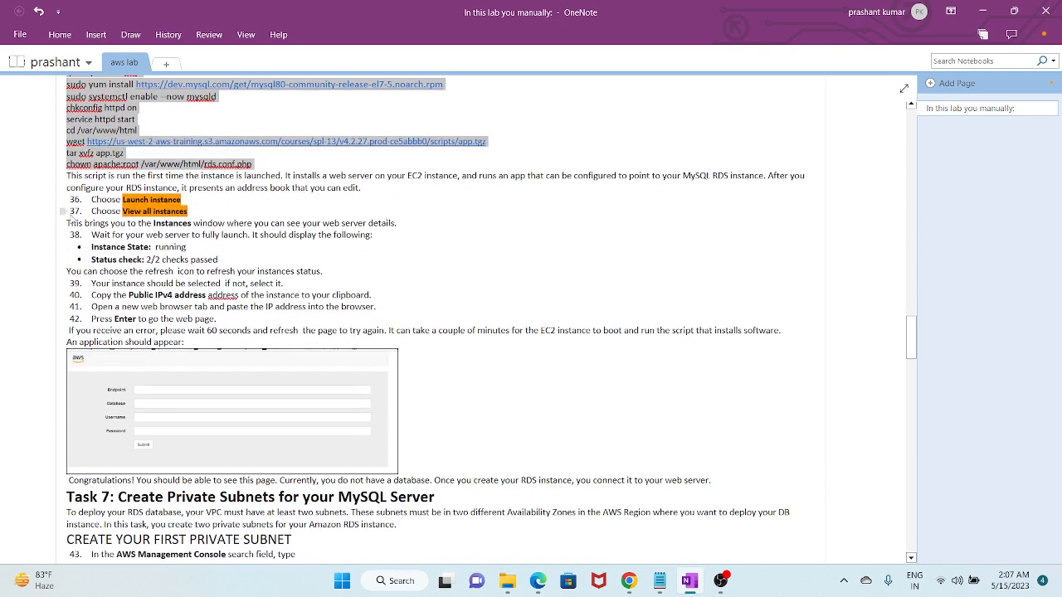
pyautogui.scroll(-2, 73, 223)
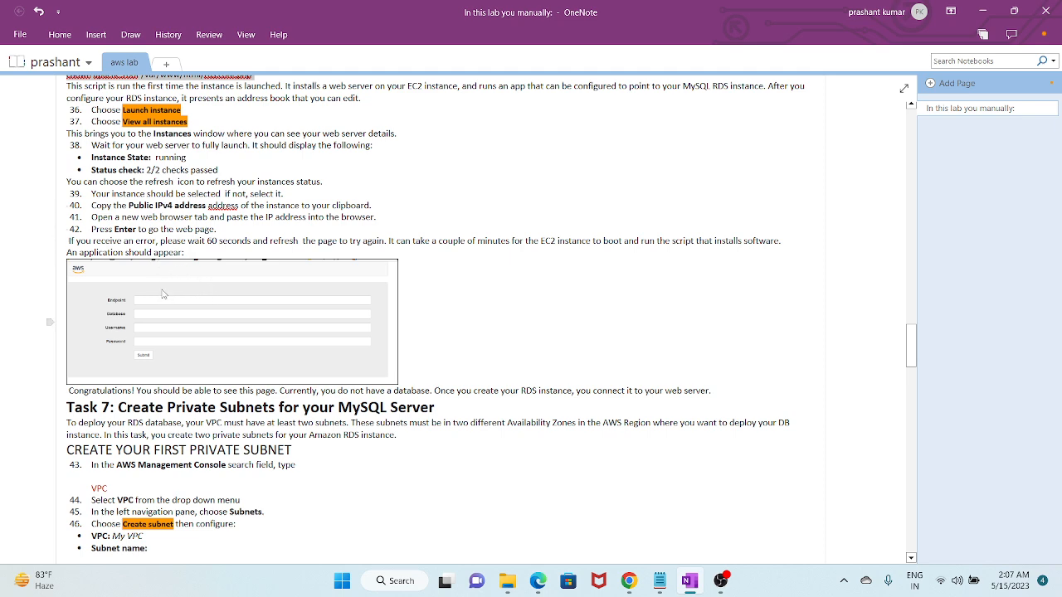
# Step: Read through Tasks 7 to 10 on the private subnets, database security group, DB subnet group and RDS database
pyautogui.scroll(-6, 164, 296)
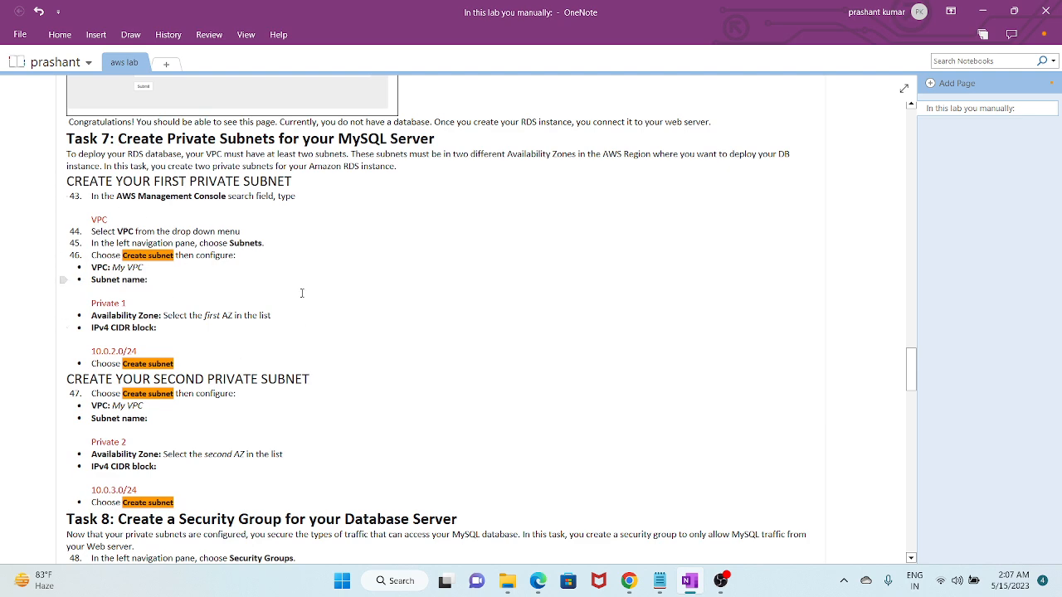
pyautogui.scroll(-7, 302, 292)
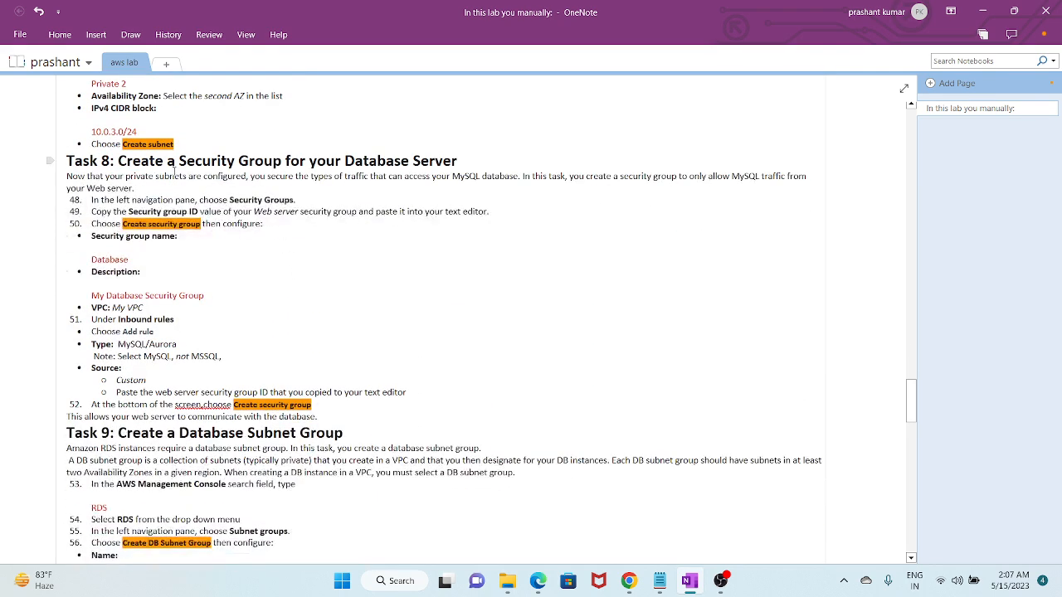
pyautogui.scroll(-5, 371, 170)
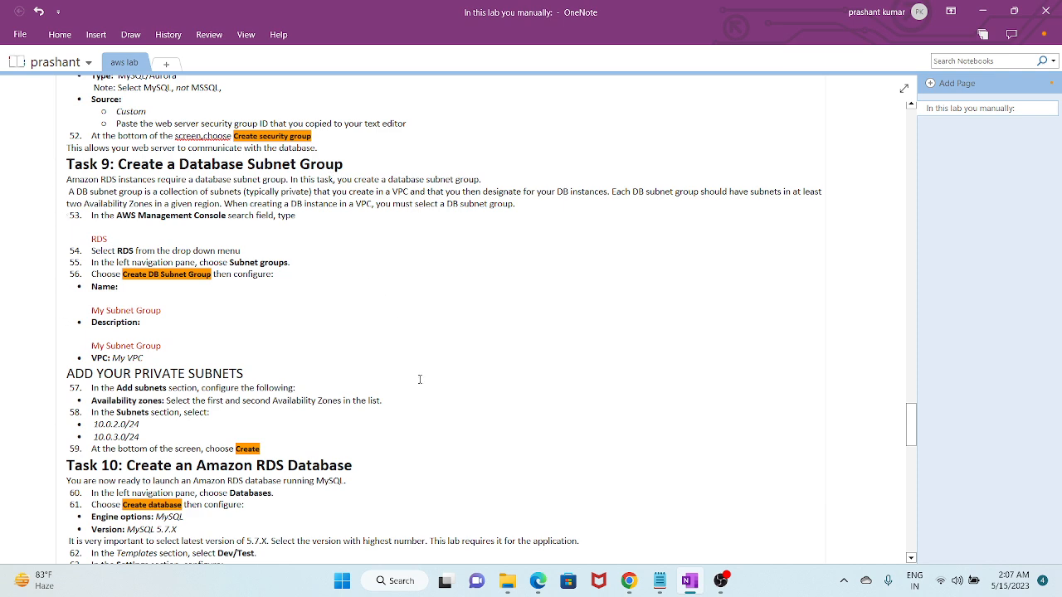
pyautogui.scroll(-7, 419, 379)
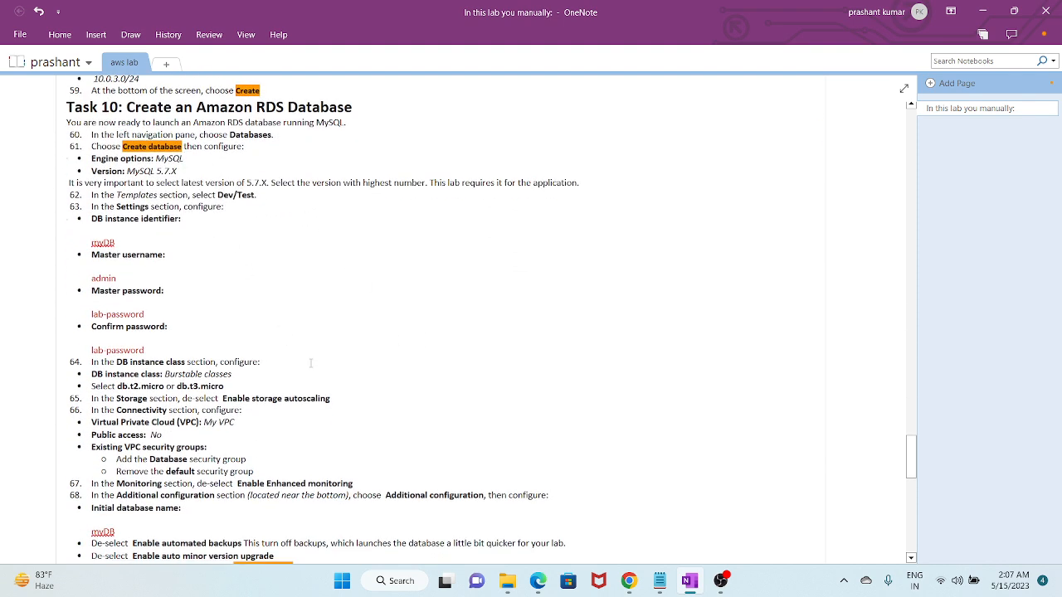
pyautogui.scroll(-5, 311, 362)
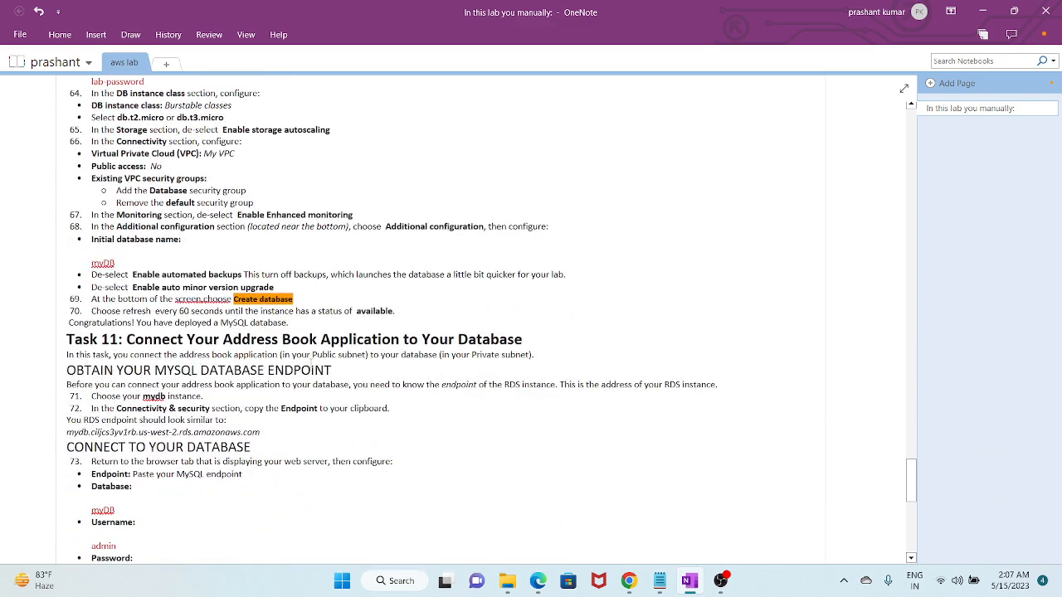
# Step: Read Task 11 on connecting the address book application and the lab's conclusion, and return to the mydb page in the browser
pyautogui.scroll(-2, 311, 362)
pyautogui.scroll(-3, 203, 290)
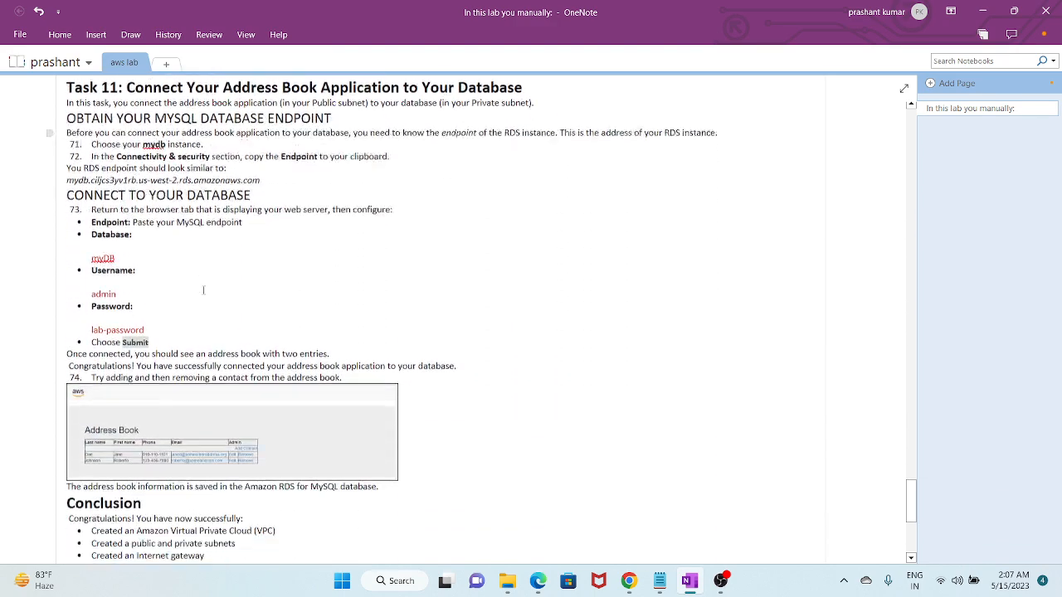
pyautogui.scroll(-3, 203, 289)
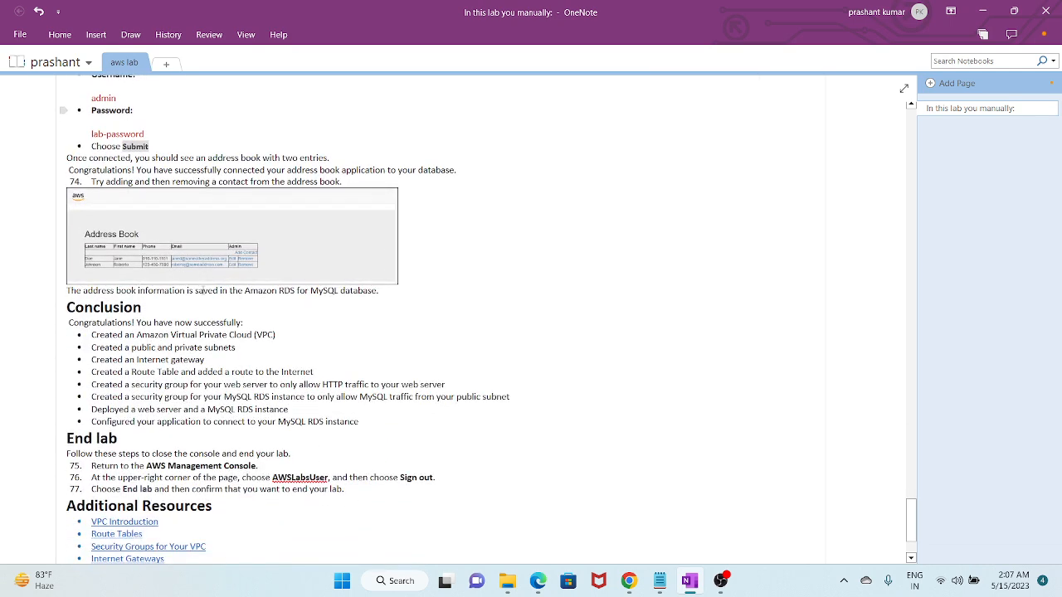
pyautogui.scroll(-2, 240, 293)
pyautogui.scroll(6, 235, 298)
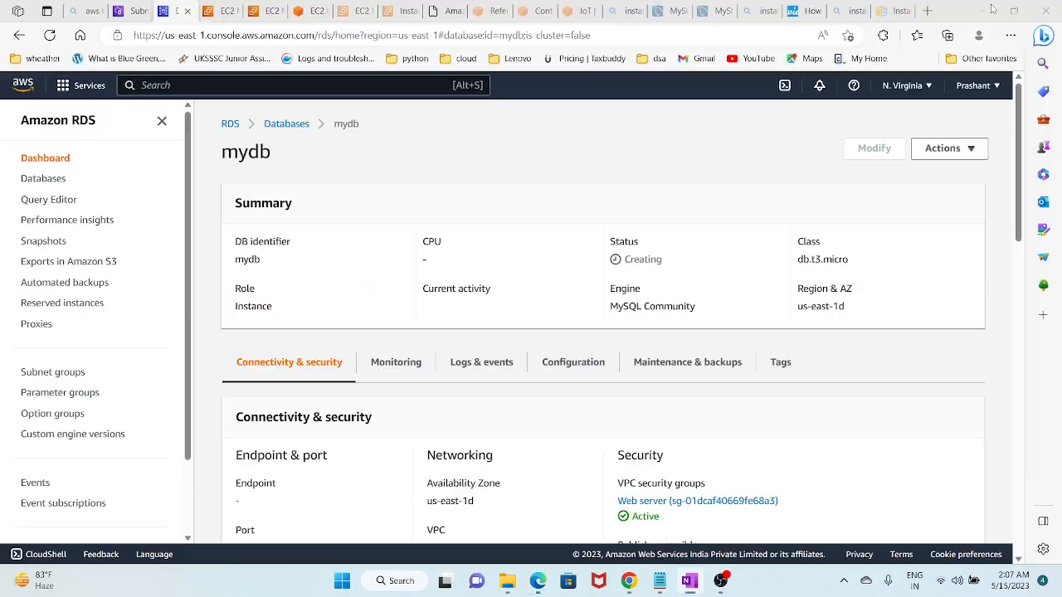
pyautogui.click(982, 11)
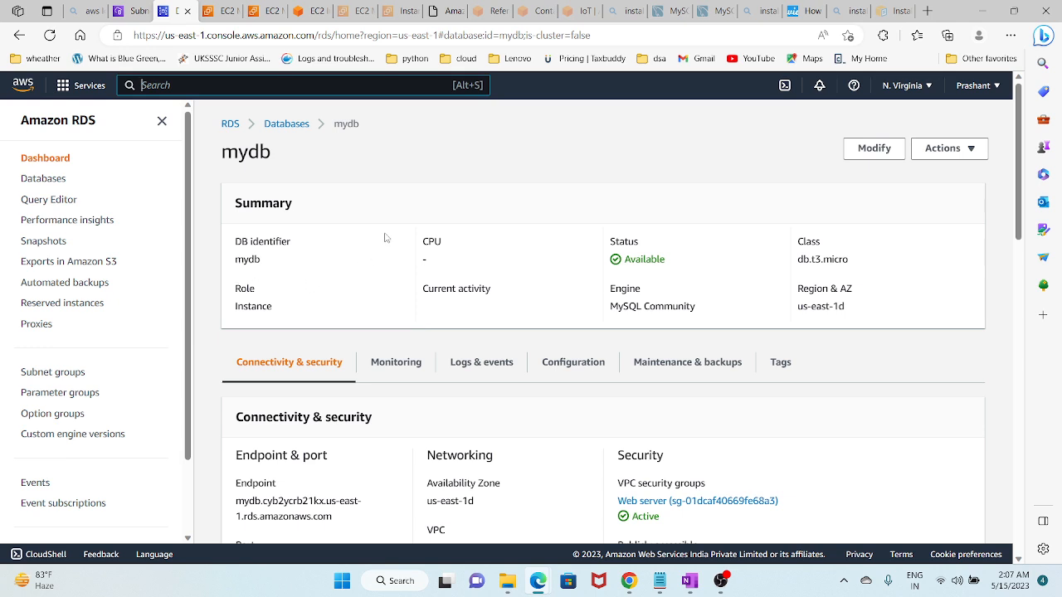
# Step: Reload the mydb details and copy the database endpoint from the connectivity information
pyautogui.click(51, 35)
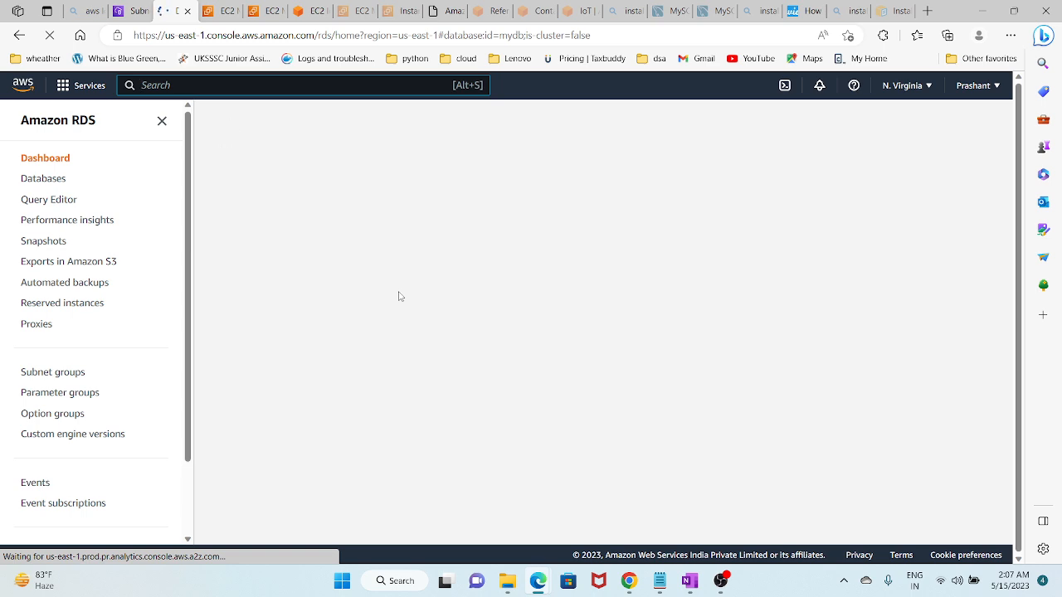
pyautogui.scroll(-3, 401, 372)
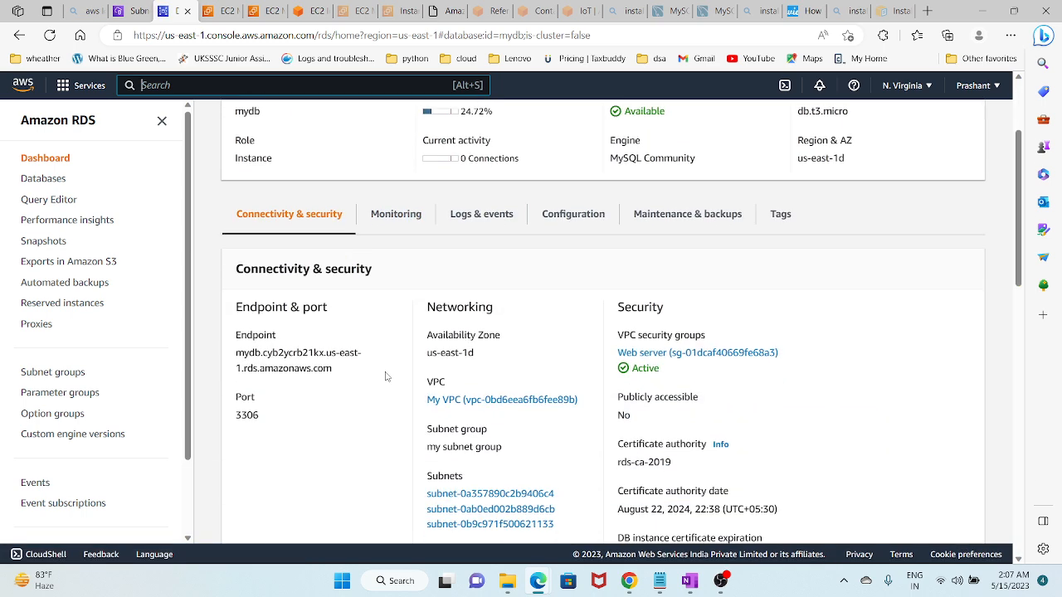
pyautogui.moveTo(334, 373); pyautogui.dragTo(240, 353)
pyautogui.hotkey('ctrl', 'c')
pyautogui.rightClick(246, 355)
pyautogui.click(305, 62)
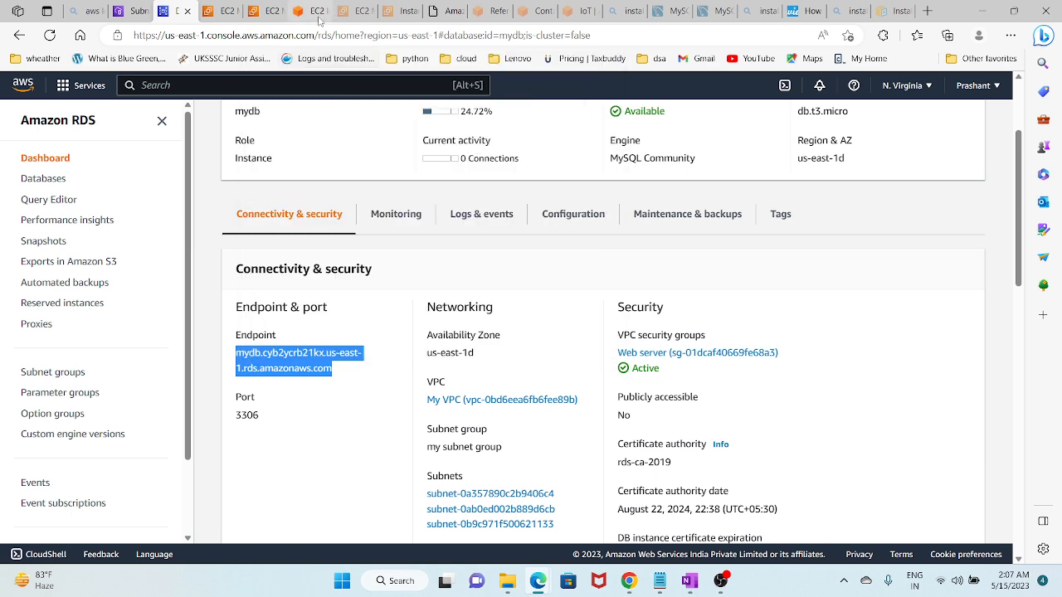
# Step: Paste the endpoint mydb.cyb2ycrb21kx.us-east-1.rds.amazonaws.com into the web server's connection form and submit it with the database and login details already filled in
pyautogui.click(439, 11)
pyautogui.click(289, 164)
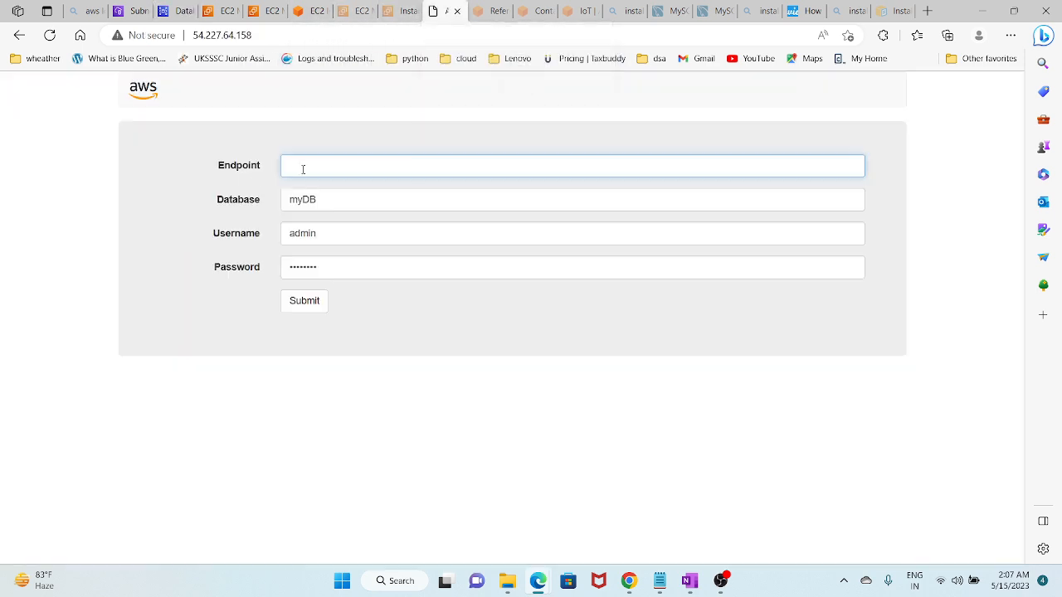
pyautogui.rightClick(309, 170)
pyautogui.click(347, 298)
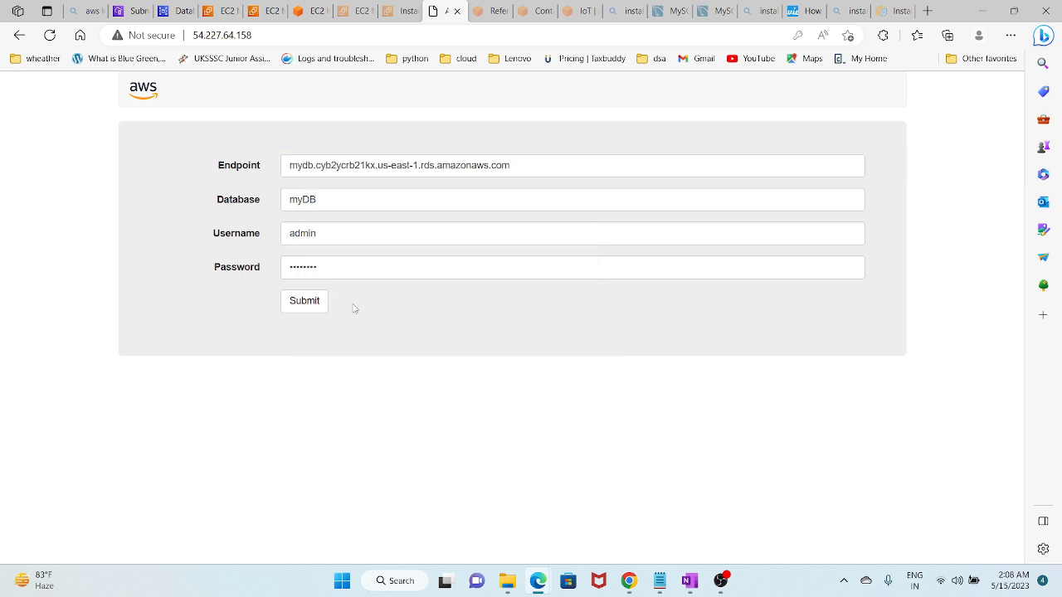
pyautogui.click(305, 312)
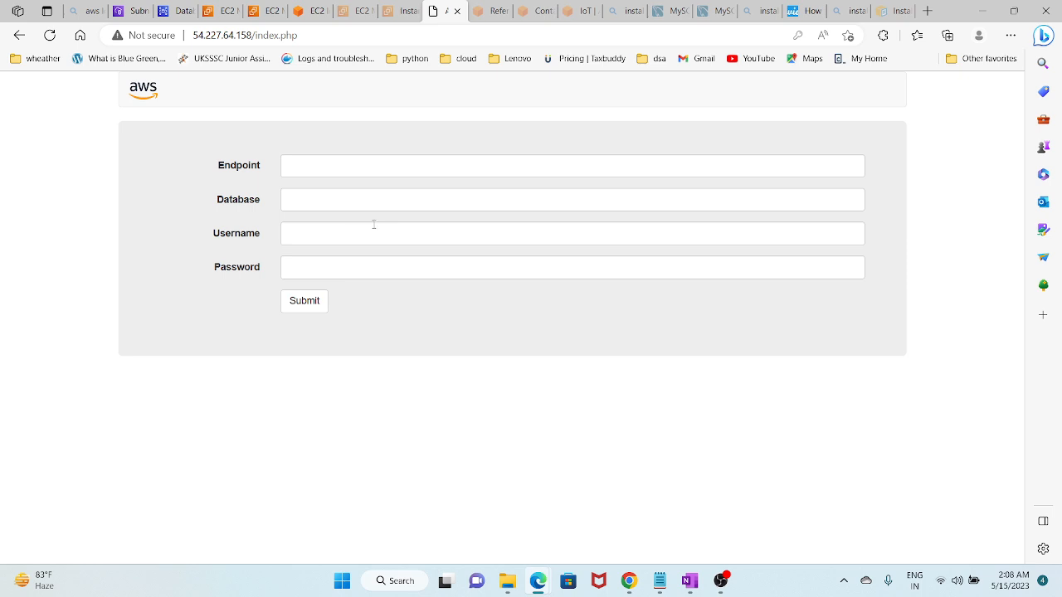
# Step: Submit the connection form again with the saved mydb endpoint, database myDB, username admin and the database password
pyautogui.click(311, 170)
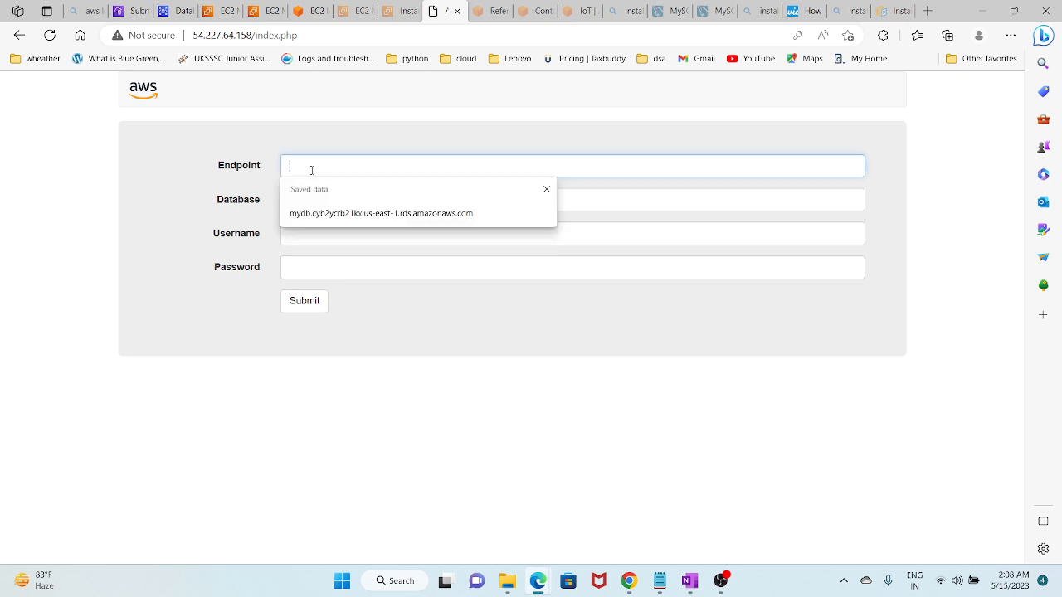
pyautogui.click(325, 210)
pyautogui.click(324, 208)
pyautogui.click(322, 240)
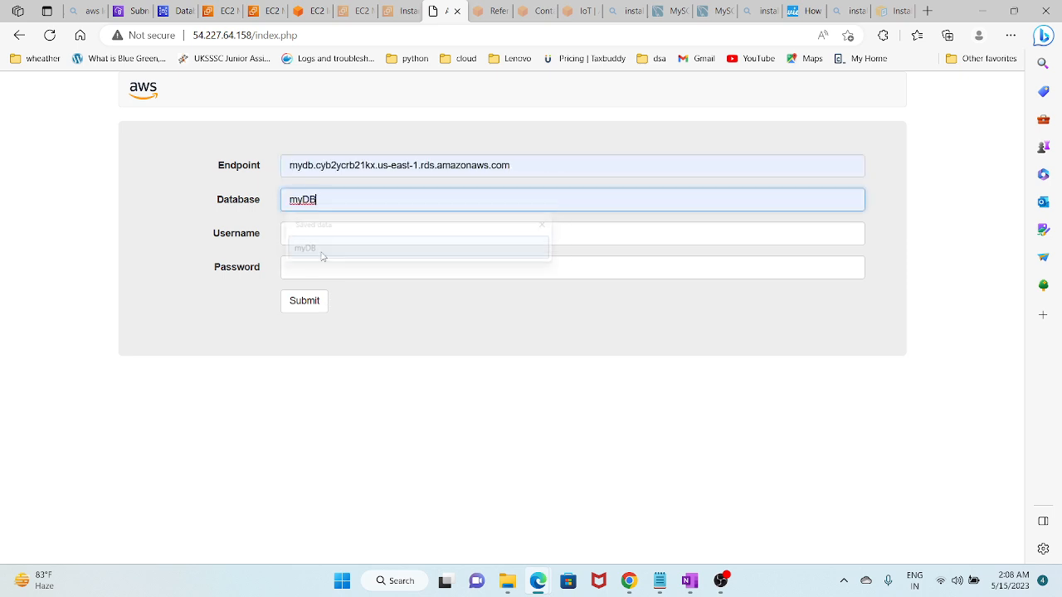
pyautogui.click(326, 234)
pyautogui.write('admin')
pyautogui.press('Tab')
pyautogui.write('•')
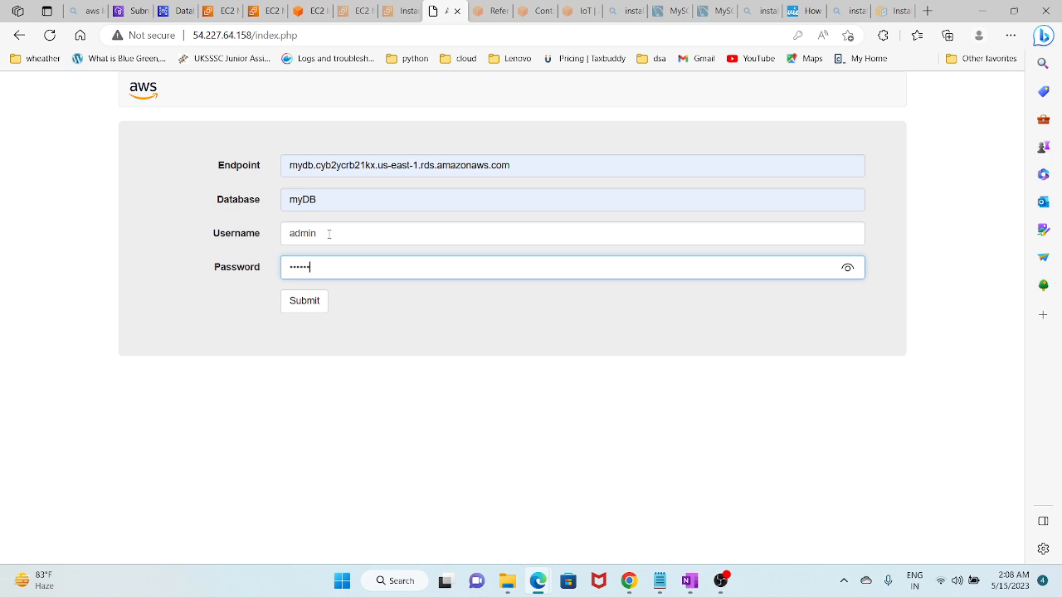
pyautogui.press('Return')
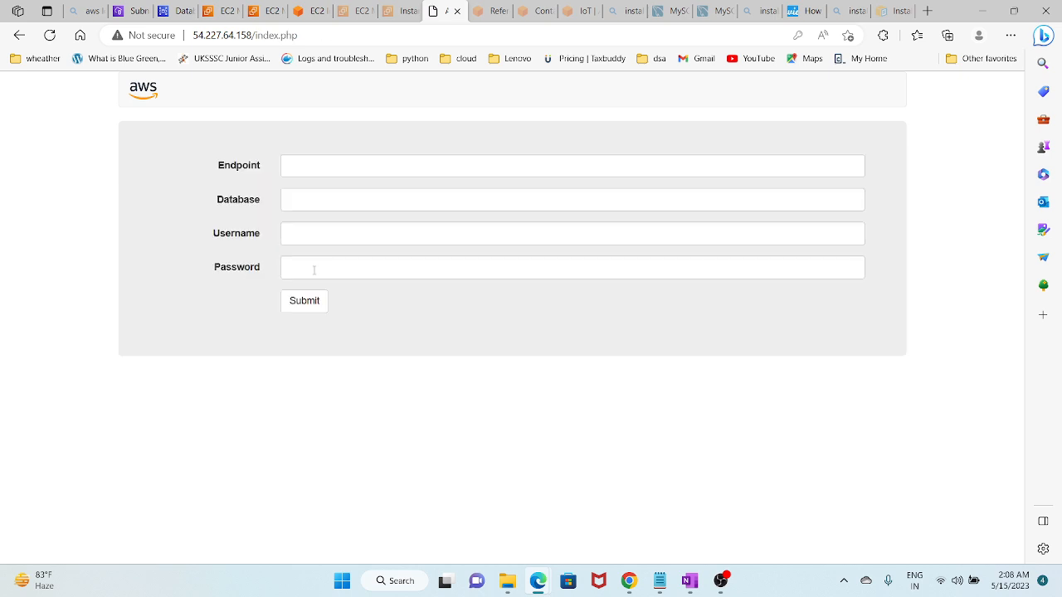
# Step: Try the connection form with the saved mydb endpoint, database myDB and username admin, entering the database password before submitting
pyautogui.click(307, 174)
pyautogui.click(321, 210)
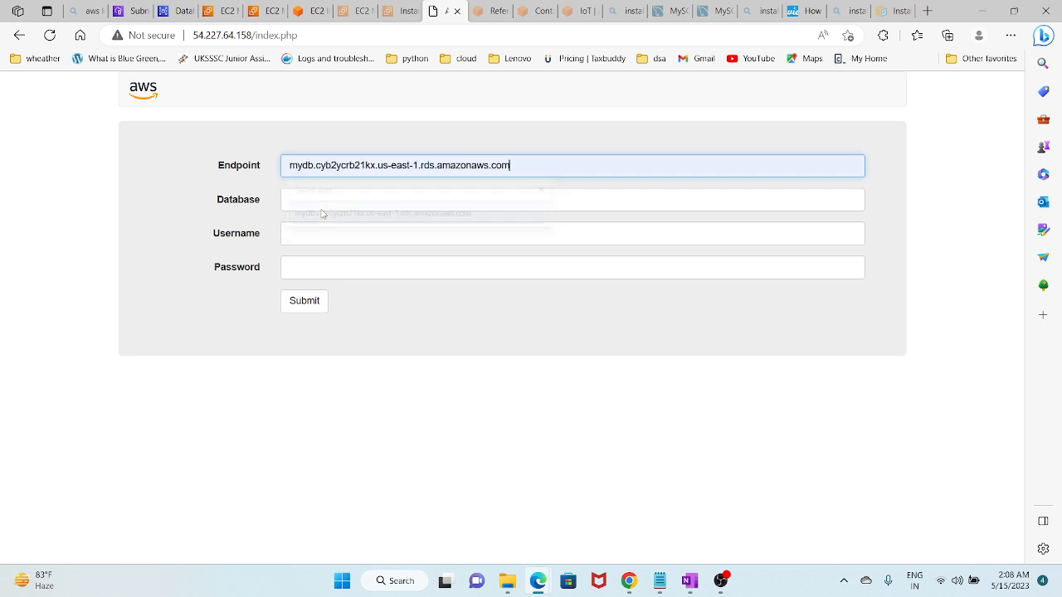
pyautogui.click(321, 209)
pyautogui.click(324, 246)
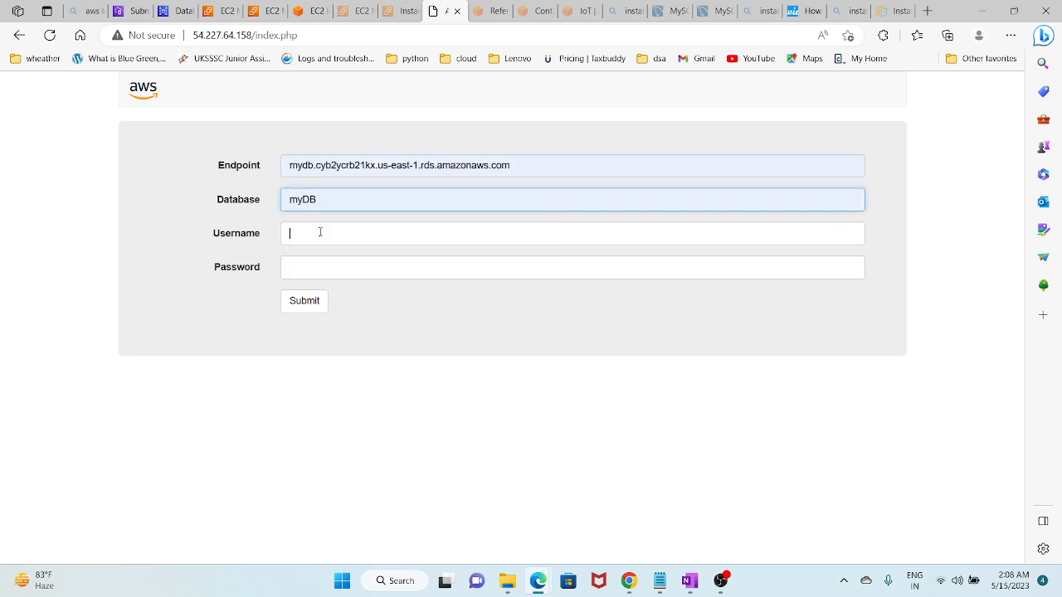
pyautogui.click(320, 234)
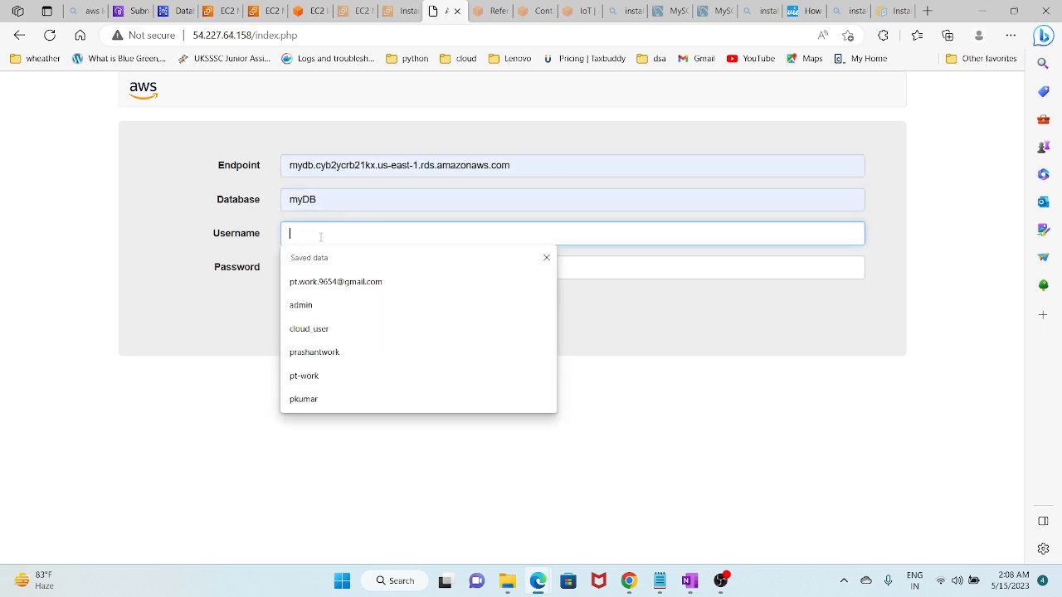
pyautogui.click(319, 306)
pyautogui.click(301, 265)
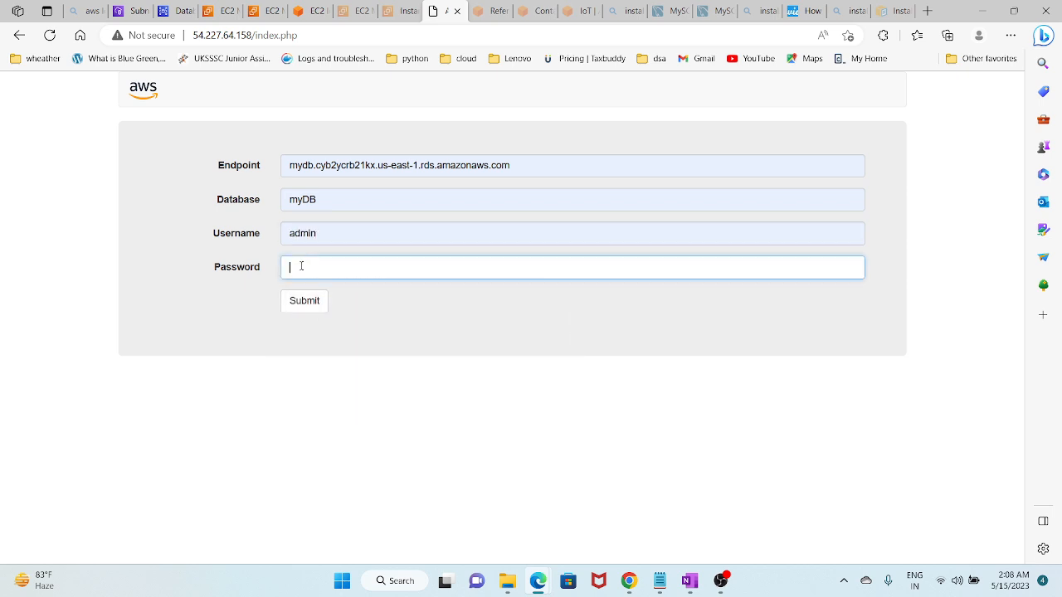
pyautogui.write('••••••••')
pyautogui.press('Return')
# Step: Return to the filled-in connection form, re-enter only the database password and resubmit
pyautogui.hotkey('alt', 'Left')
pyautogui.click(316, 268)
pyautogui.write('••')
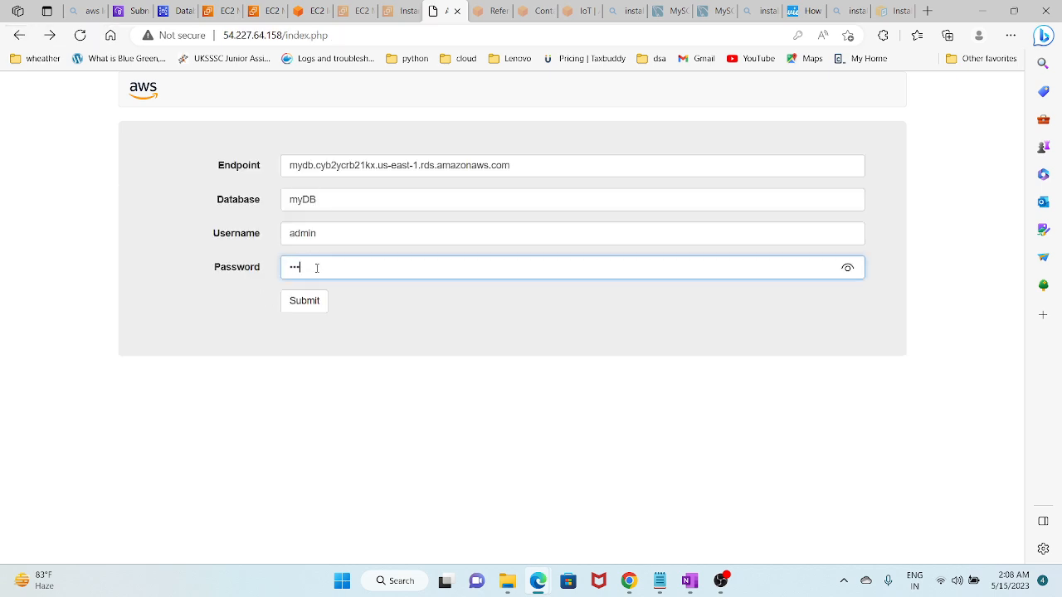
pyautogui.write('•••••')
pyautogui.press('Return')
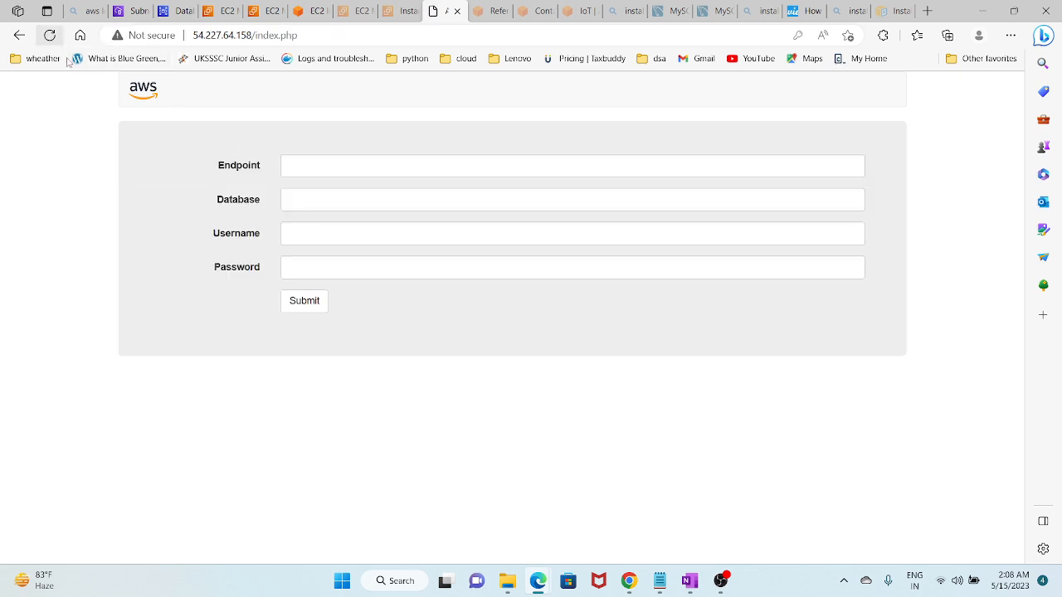
# Step: Refill the blank connection form with the saved mydb endpoint, database myDB, username admin and the database password, and submit it
pyautogui.click(304, 166)
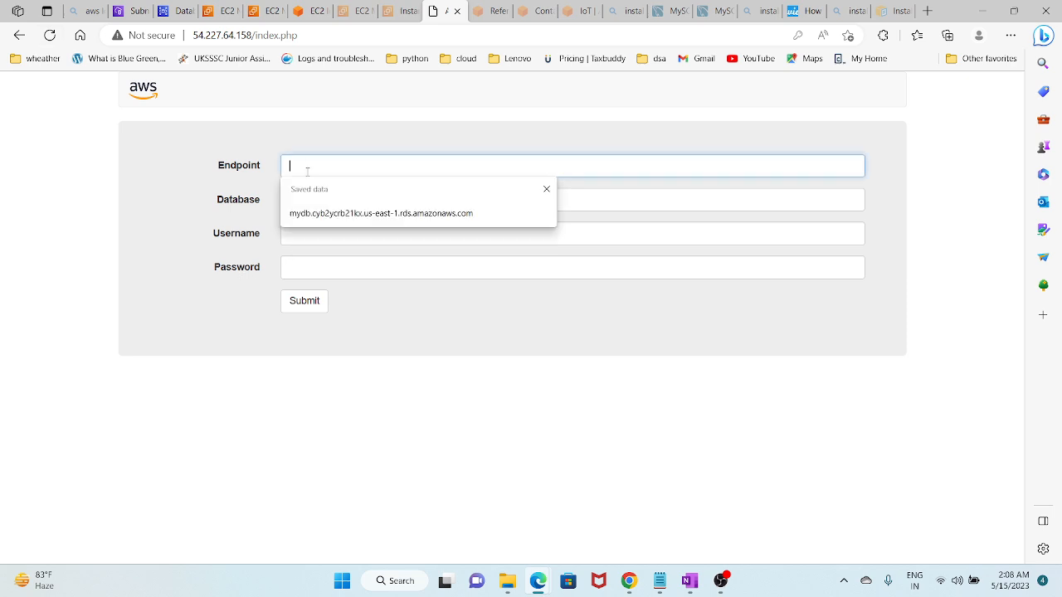
pyautogui.click(327, 213)
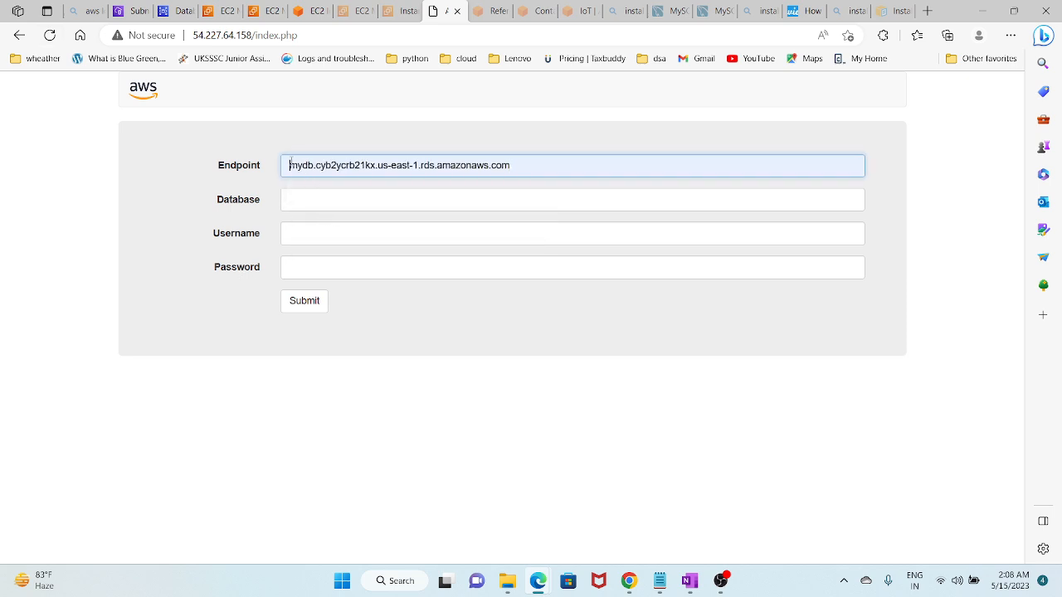
pyautogui.click(297, 205)
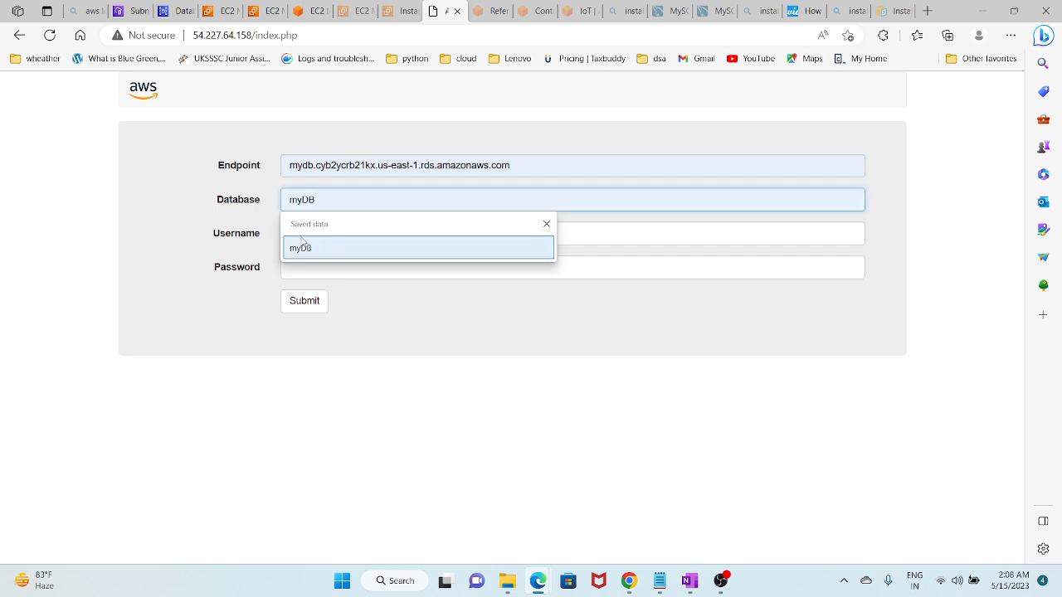
pyautogui.click(303, 243)
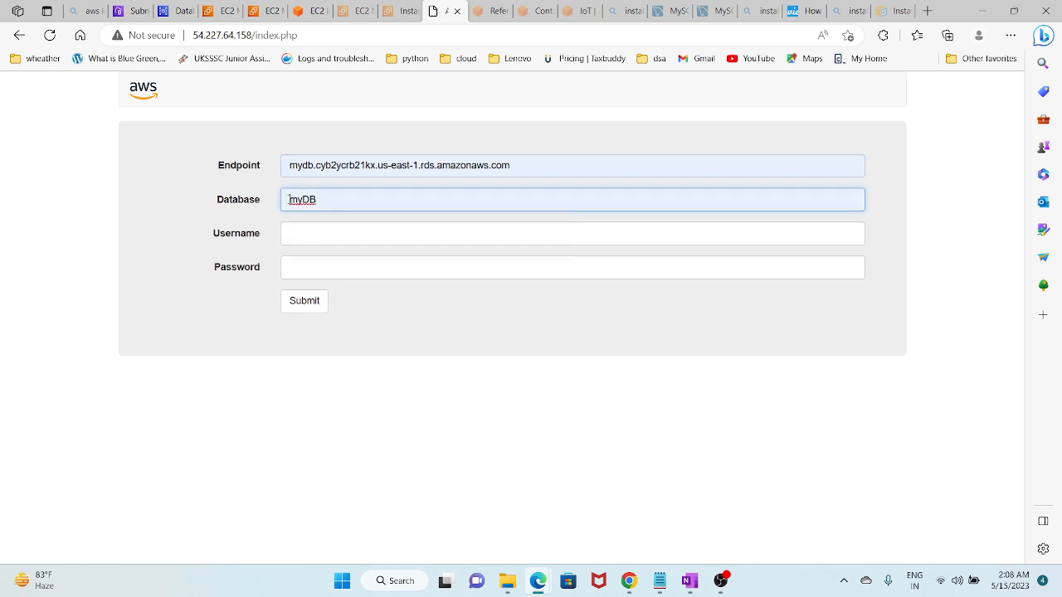
pyautogui.click(289, 199)
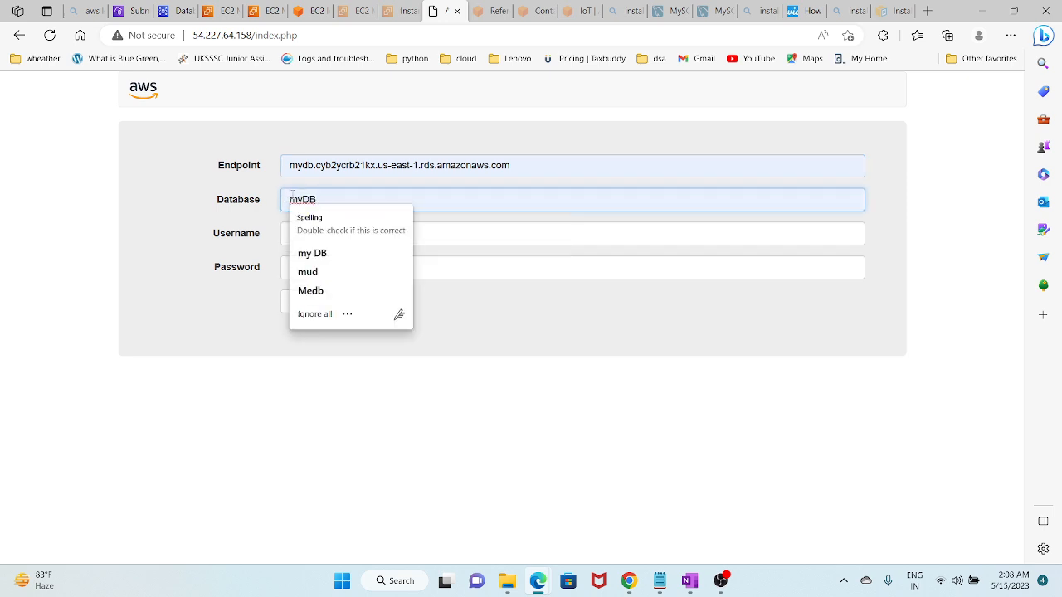
pyautogui.click(455, 232)
pyautogui.write('admin')
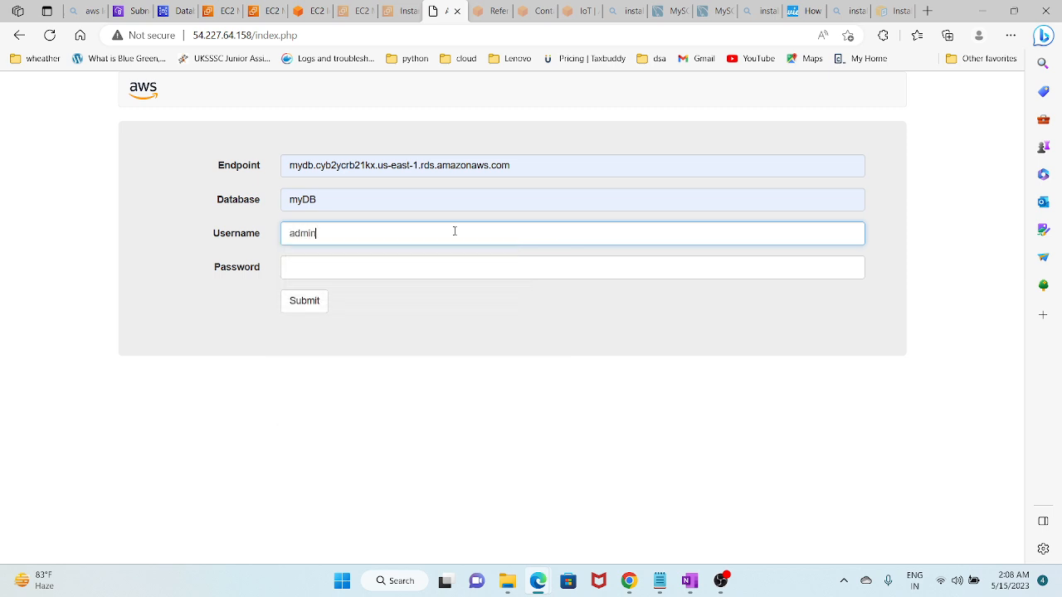
pyautogui.press('Tab')
pyautogui.write('••••')
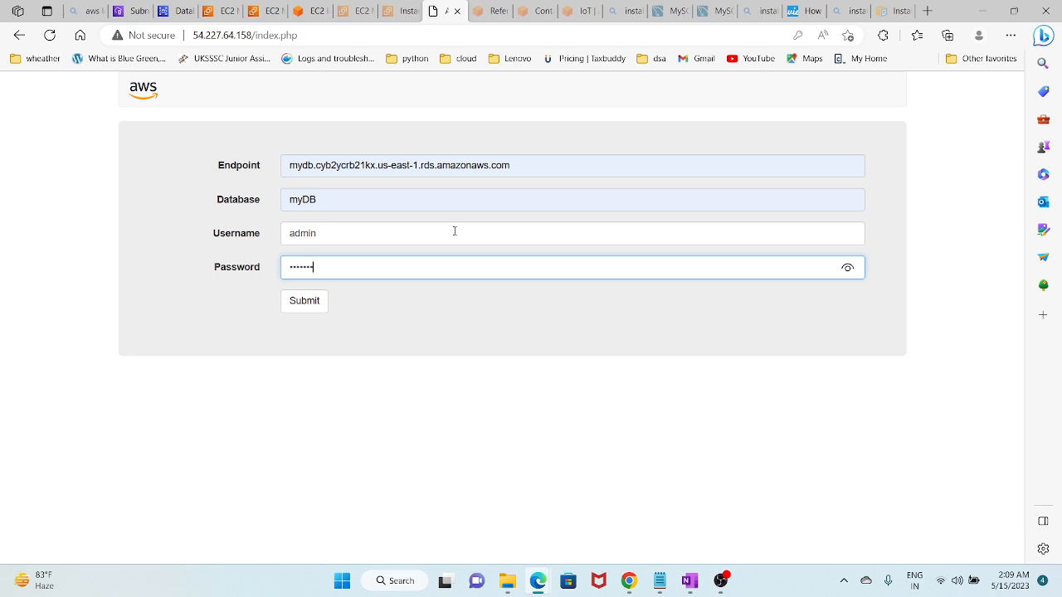
pyautogui.write('••••')
pyautogui.press('Return')
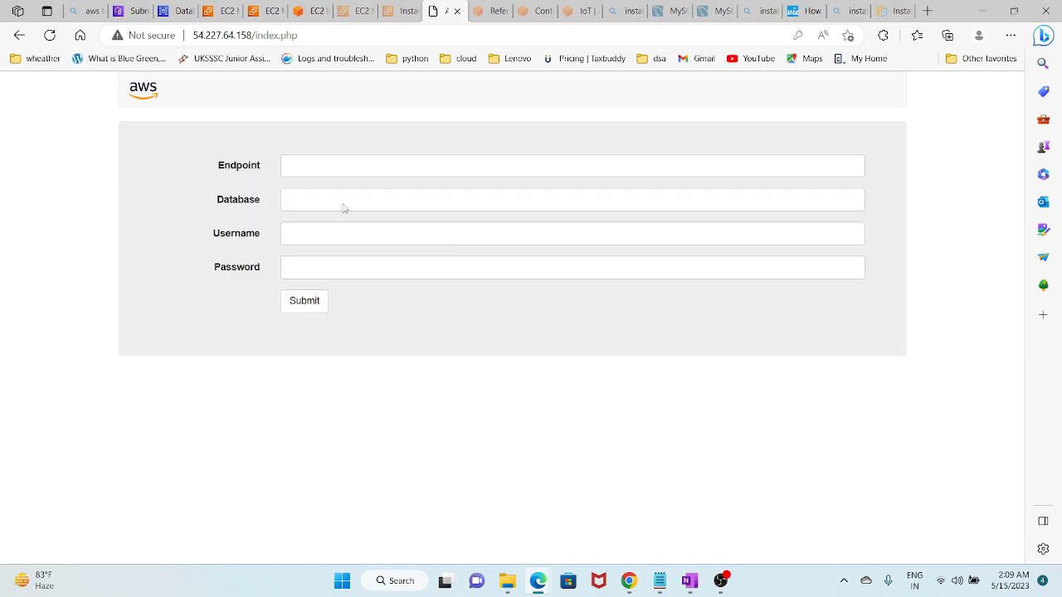
# Step: Retry the database connection using the saved mydb endpoint, database myDB, username admin and another entry of the database password
pyautogui.click(330, 166)
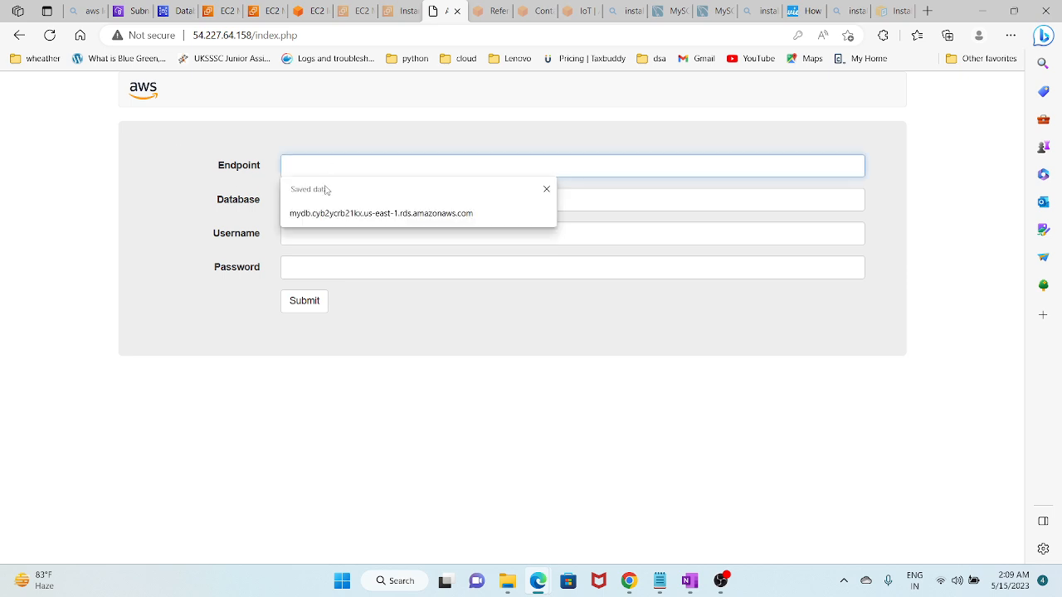
pyautogui.click(323, 211)
pyautogui.click(323, 207)
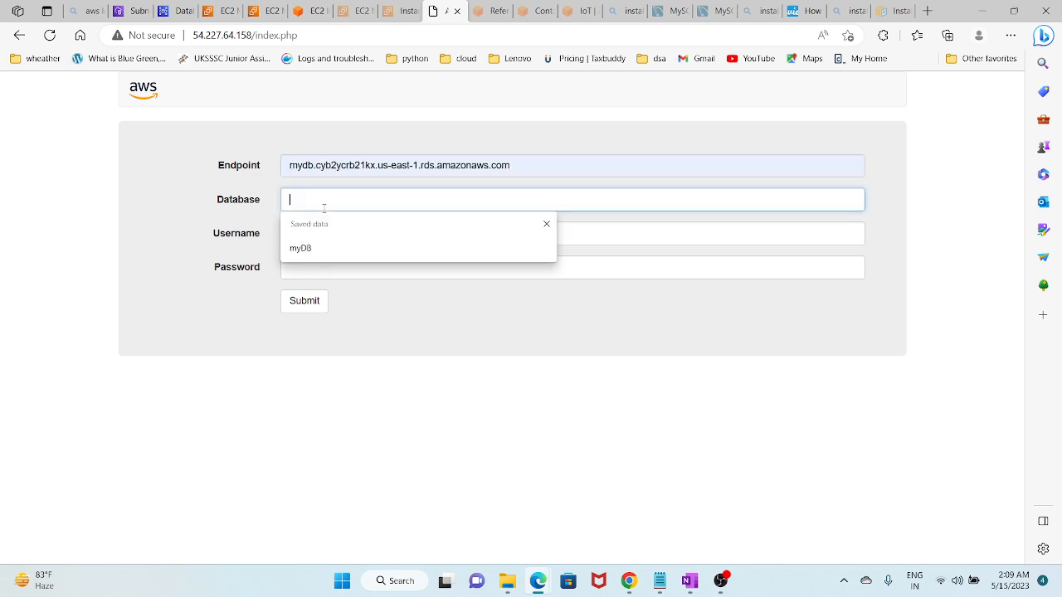
pyautogui.click(323, 248)
pyautogui.click(324, 233)
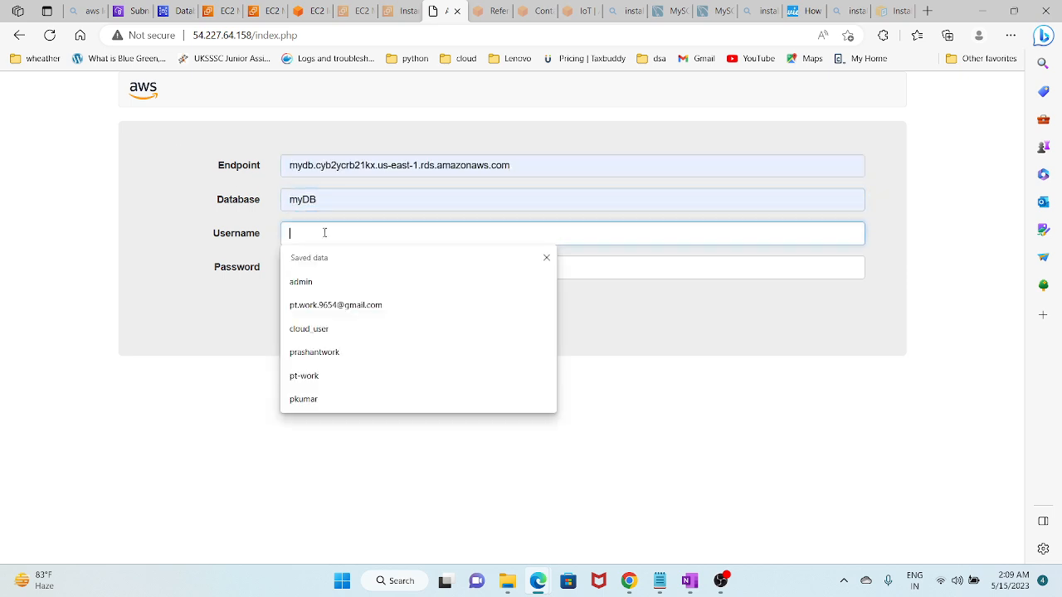
pyautogui.click(327, 282)
pyautogui.click(326, 267)
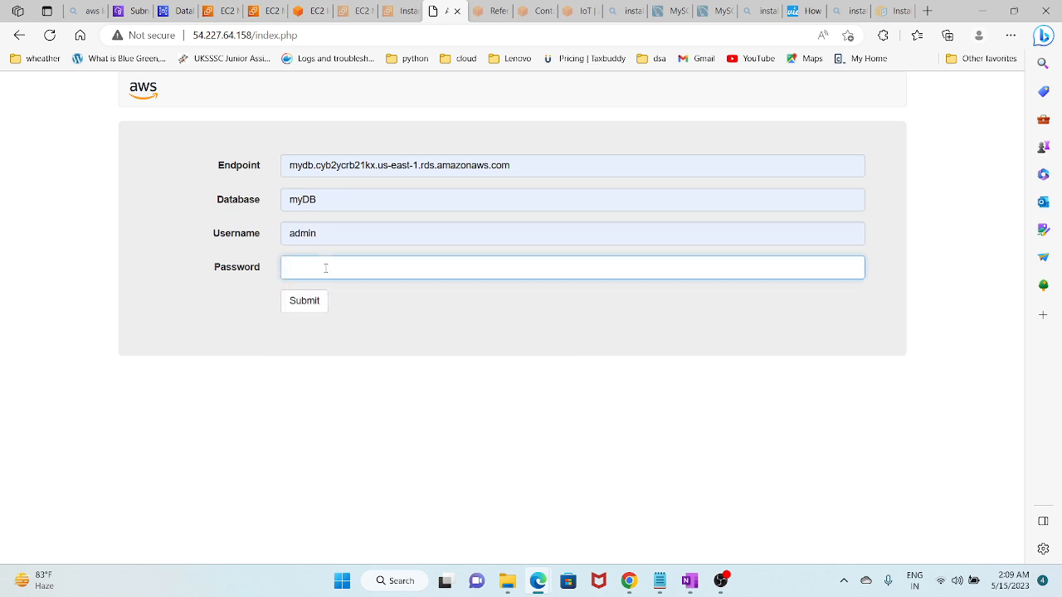
pyautogui.write('***')
pyautogui.press('Return')
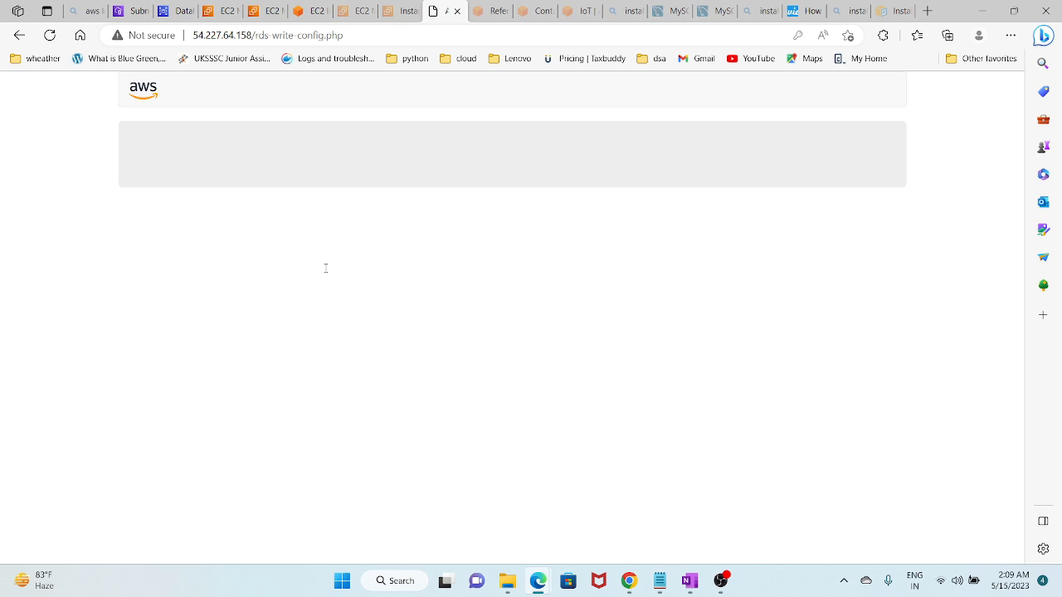
# Step: Submit the connection form once more with the saved mydb endpoint, myDB as database, admin as username and the database password
pyautogui.click(288, 165)
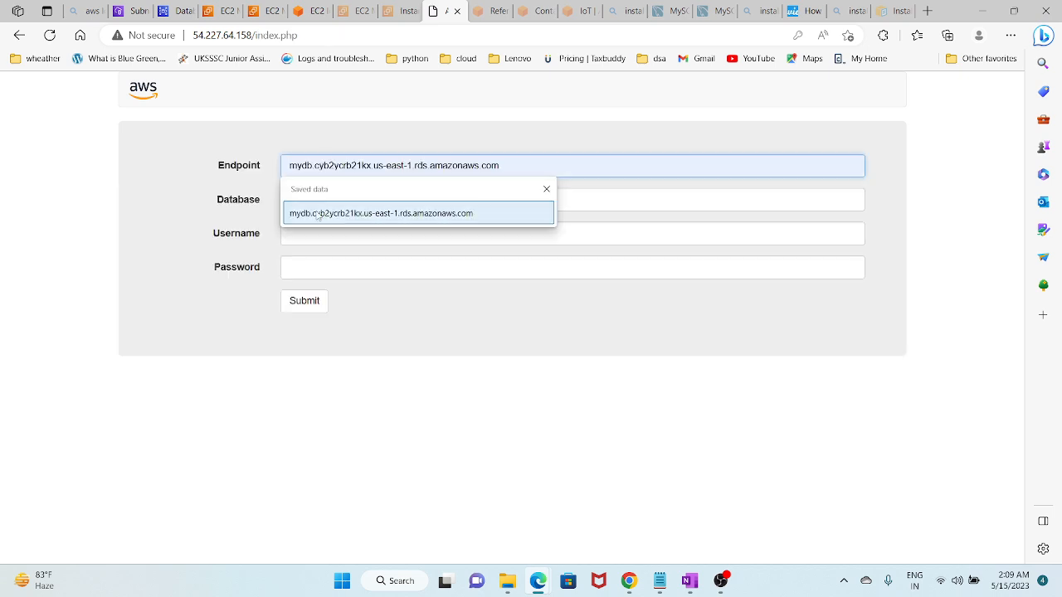
pyautogui.click(317, 214)
pyautogui.click(300, 200)
pyautogui.click(306, 246)
pyautogui.click(300, 225)
pyautogui.click(309, 282)
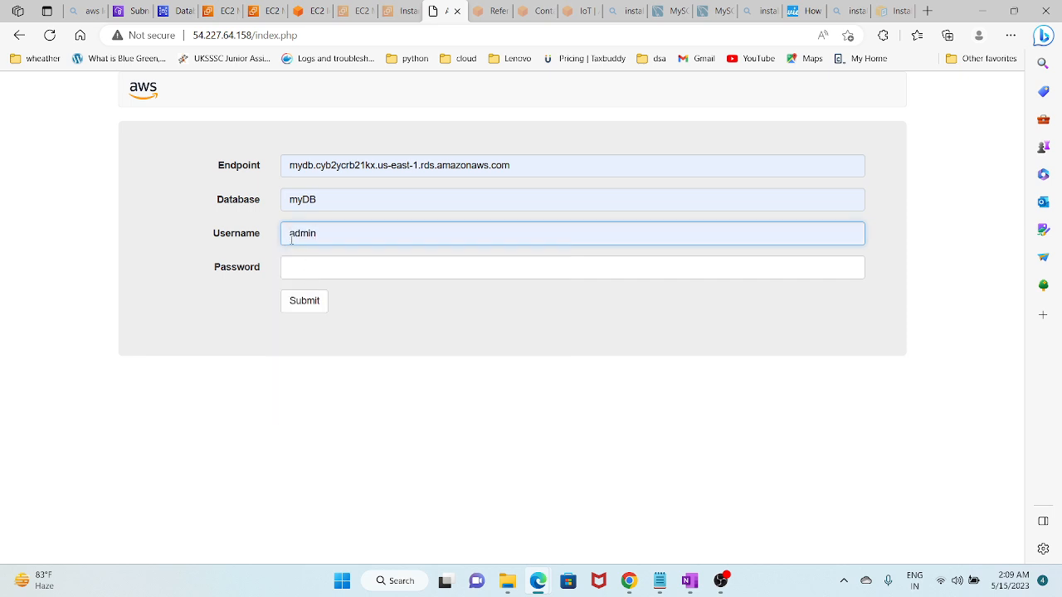
pyautogui.click(299, 264)
pyautogui.write('p')
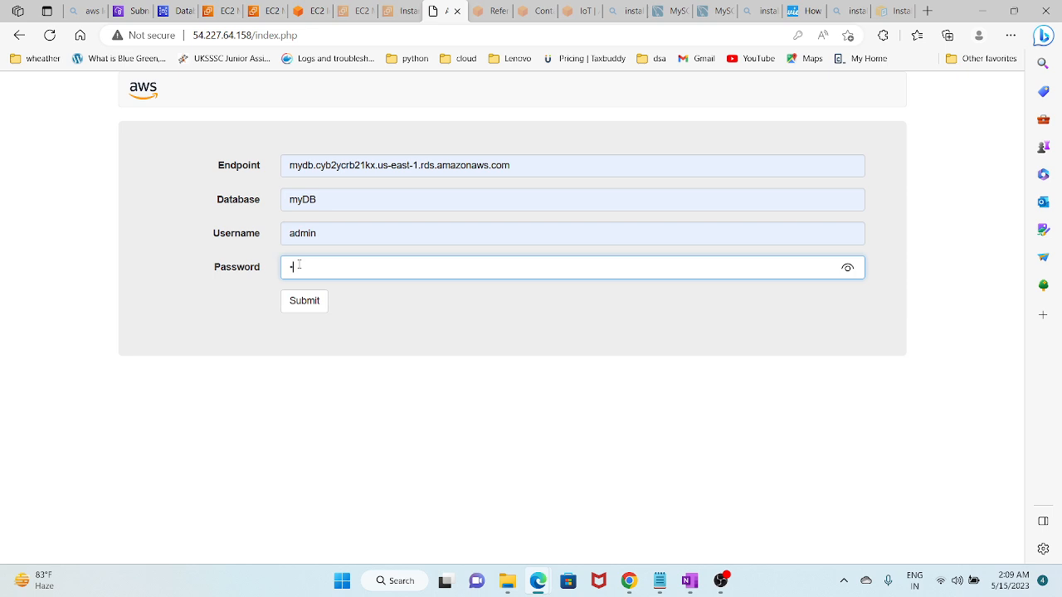
pyautogui.write('•••••••••')
pyautogui.press('Return')
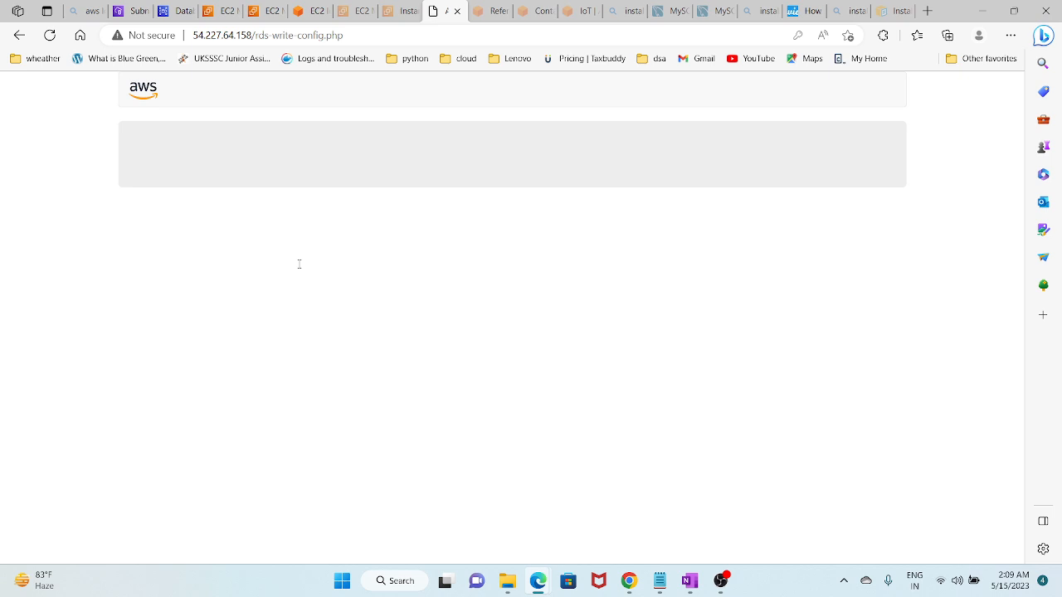
# Step: Return to the mydb details in the RDS console, check its connectivity and security group rules, and open the instance for modification
pyautogui.click(180, 12)
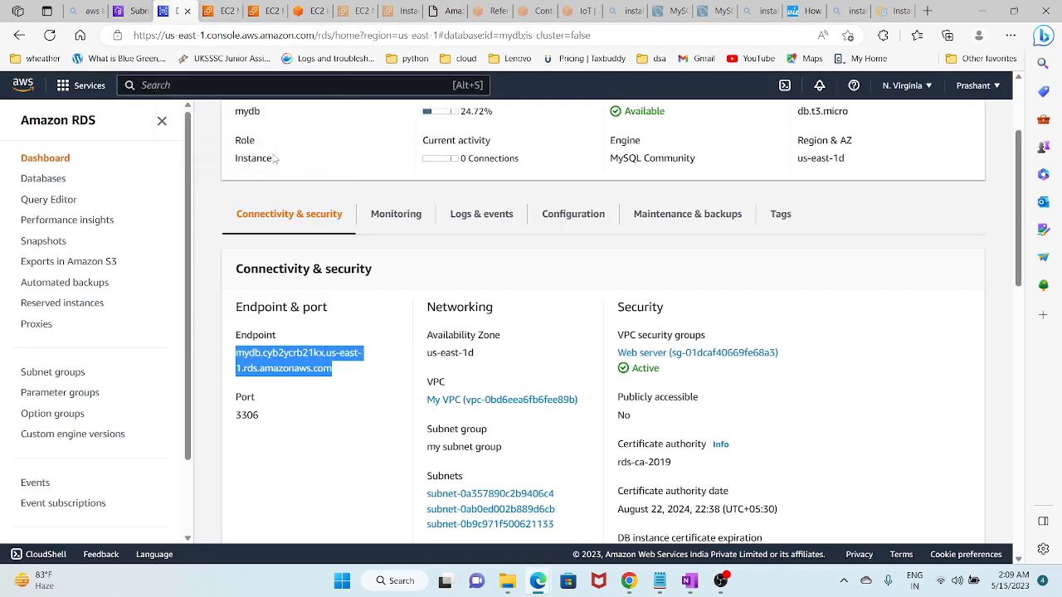
pyautogui.click(371, 422)
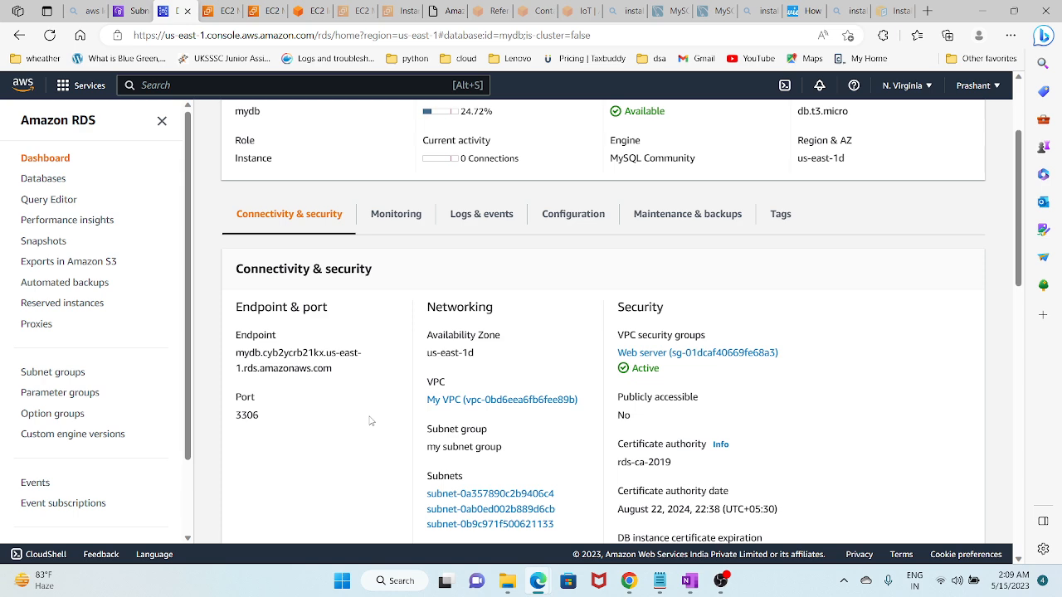
pyautogui.scroll(-5, 370, 421)
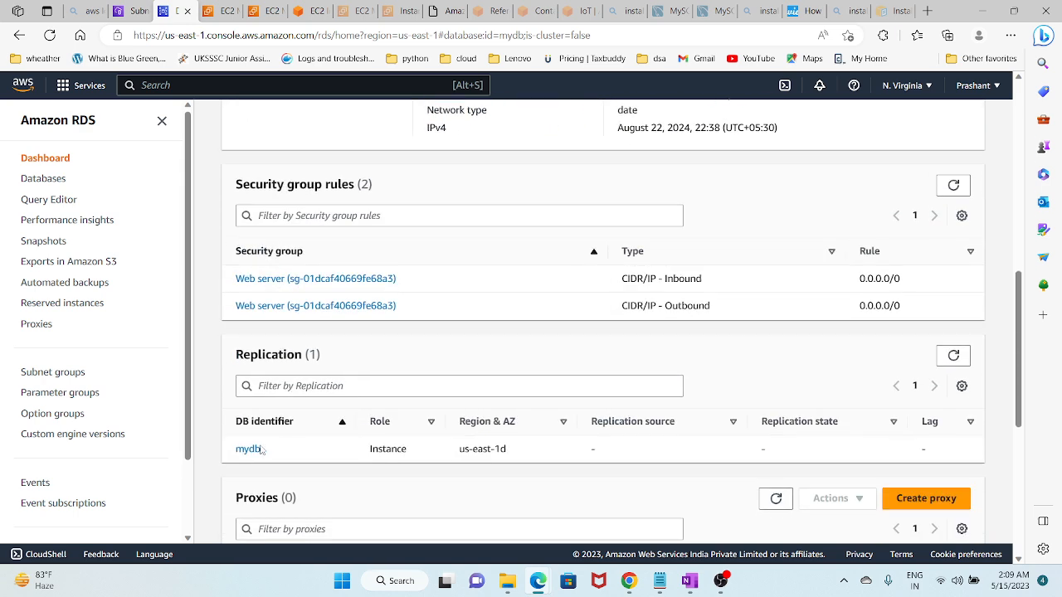
pyautogui.scroll(-2, 262, 448)
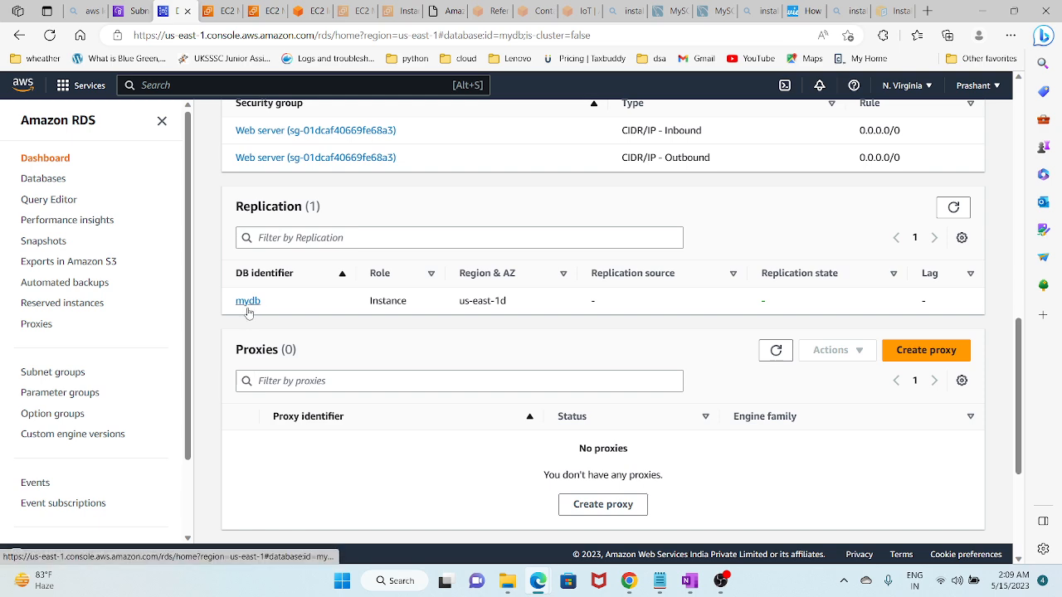
pyautogui.click(248, 301)
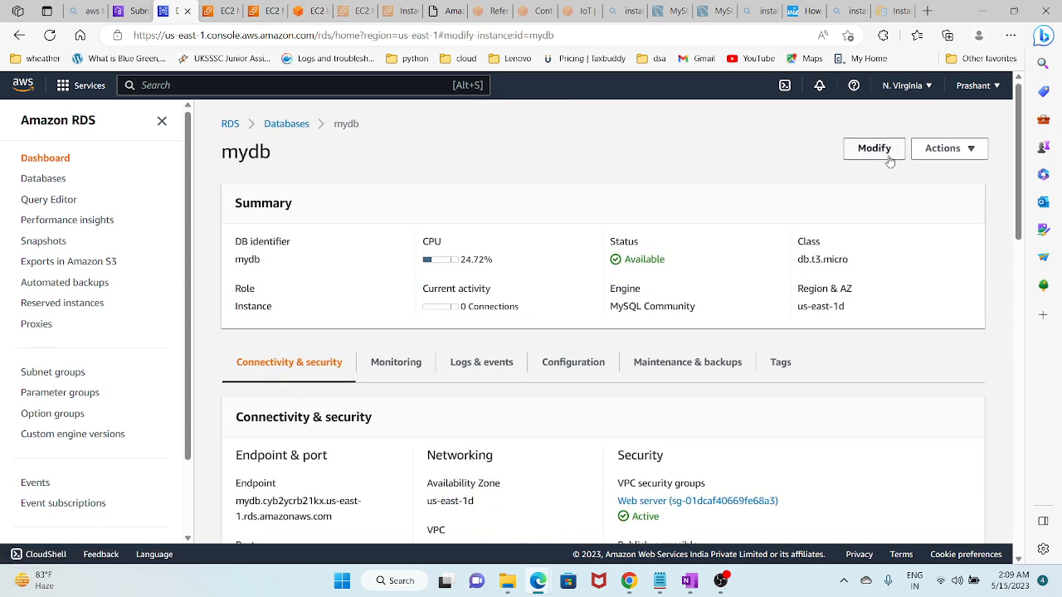
pyautogui.click(880, 152)
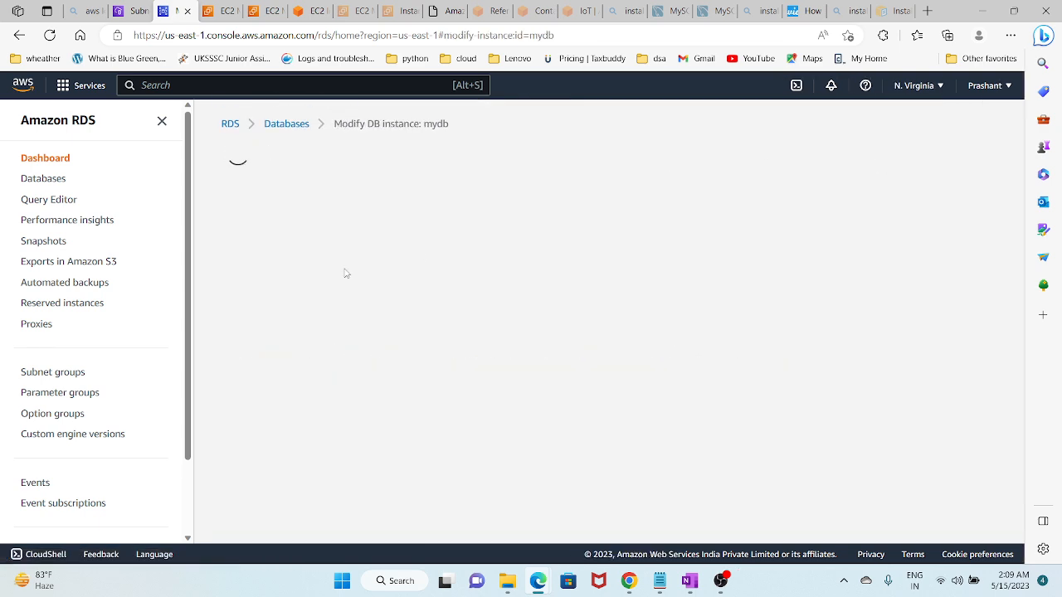
# Step: Enter a new master password for the mydb instance and repeat it in the confirmation field
pyautogui.scroll(-4, 345, 269)
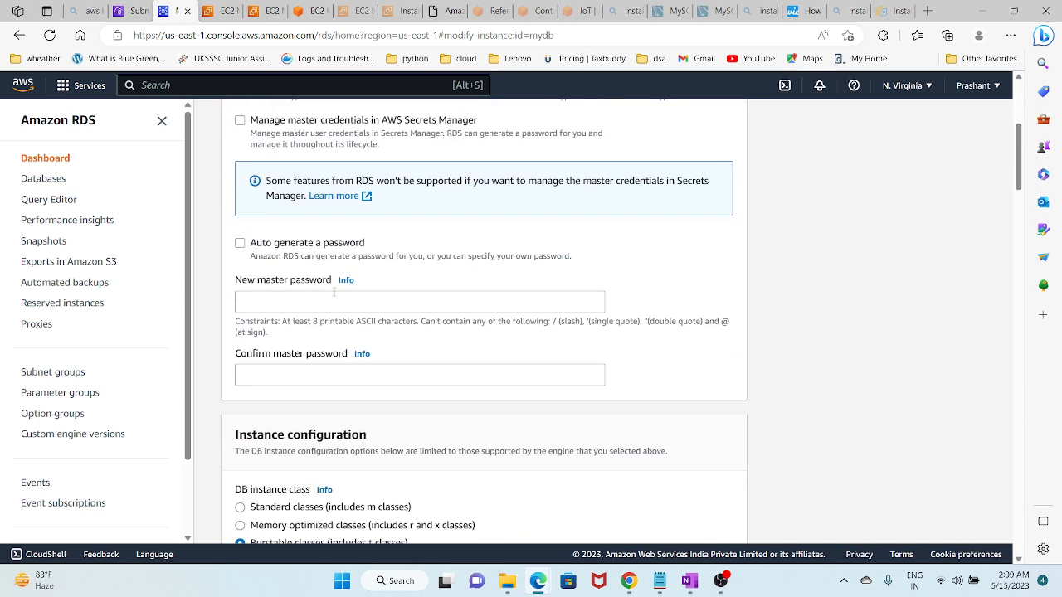
pyautogui.click(333, 301)
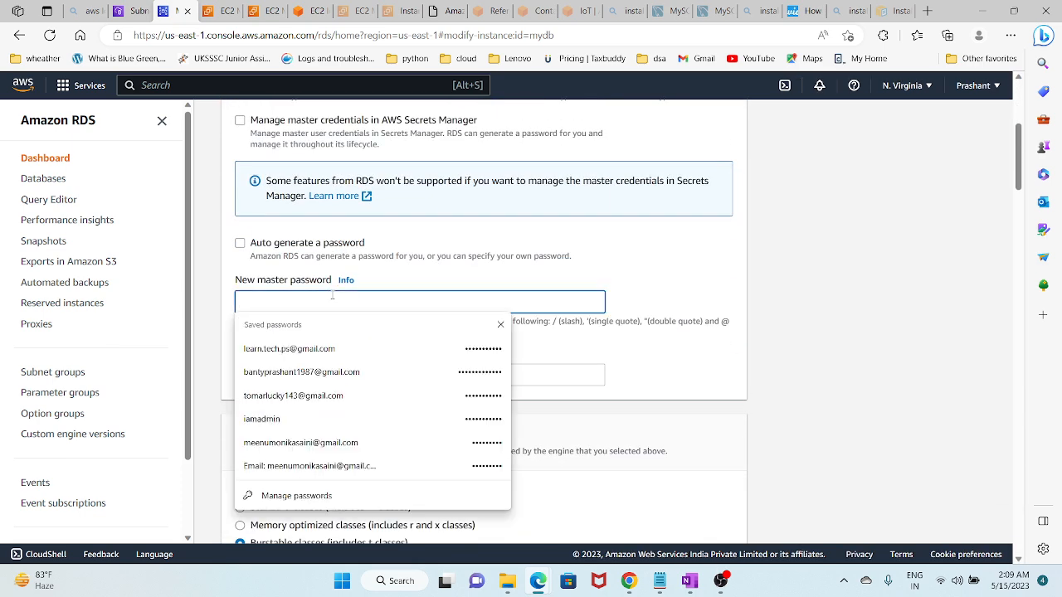
pyautogui.write('•••••')
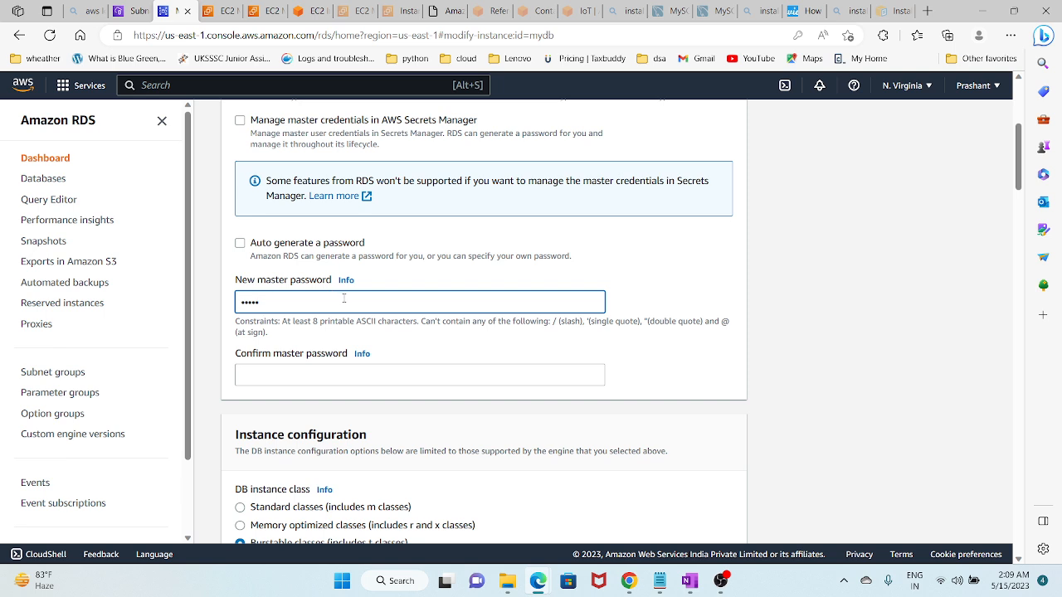
pyautogui.click(316, 368)
pyautogui.write('•')
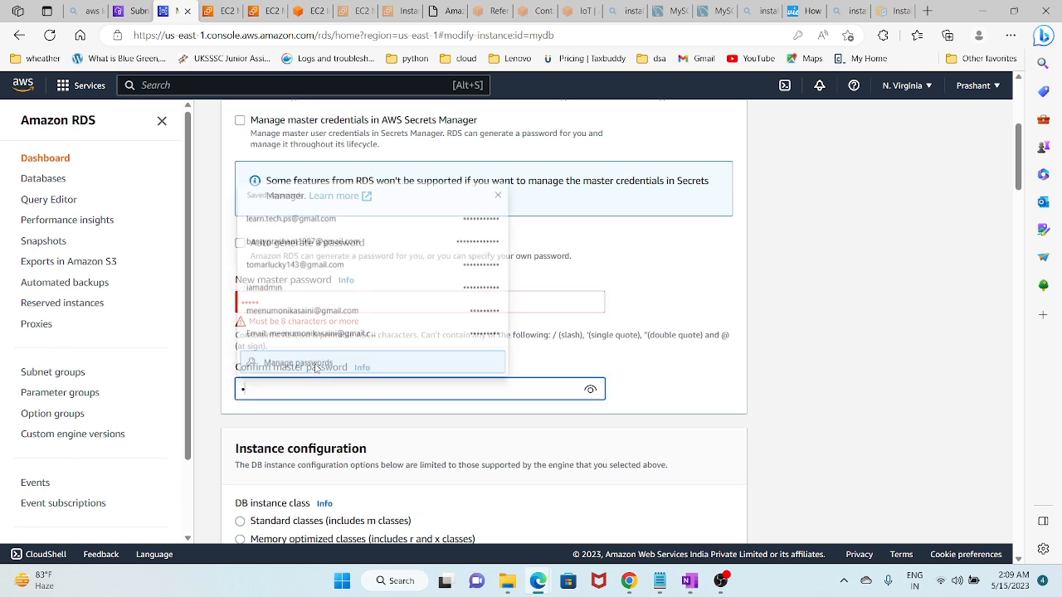
pyautogui.write('••••')
pyautogui.click(316, 410)
# Step: Replace the new master password for mydb with one of at least eight characters and repeat it in the confirmation field
pyautogui.click(282, 295)
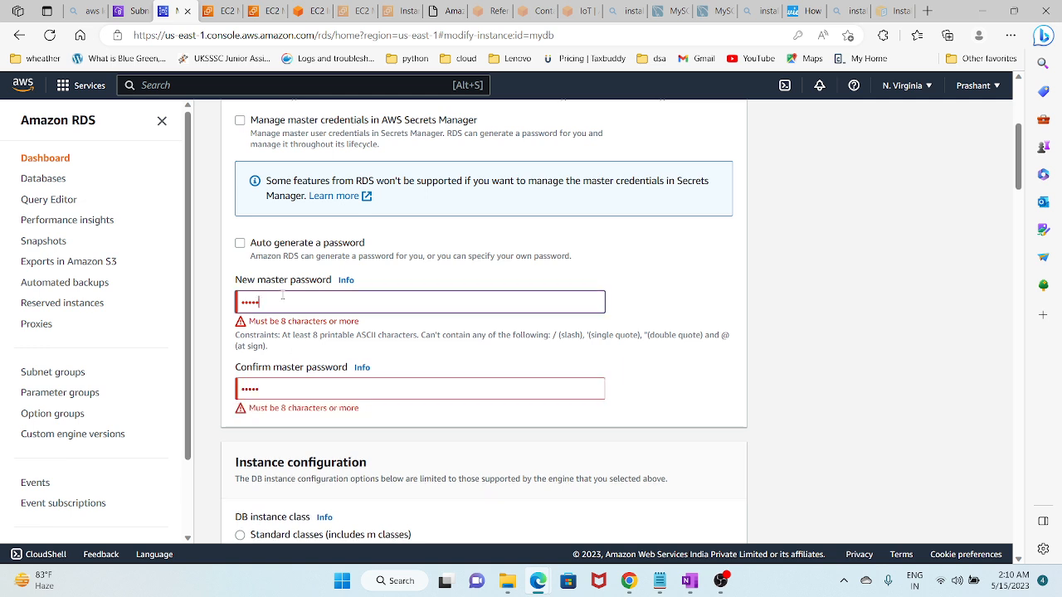
pyautogui.press('BackSpace')
pyautogui.press('BackSpace')
pyautogui.press('BackSpace')
pyautogui.press('BackSpace')
pyautogui.write('••••••••')
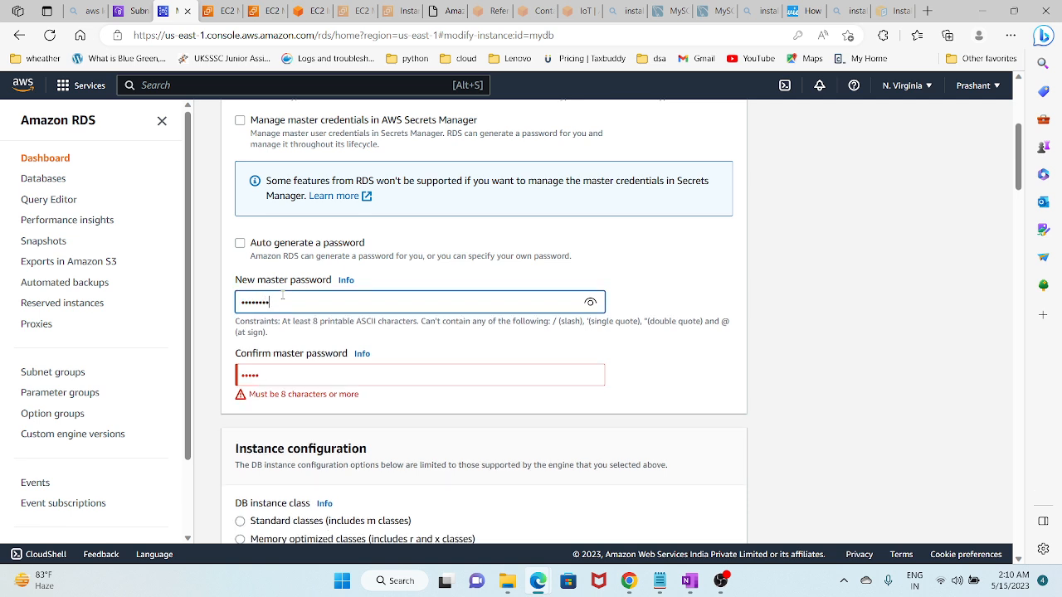
pyautogui.press('Tab')
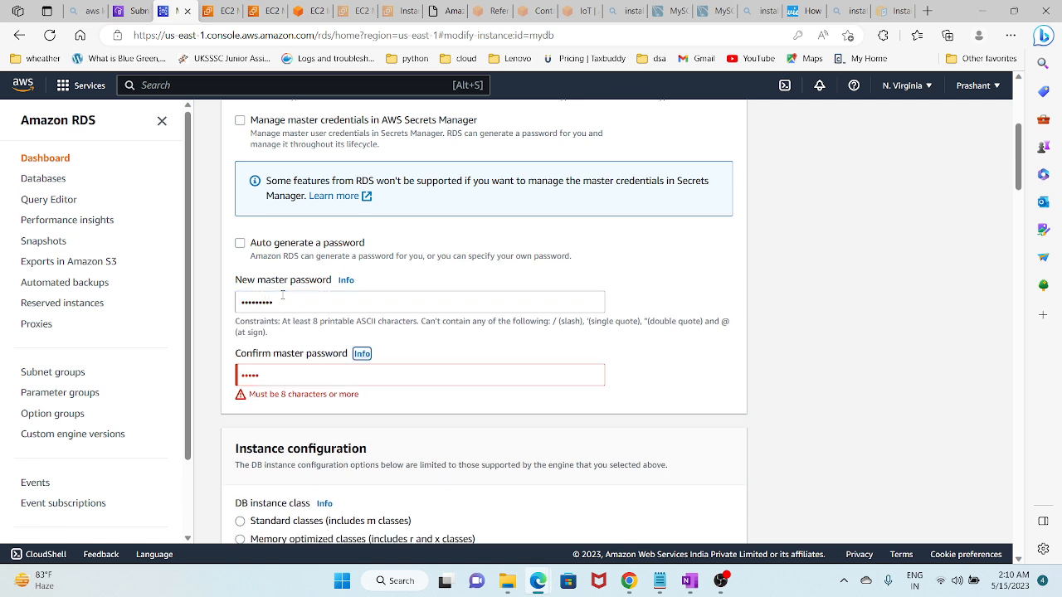
pyautogui.press('Tab')
pyautogui.write('••••••••')
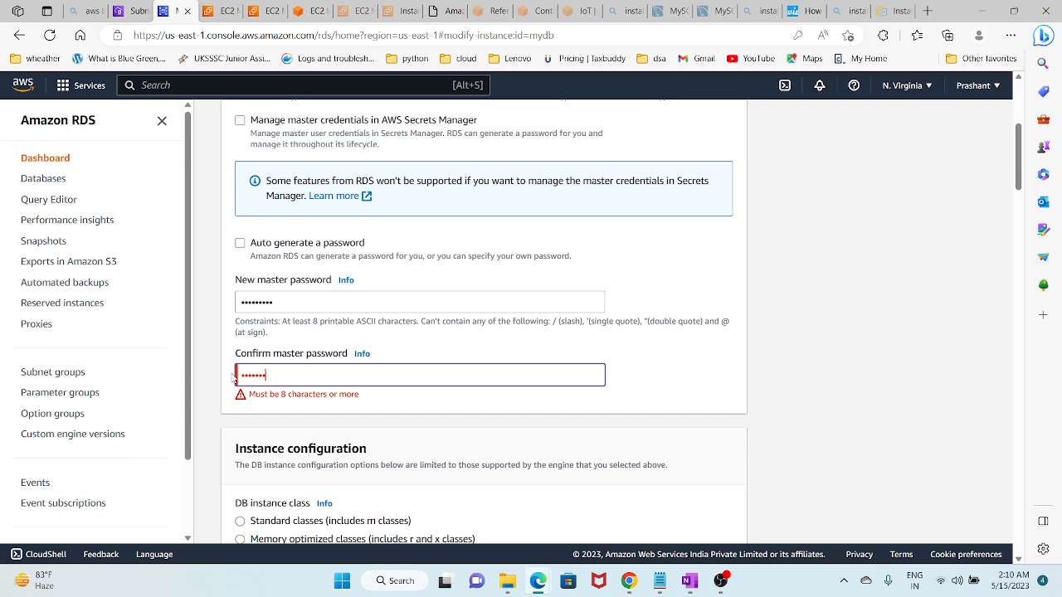
# Step: Continue to the modification summary, apply the master password change to mydb immediately, and select mydb in the databases list
pyautogui.scroll(-4, 854, 396)
pyautogui.scroll(-10, 854, 396)
pyautogui.scroll(-10, 847, 420)
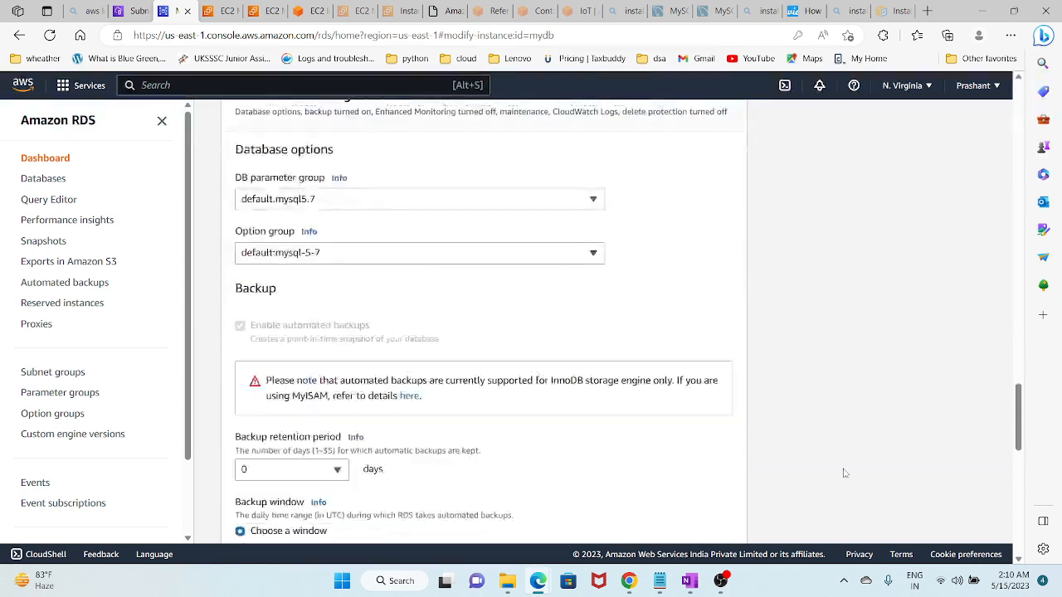
pyautogui.click(711, 508)
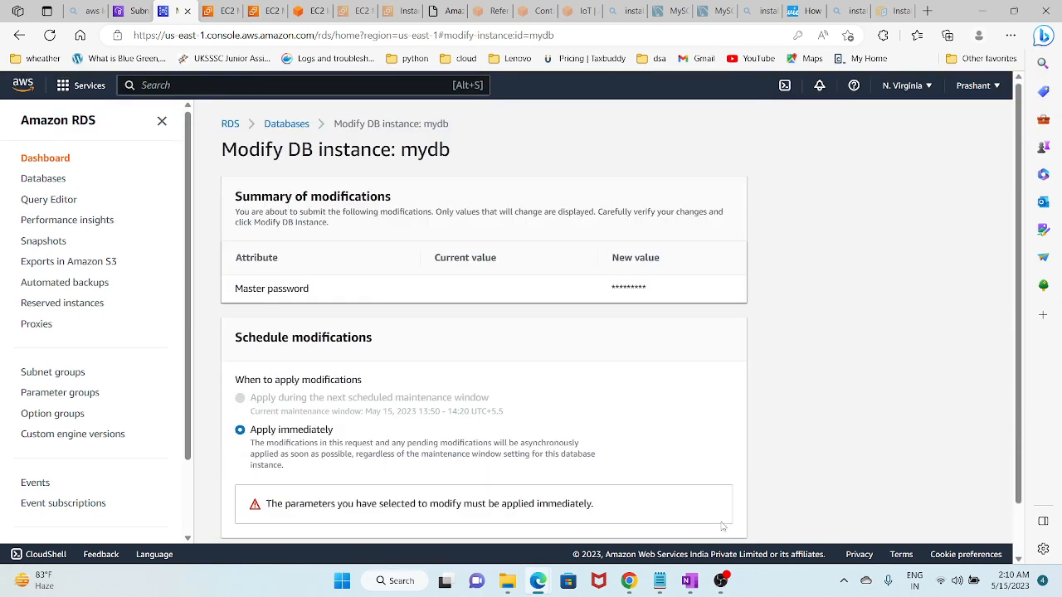
pyautogui.scroll(-1, 594, 373)
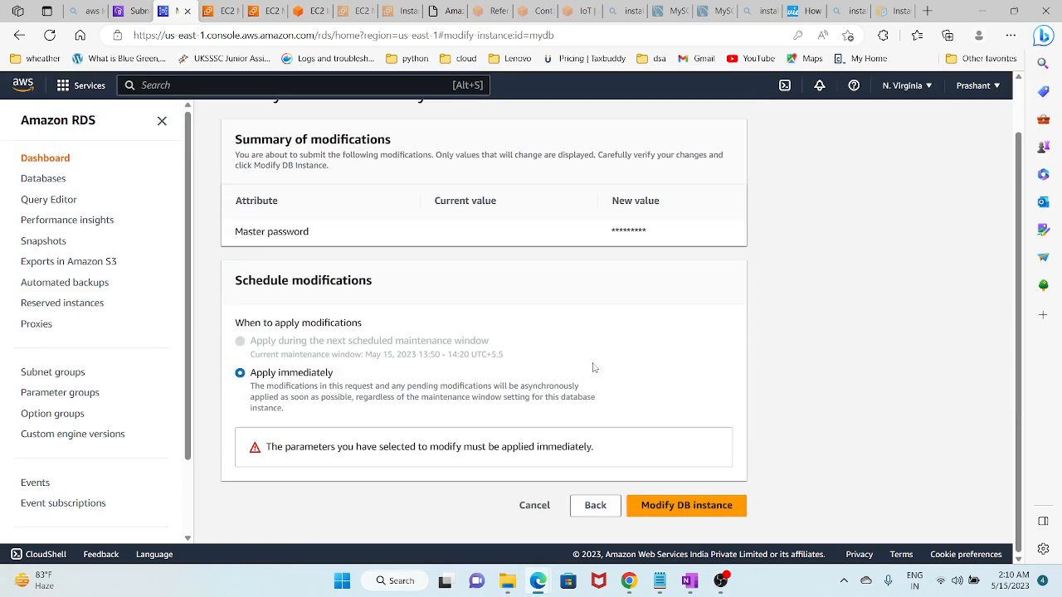
pyautogui.click(665, 507)
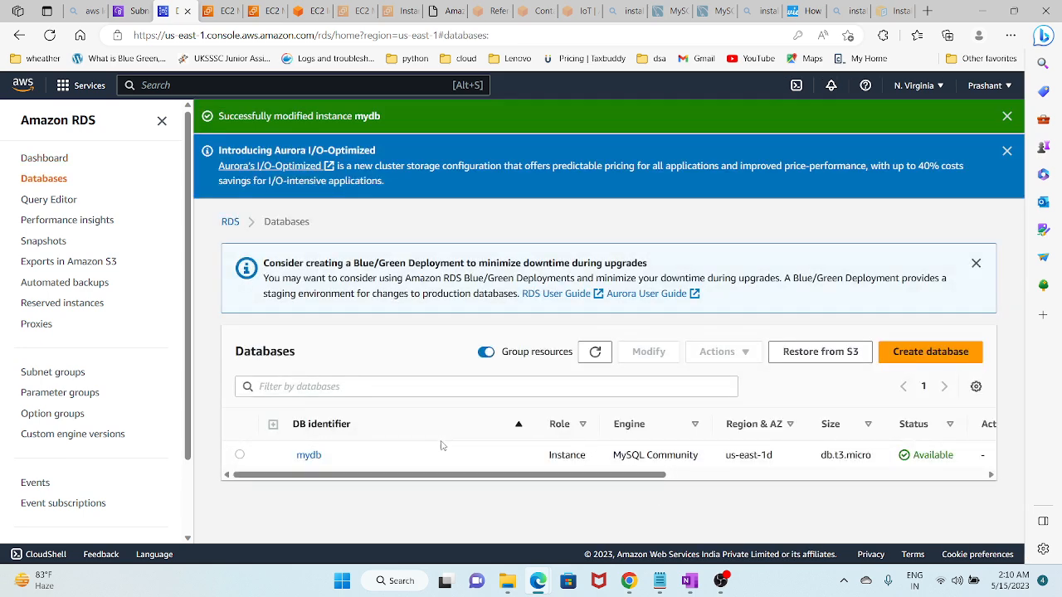
pyautogui.click(240, 456)
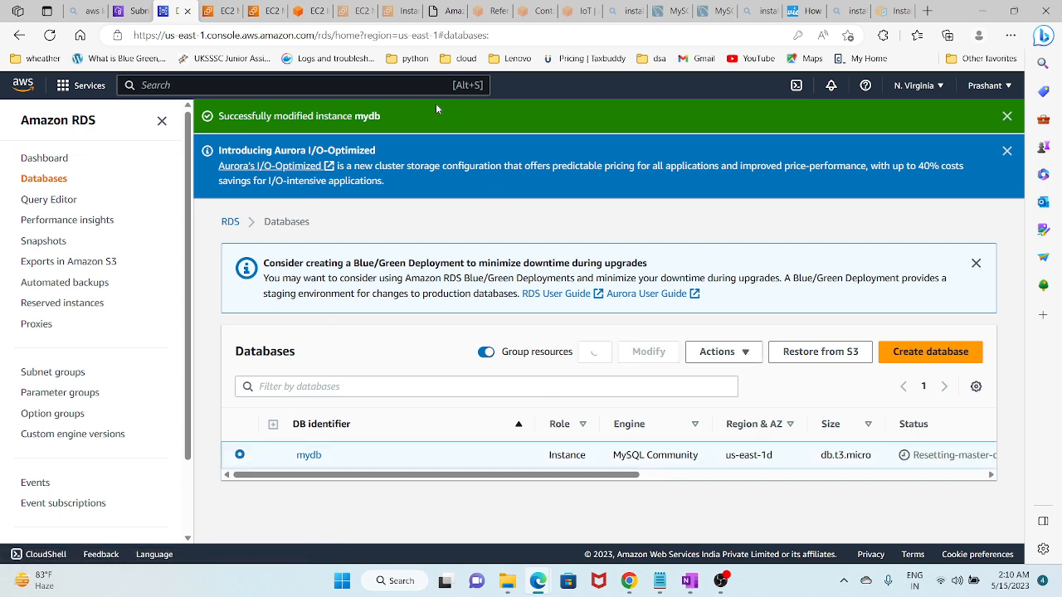
# Step: Return to the web server's connection form and submit the saved mydb endpoint, database myDB, username admin and the new database password
pyautogui.click(445, 12)
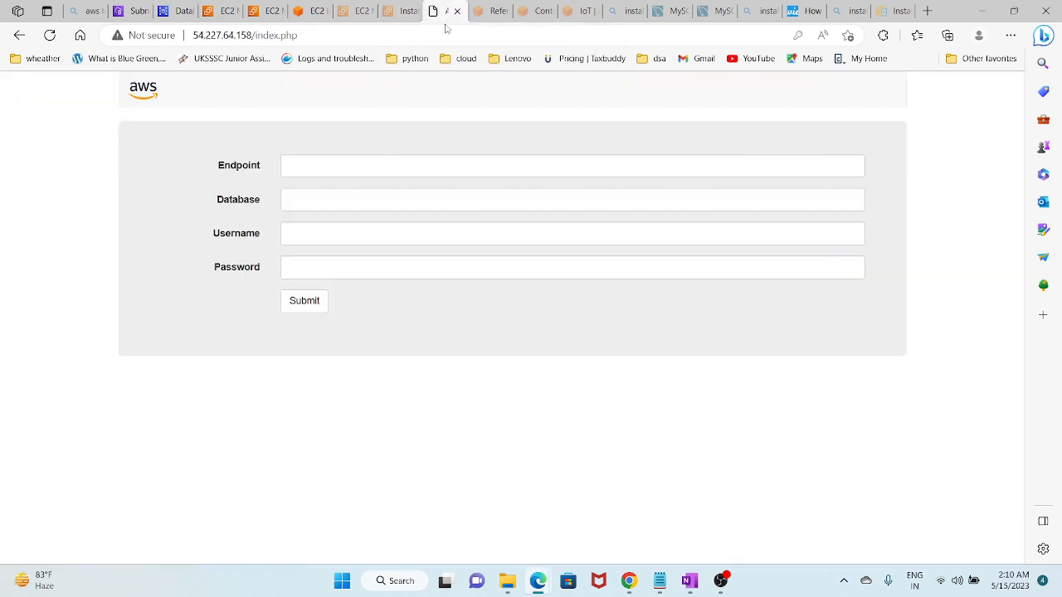
pyautogui.click(368, 163)
pyautogui.click(316, 217)
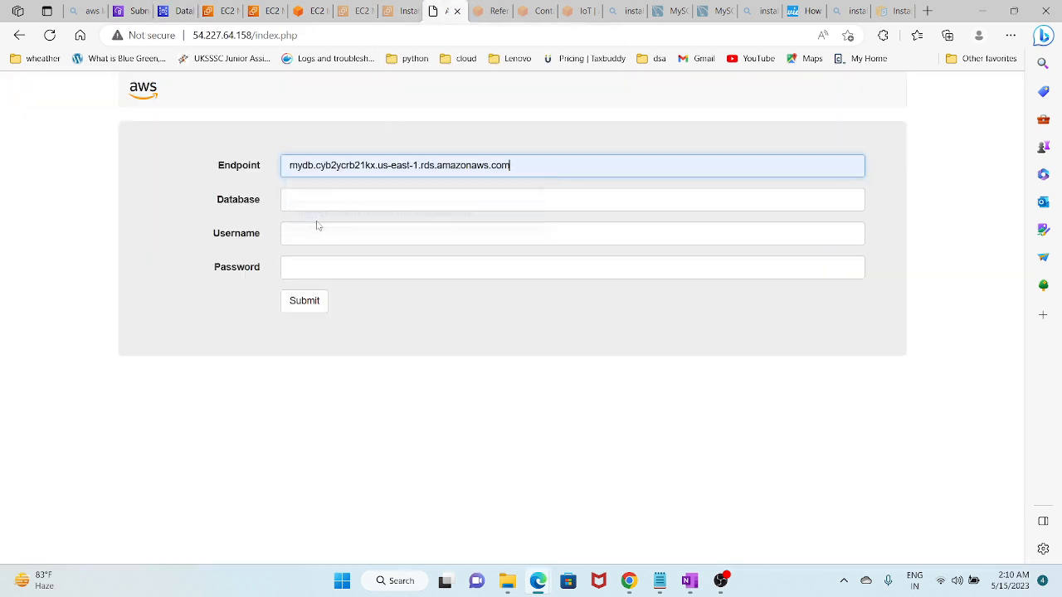
pyautogui.click(315, 204)
pyautogui.click(316, 243)
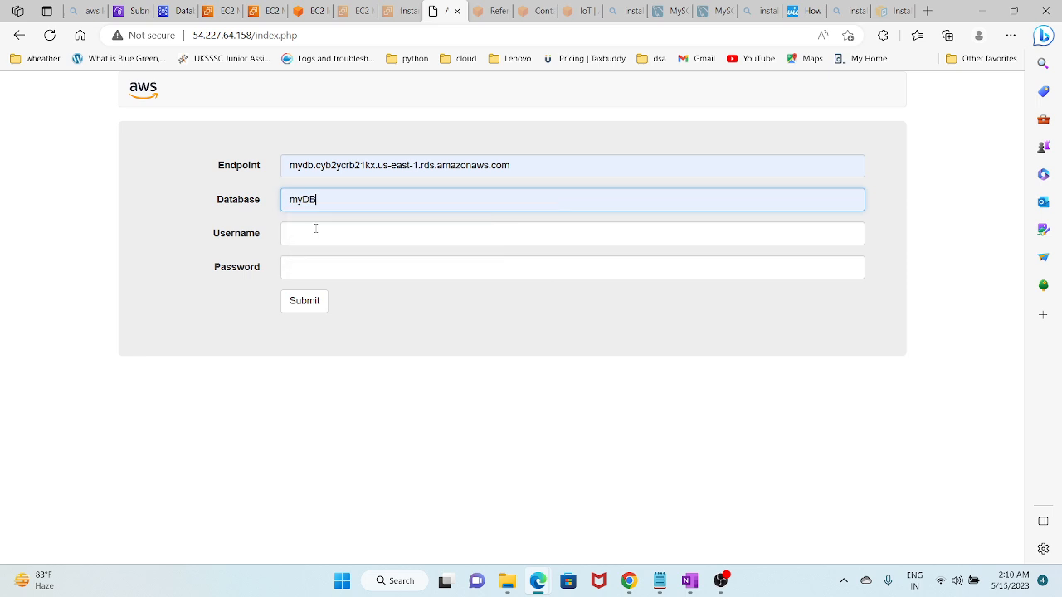
pyautogui.click(315, 228)
pyautogui.write('ad')
pyautogui.write('min')
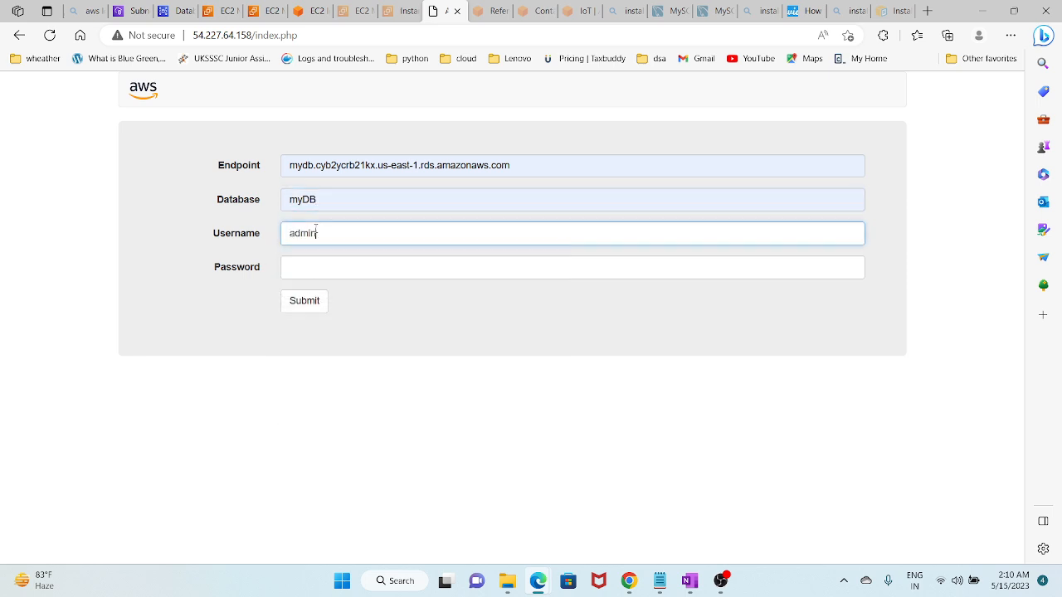
pyautogui.press('Tab')
pyautogui.write('•••••••')
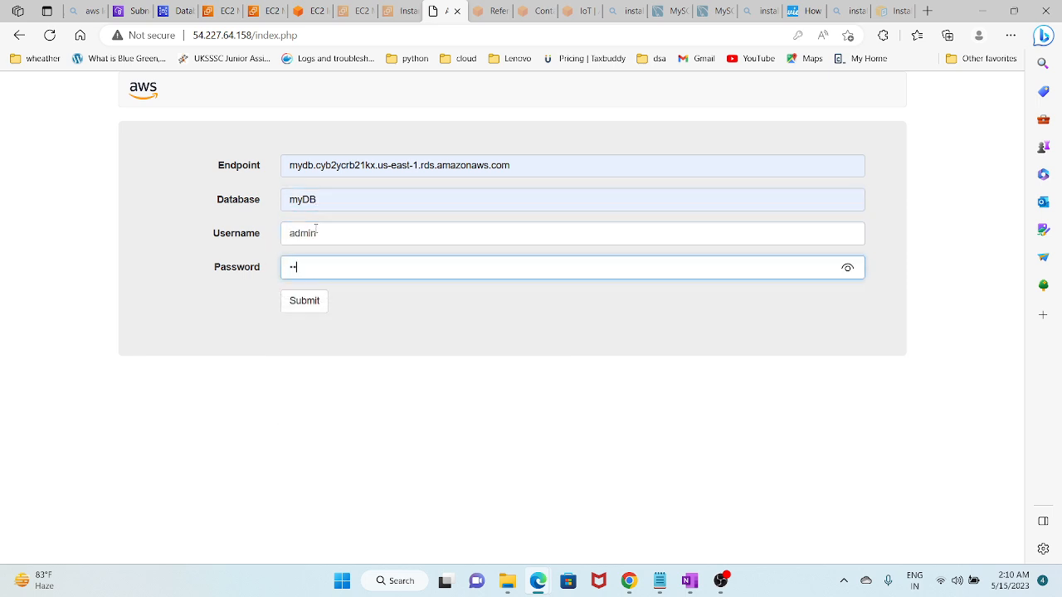
pyautogui.press('Return')
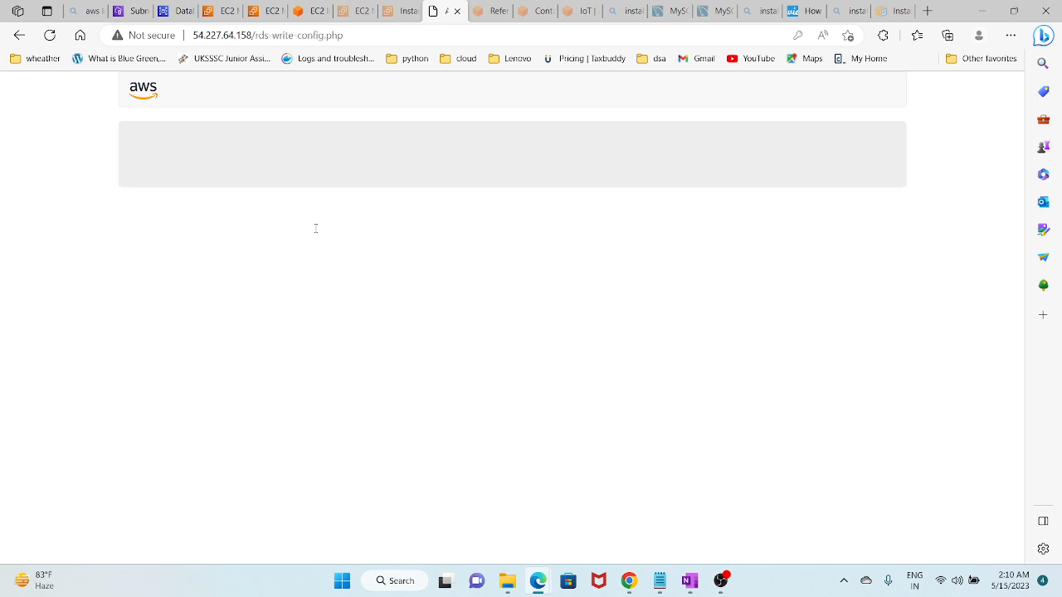